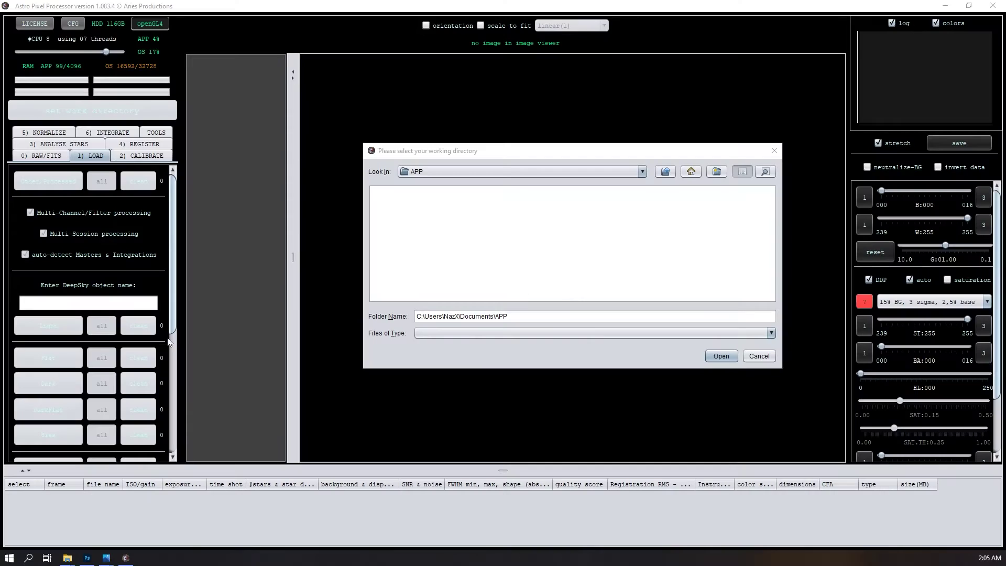
Accept the APP folder in Documents as the working directory
{"action": "left_click", "coordinate": [561, 190]}
{"action": "left_click_drag", "start_coordinate": [535, 153], "coordinate": [490, 136]}
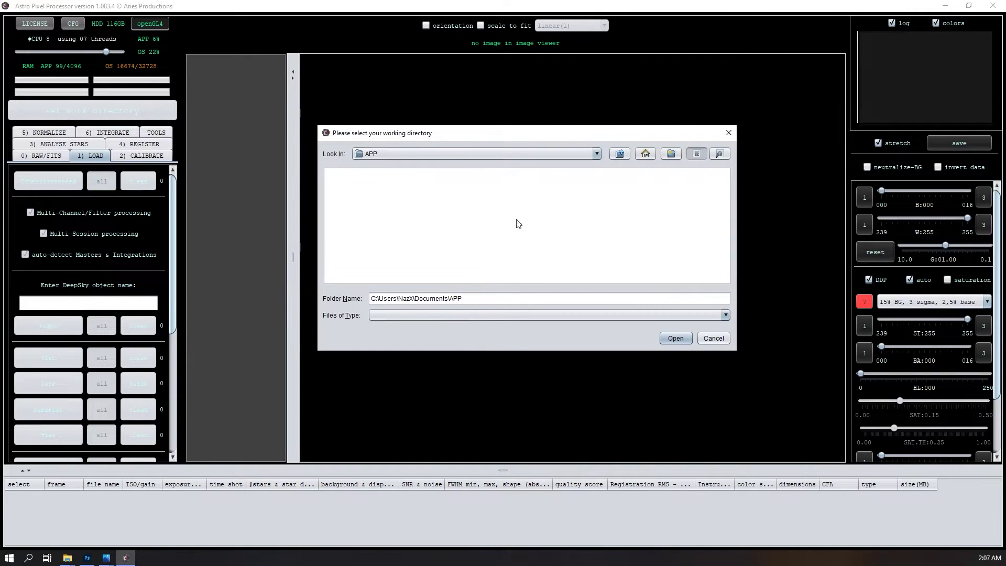
{"action": "left_click", "coordinate": [671, 339]}
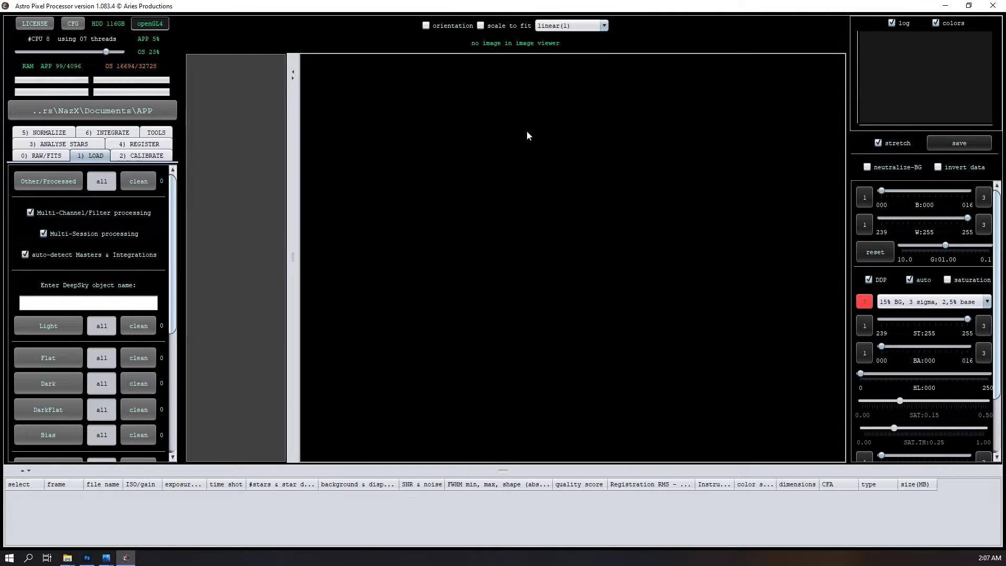
Look over the 0) RAW/FITS settings, then return to the 1) LOAD panel and scroll through it
{"action": "left_click", "coordinate": [63, 159]}
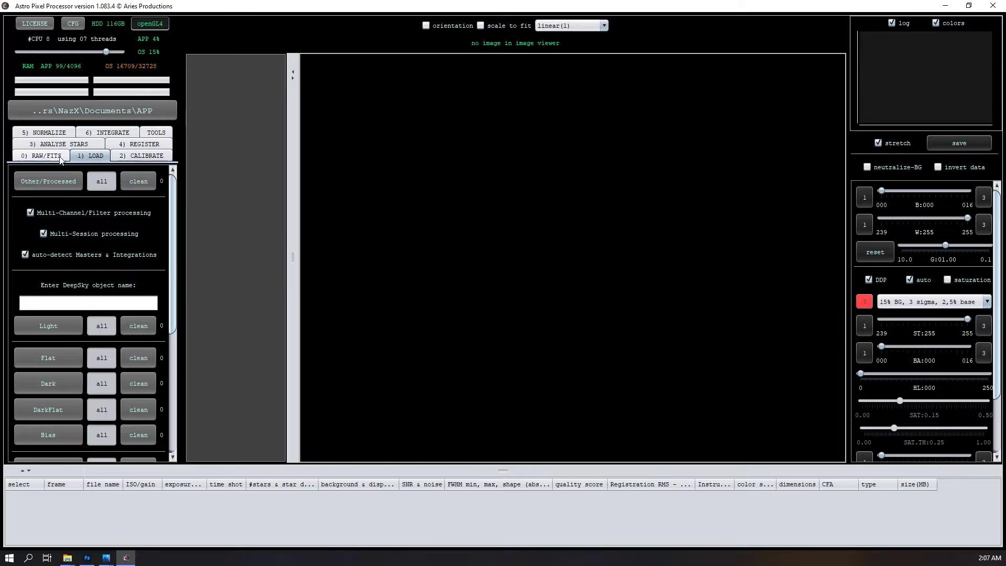
{"action": "left_click", "coordinate": [85, 159]}
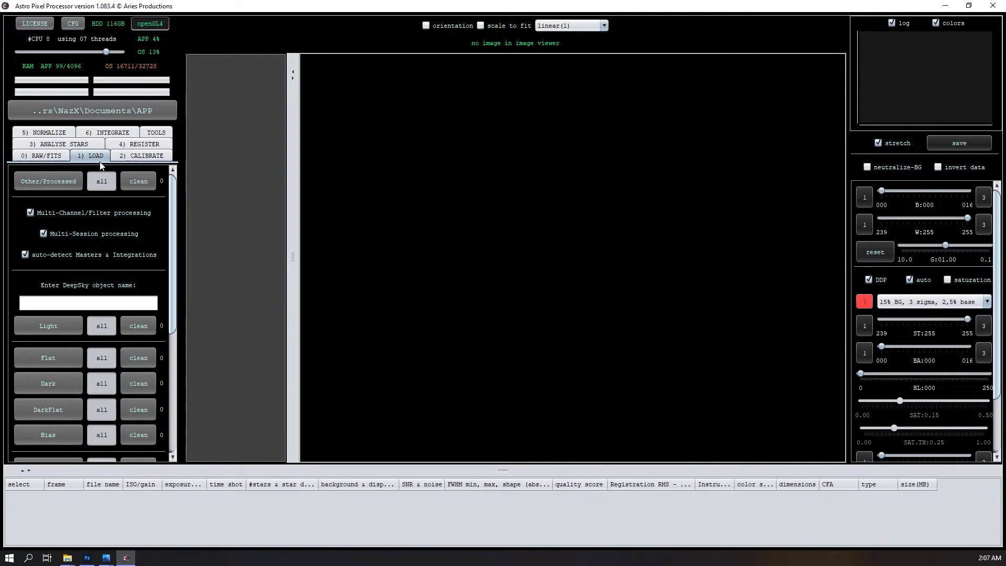
{"action": "scroll", "coordinate": [58, 293], "scroll_direction": "down", "scroll_amount": 2}
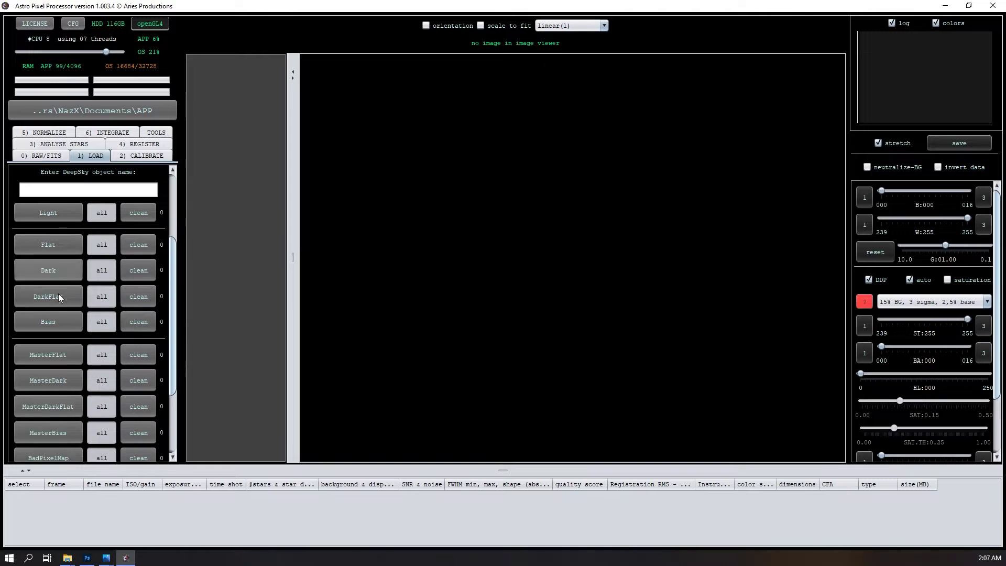
{"action": "scroll", "coordinate": [85, 309], "scroll_direction": "down", "scroll_amount": 1}
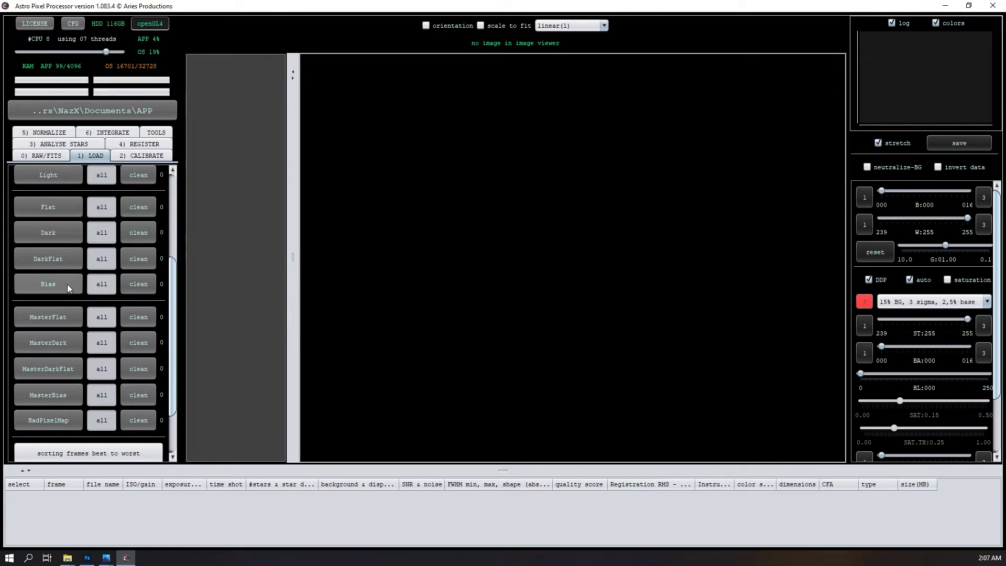
{"action": "scroll", "coordinate": [98, 331], "scroll_direction": "up", "scroll_amount": 3}
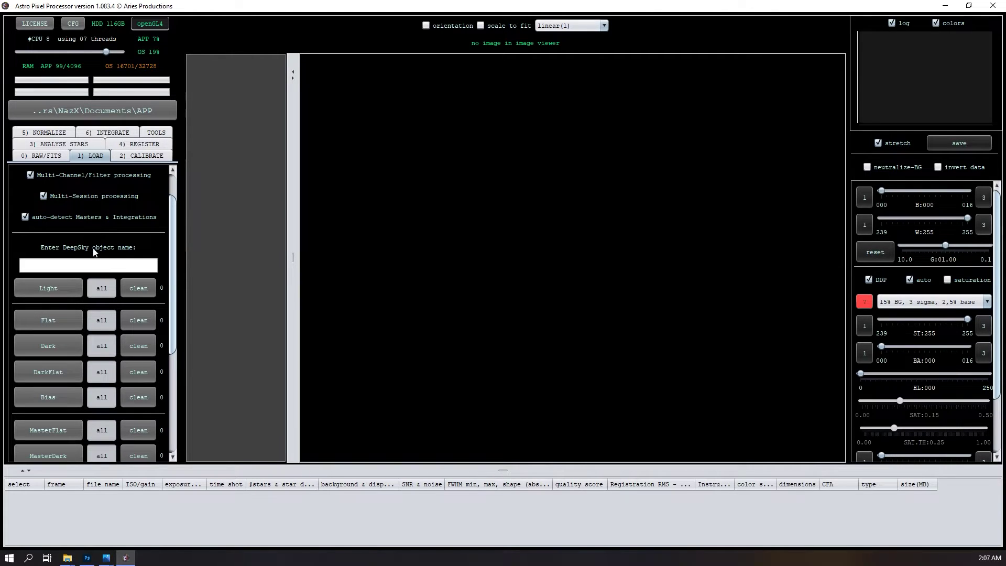
Name the target M82 and select light frames 004 through 107 in the M82 folder
{"action": "left_click", "coordinate": [62, 257]}
{"action": "type", "text": "M82"}
{"action": "left_click", "coordinate": [59, 291]}
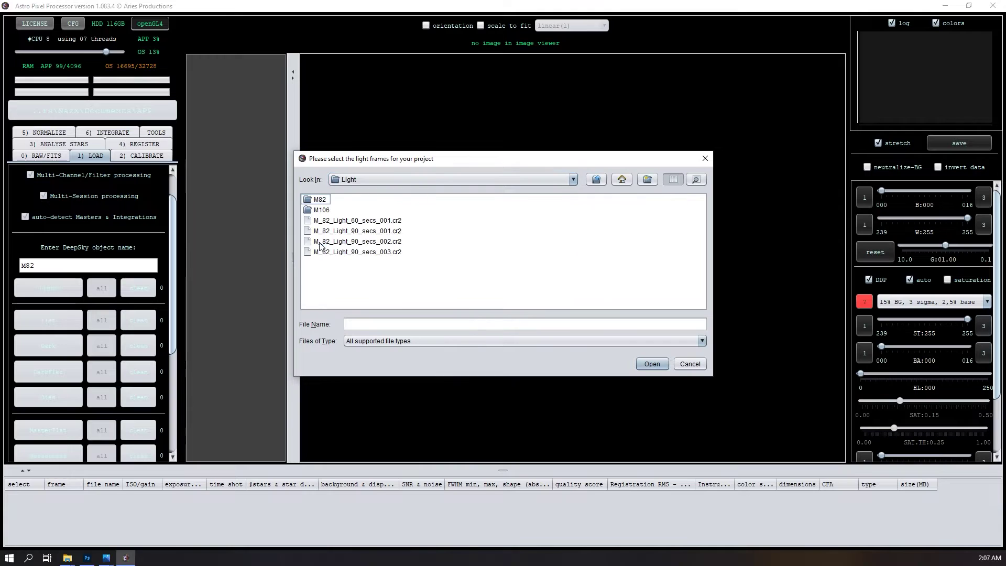
{"action": "double_click", "coordinate": [320, 199]}
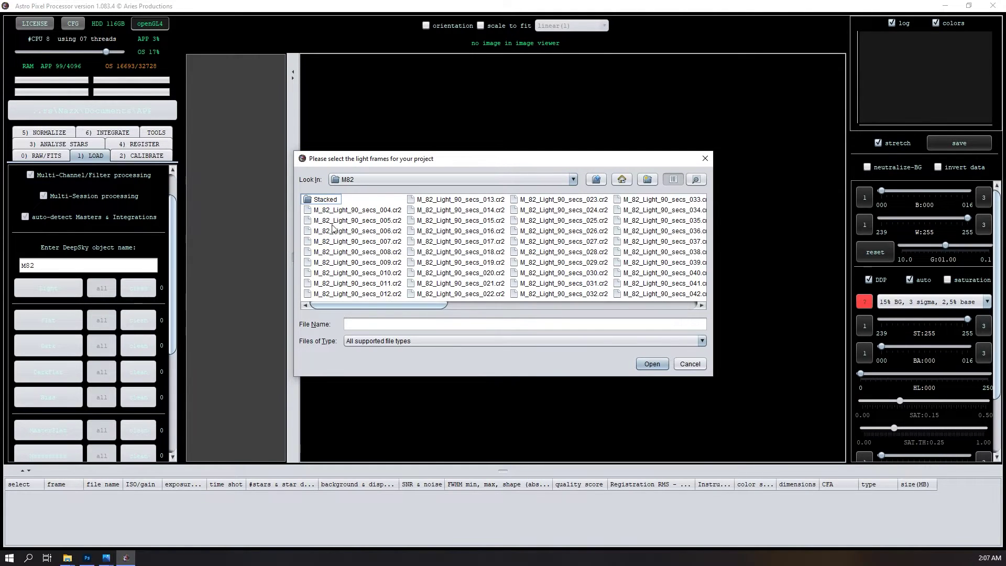
{"action": "left_click", "coordinate": [359, 211]}
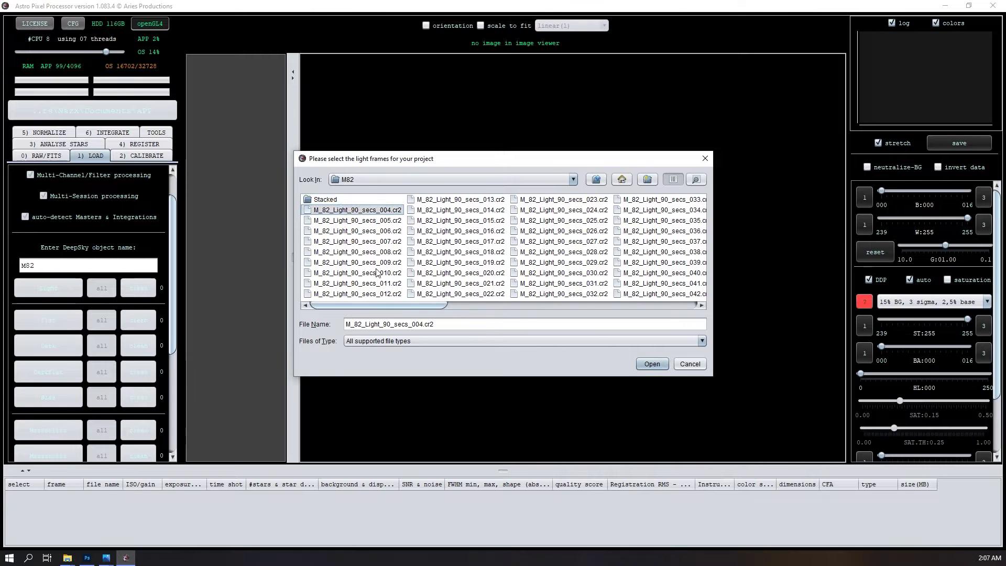
{"action": "left_click_drag", "start_coordinate": [345, 309], "coordinate": [635, 312]}
{"action": "left_click", "coordinate": [683, 242], "text": "shift"}
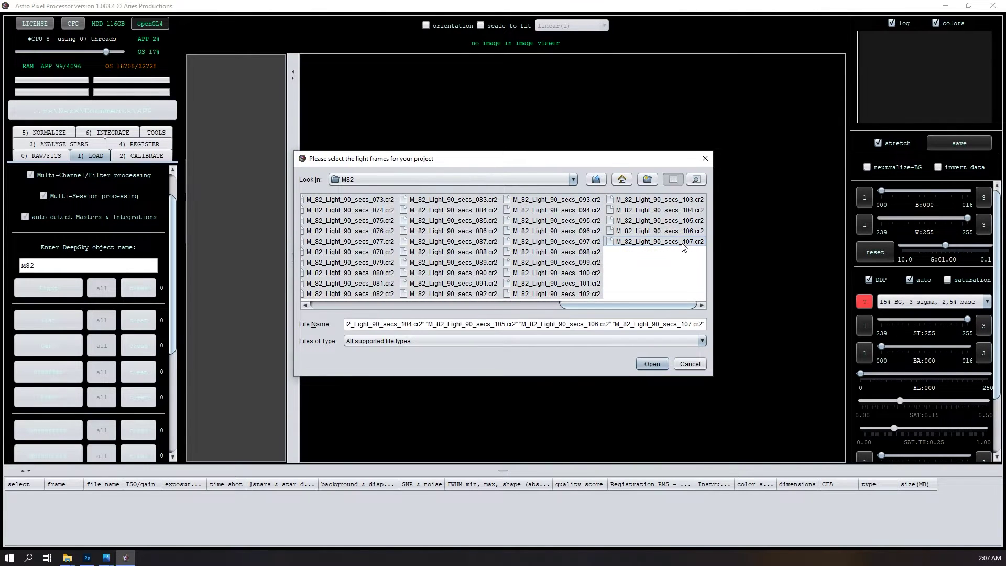
Load the 104 selected light frames into session 1
{"action": "left_click", "coordinate": [653, 365]}
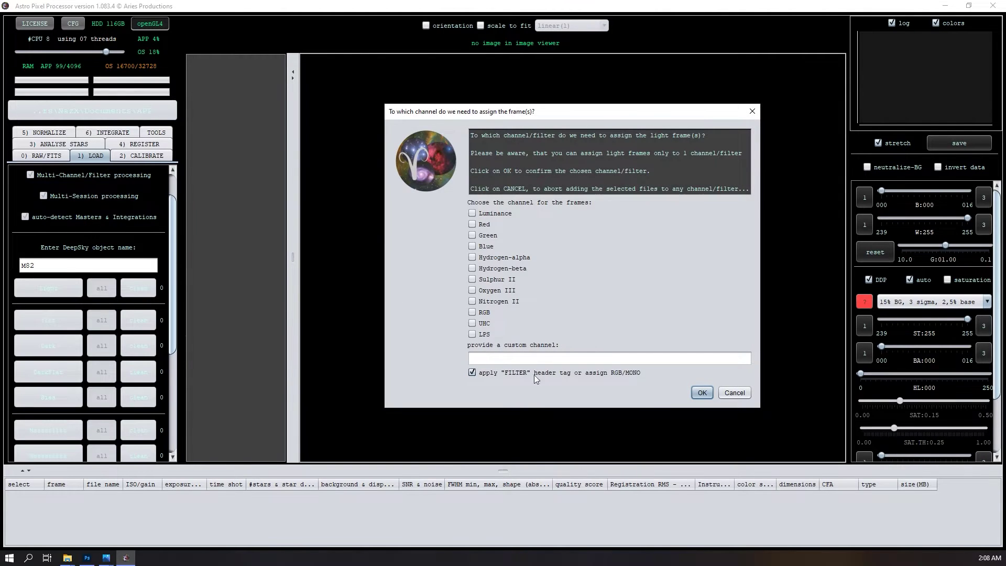
{"action": "left_click", "coordinate": [702, 393]}
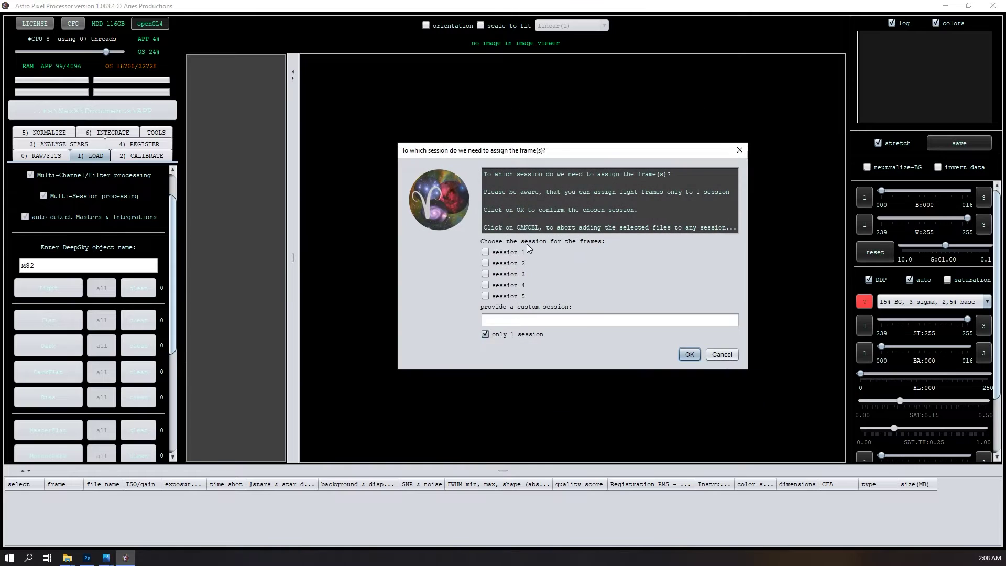
{"action": "left_click", "coordinate": [508, 256]}
{"action": "left_click", "coordinate": [690, 355]}
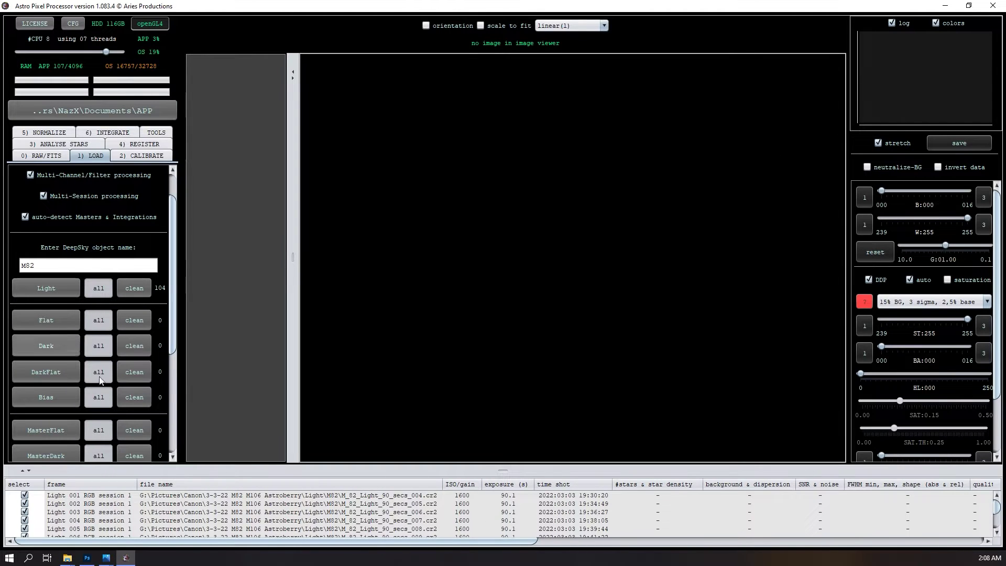
Enlarge the frame list to review the loaded lights, then shrink it back
{"action": "left_click_drag", "start_coordinate": [362, 475], "coordinate": [362, 401]}
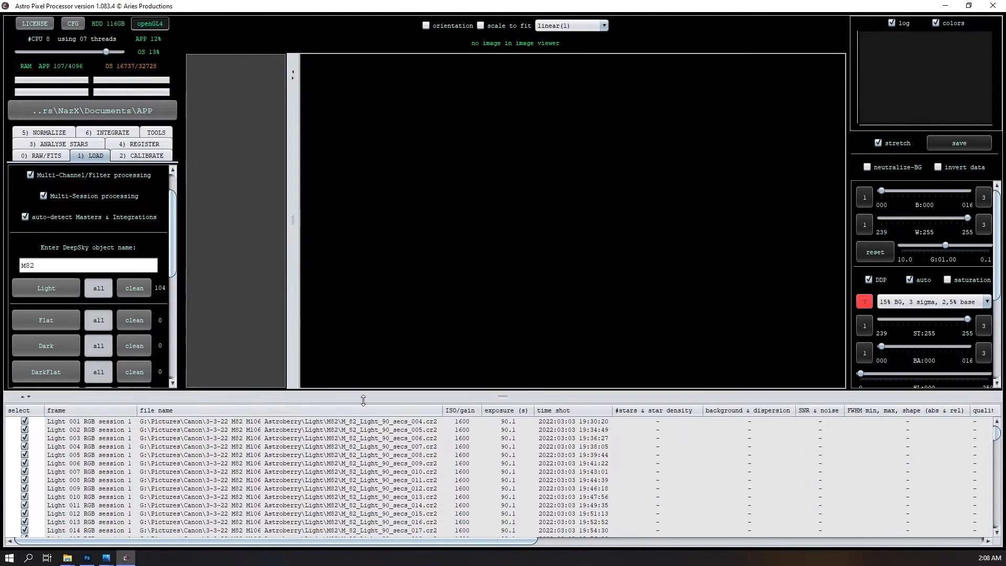
{"action": "scroll", "coordinate": [128, 448], "scroll_direction": "down", "scroll_amount": 12}
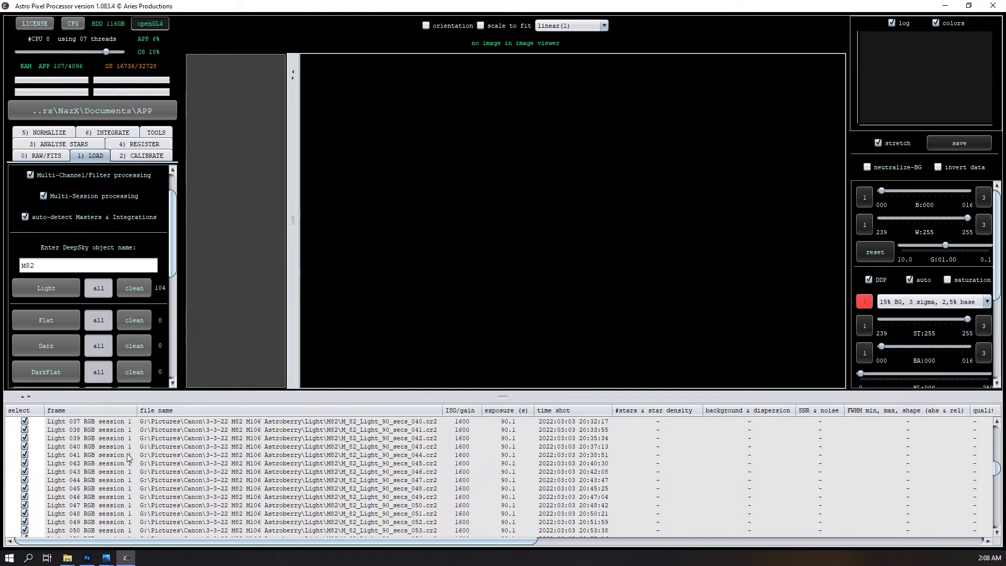
{"action": "scroll", "coordinate": [126, 483], "scroll_direction": "down", "scroll_amount": 12}
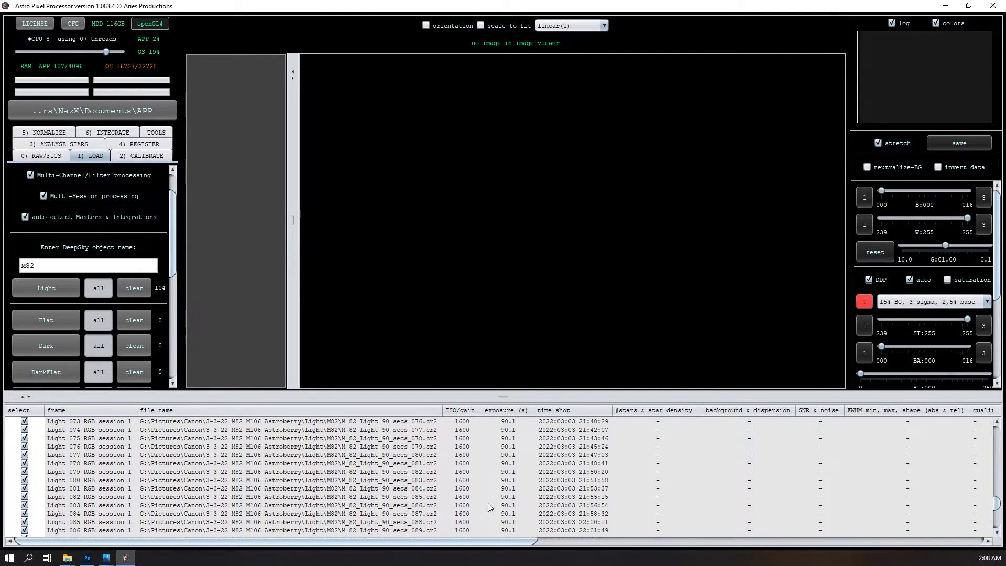
{"action": "scroll", "coordinate": [503, 462], "scroll_direction": "down", "scroll_amount": 3}
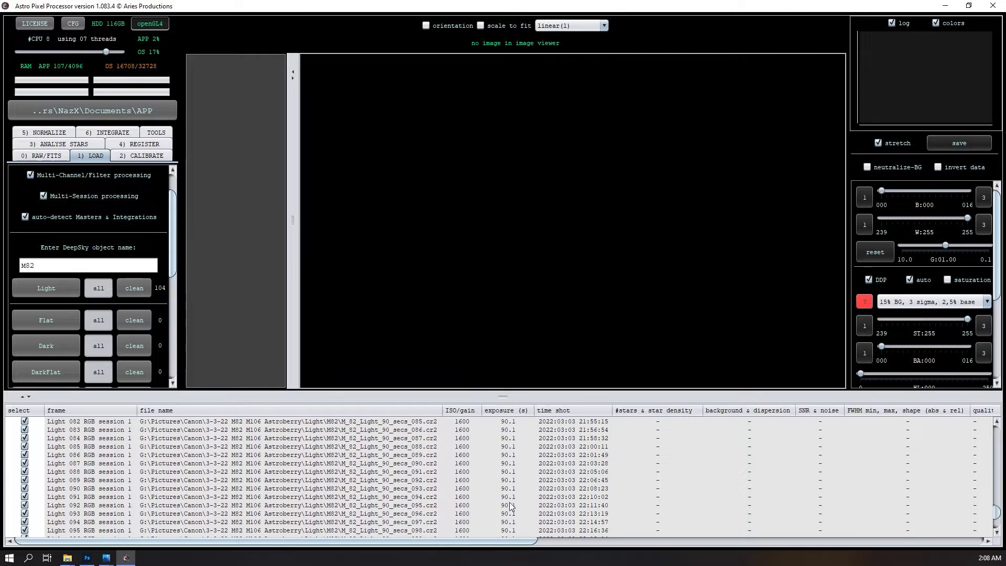
{"action": "scroll", "coordinate": [514, 486], "scroll_direction": "up", "scroll_amount": 5}
{"action": "scroll", "coordinate": [517, 489], "scroll_direction": "up", "scroll_amount": 4}
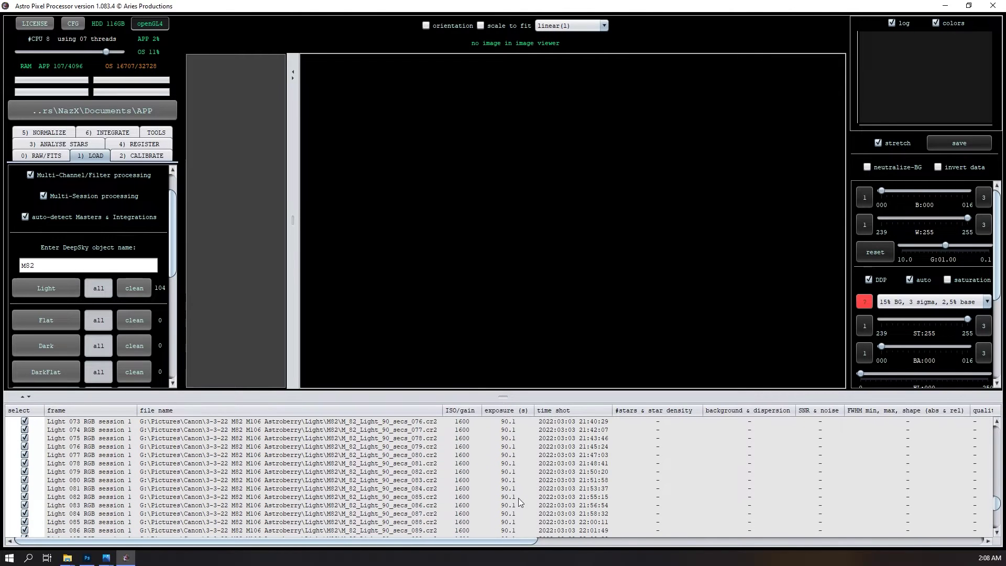
{"action": "scroll", "coordinate": [517, 491], "scroll_direction": "up", "scroll_amount": 18}
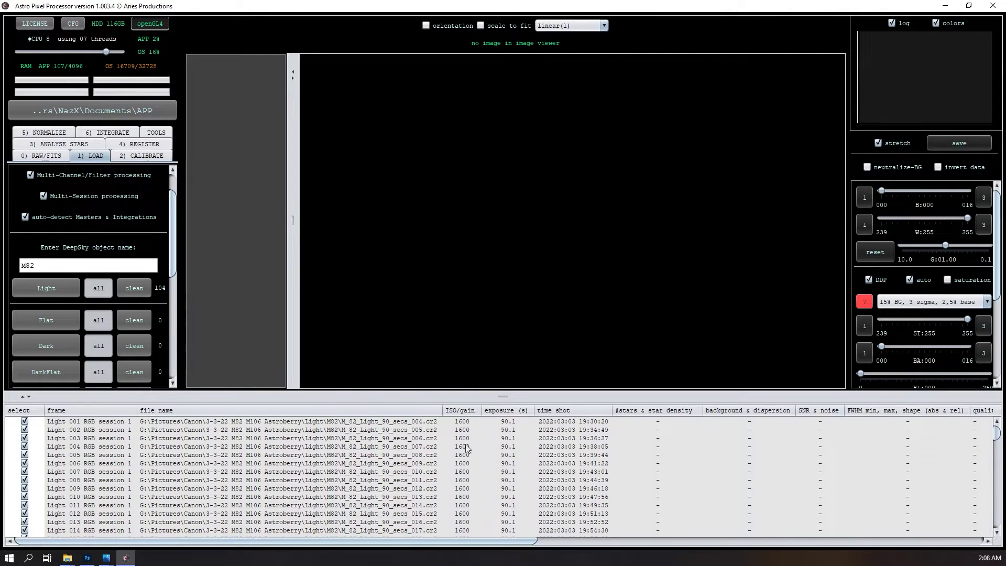
{"action": "left_click_drag", "start_coordinate": [463, 396], "coordinate": [388, 478]}
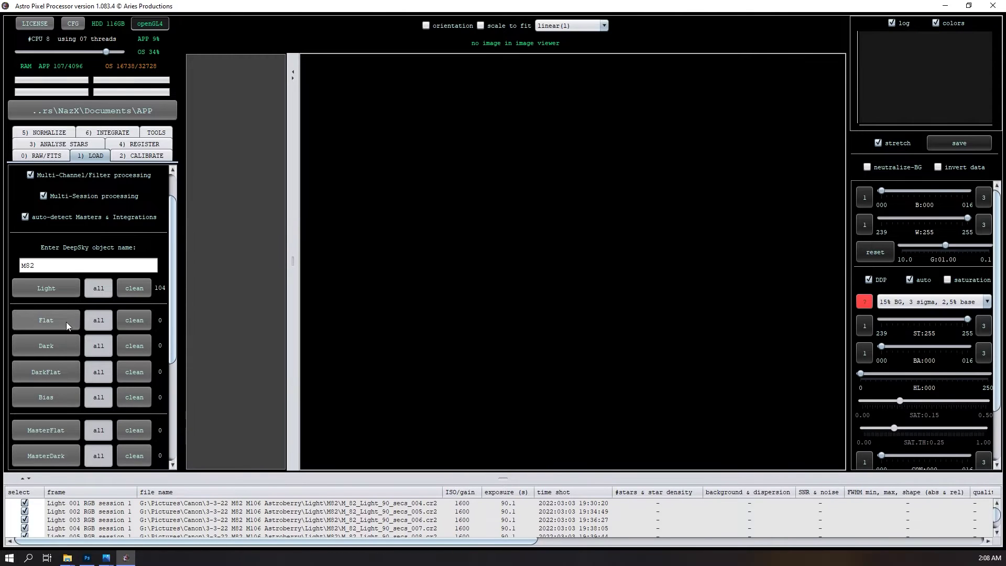
Load flats IMG_6907 through IMG_6999 from the Flat folder into session 1
{"action": "left_click", "coordinate": [664, 177]}
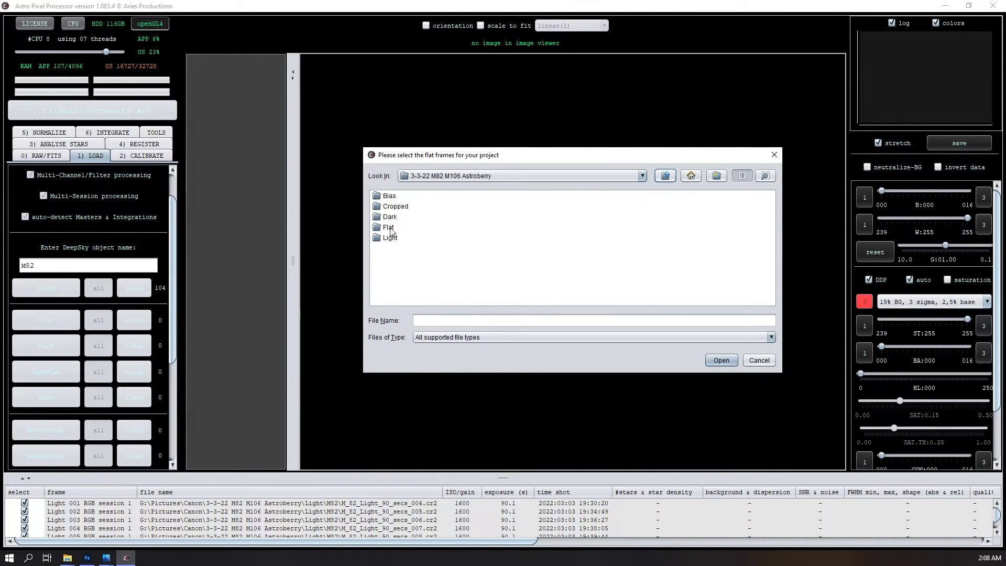
{"action": "double_click", "coordinate": [389, 228]}
{"action": "left_click", "coordinate": [407, 199]}
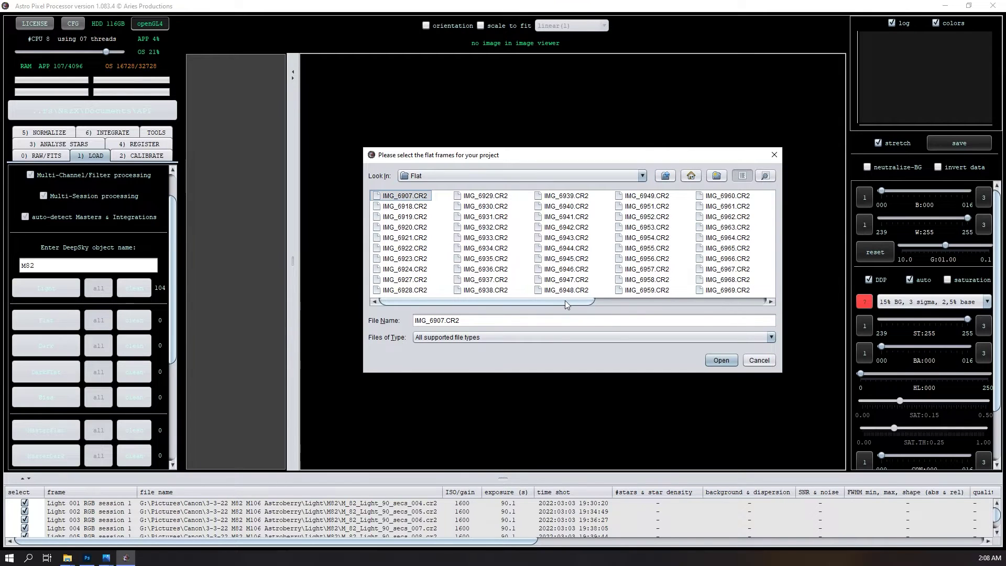
{"action": "left_click_drag", "start_coordinate": [564, 301], "coordinate": [732, 302]}
{"action": "left_click", "coordinate": [676, 290], "text": "shift"}
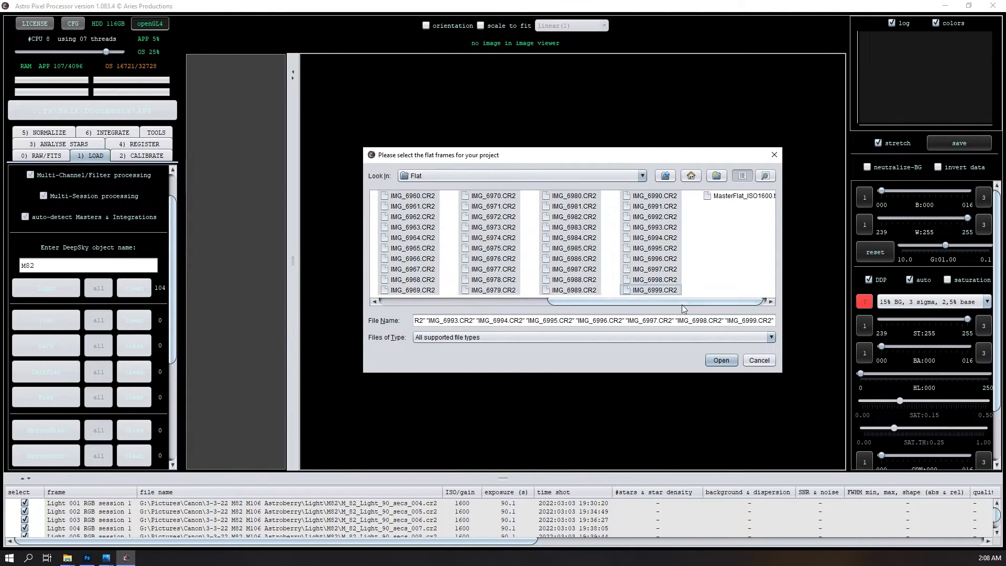
{"action": "left_click", "coordinate": [720, 361]}
{"action": "left_click", "coordinate": [701, 393]}
{"action": "left_click", "coordinate": [540, 251]}
{"action": "left_click", "coordinate": [690, 355]}
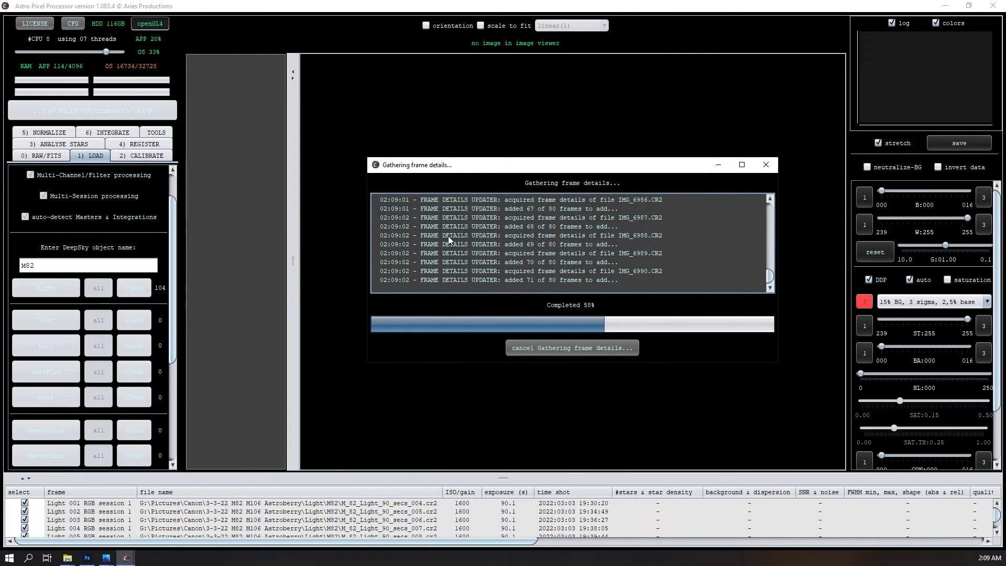
Load darks IMG_7186 through M_106_Dark_90_secs_008 into session 1 for all channels
{"action": "left_click", "coordinate": [53, 344]}
{"action": "left_click", "coordinate": [666, 176]}
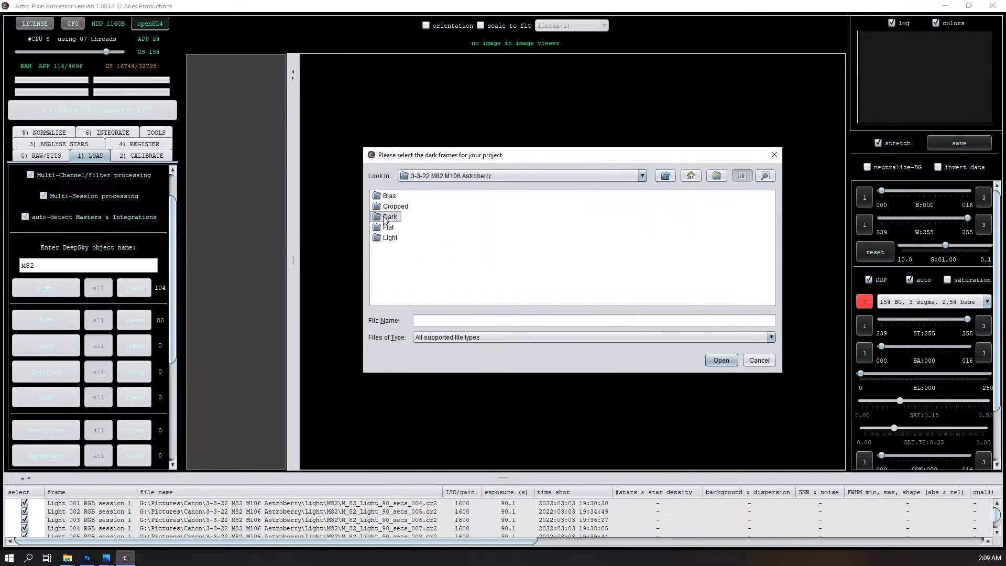
{"action": "double_click", "coordinate": [387, 217]}
{"action": "left_click", "coordinate": [410, 196]}
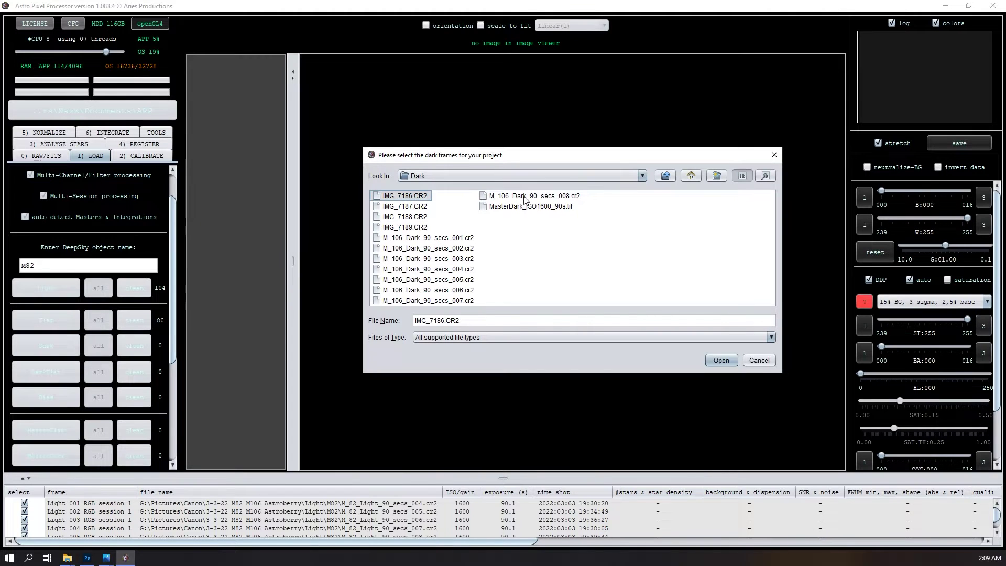
{"action": "left_click", "coordinate": [524, 196], "text": "shift"}
{"action": "left_click", "coordinate": [728, 360]}
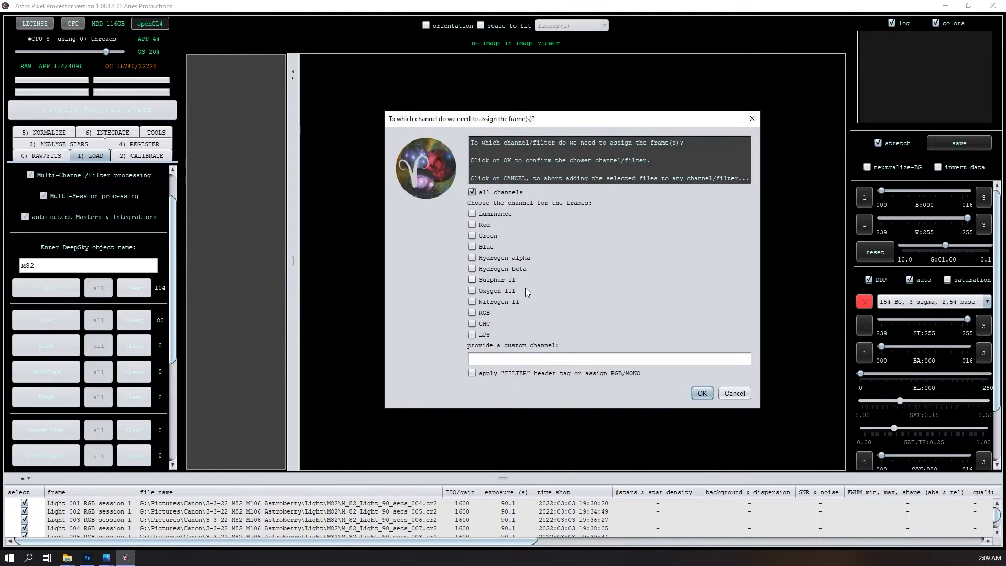
{"action": "left_click", "coordinate": [697, 390]}
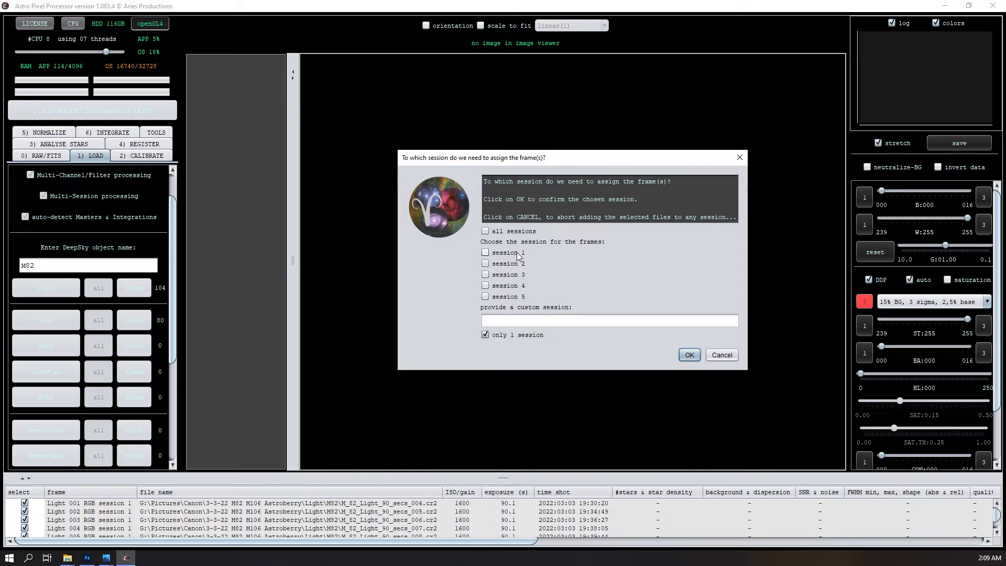
{"action": "left_click", "coordinate": [519, 255]}
{"action": "left_click", "coordinate": [690, 351]}
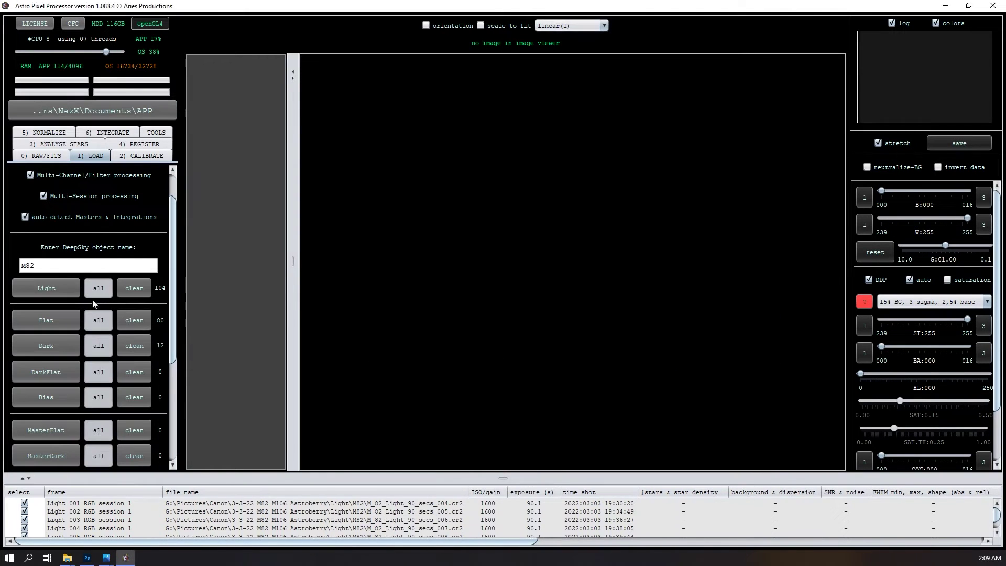
Skip dark flats and select bias frames IMG_7001 through IMG_7060 in the Bias folder
{"action": "left_click", "coordinate": [45, 369]}
{"action": "left_click", "coordinate": [774, 154]}
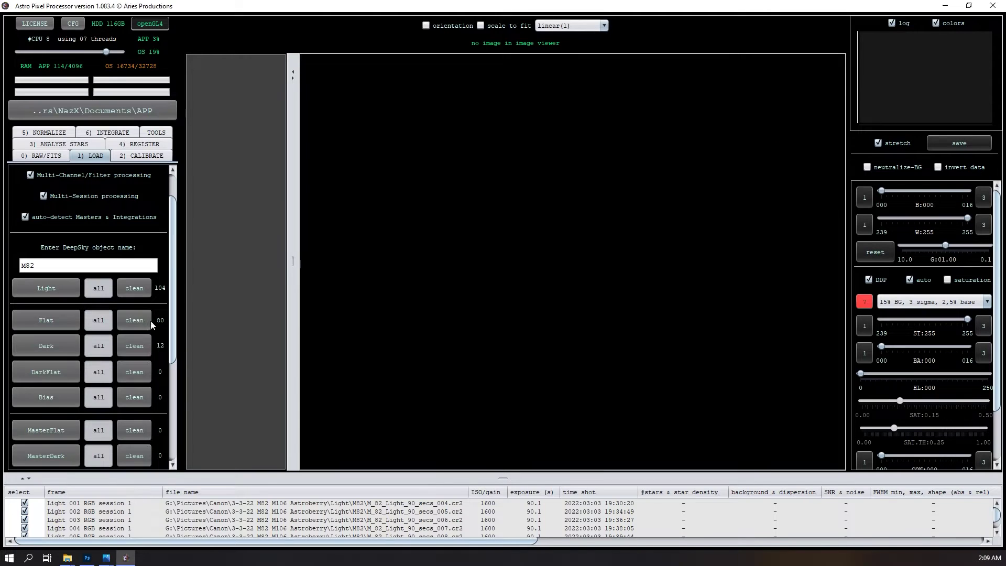
{"action": "left_click", "coordinate": [39, 397]}
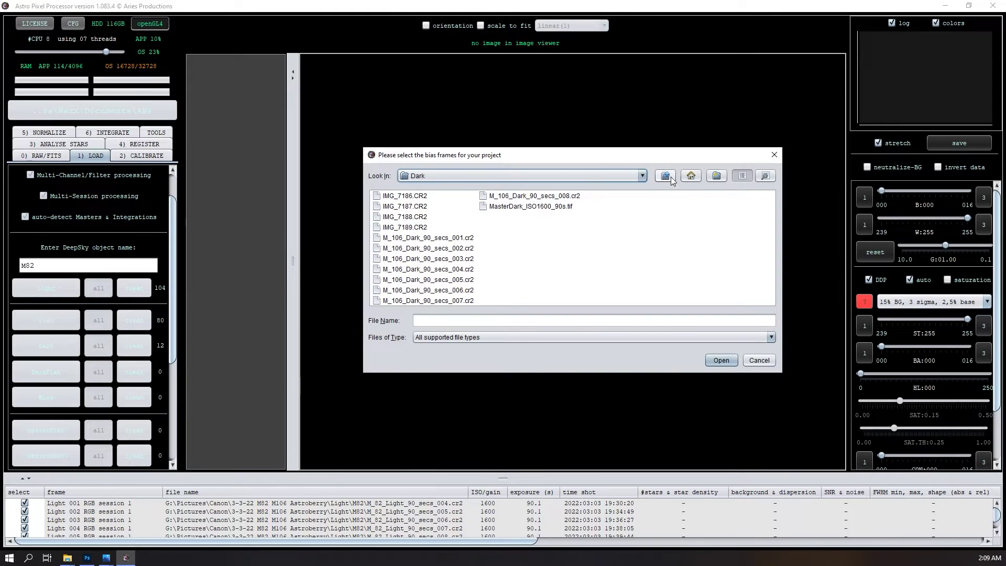
{"action": "left_click", "coordinate": [665, 177]}
{"action": "double_click", "coordinate": [388, 196]}
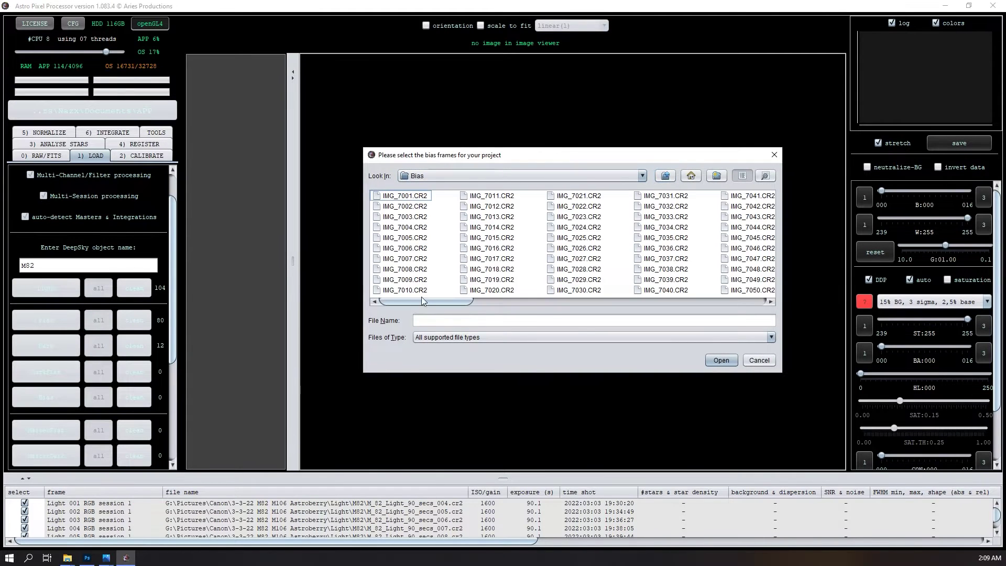
{"action": "left_click", "coordinate": [418, 198]}
{"action": "left_click_drag", "start_coordinate": [429, 297], "coordinate": [498, 300]}
{"action": "left_click", "coordinate": [559, 296], "text": "shift"}
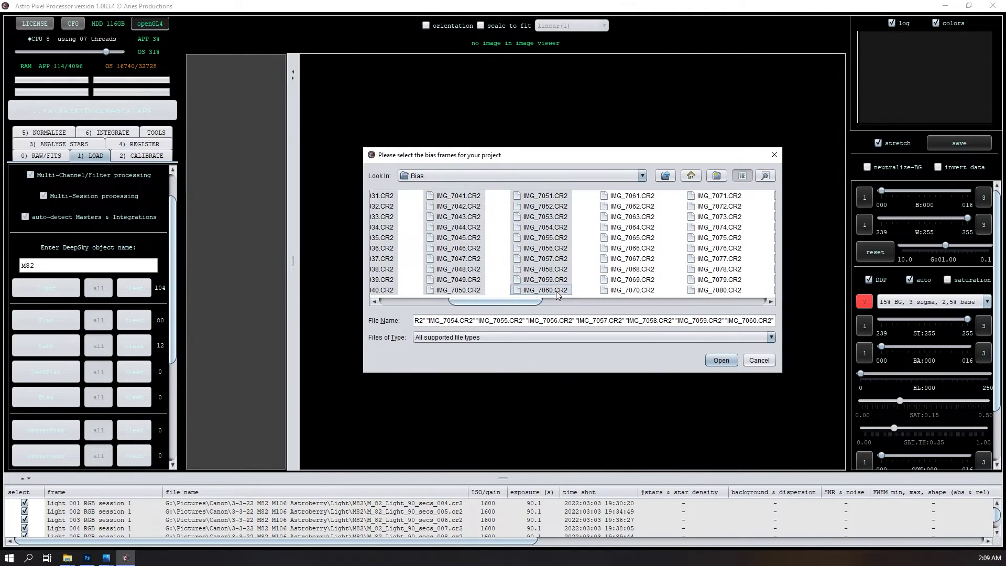
Load the selected bias frames into session 1 for all channels, giving 60 bias
{"action": "left_click", "coordinate": [708, 362]}
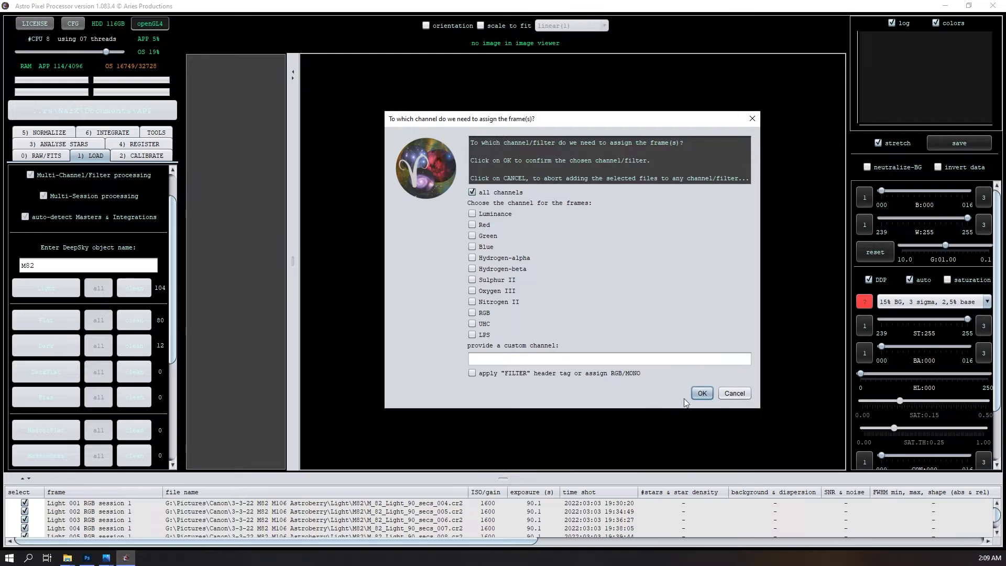
{"action": "left_click", "coordinate": [703, 393]}
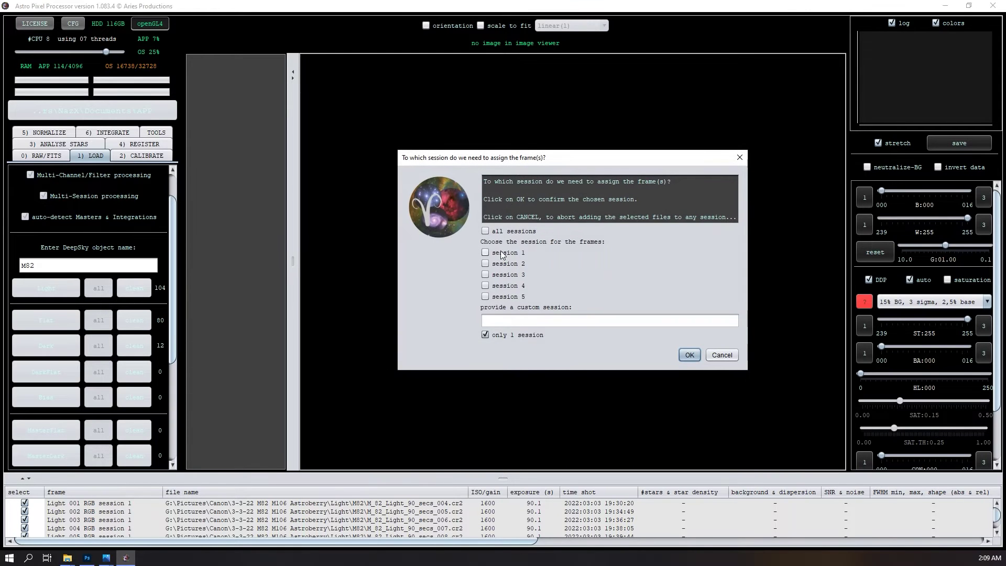
{"action": "left_click", "coordinate": [501, 252]}
{"action": "left_click", "coordinate": [685, 354]}
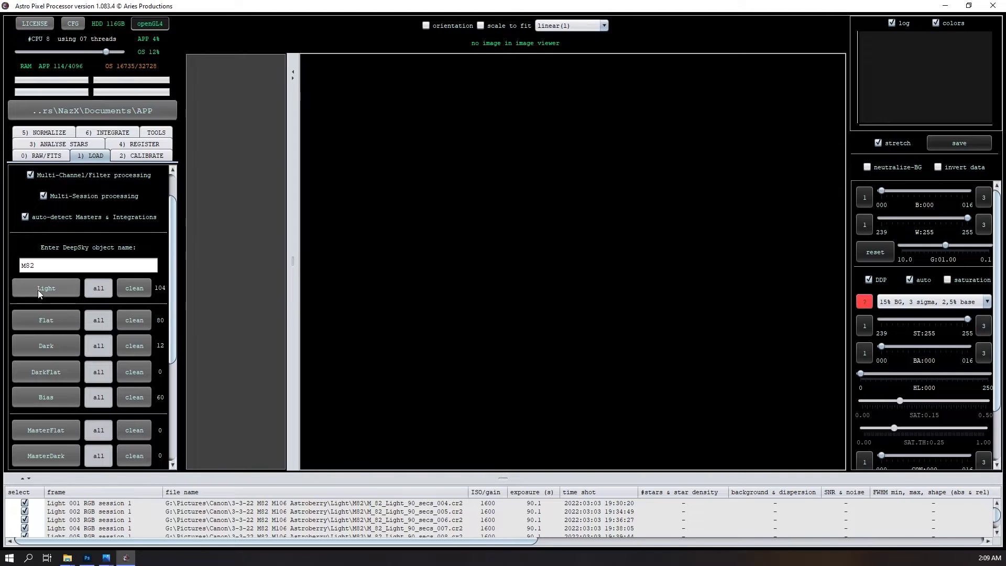
Browse to the Light\M82 folder inside 3-21-22 Astroberry m82 m51 dslr ha
{"action": "left_click", "coordinate": [37, 292]}
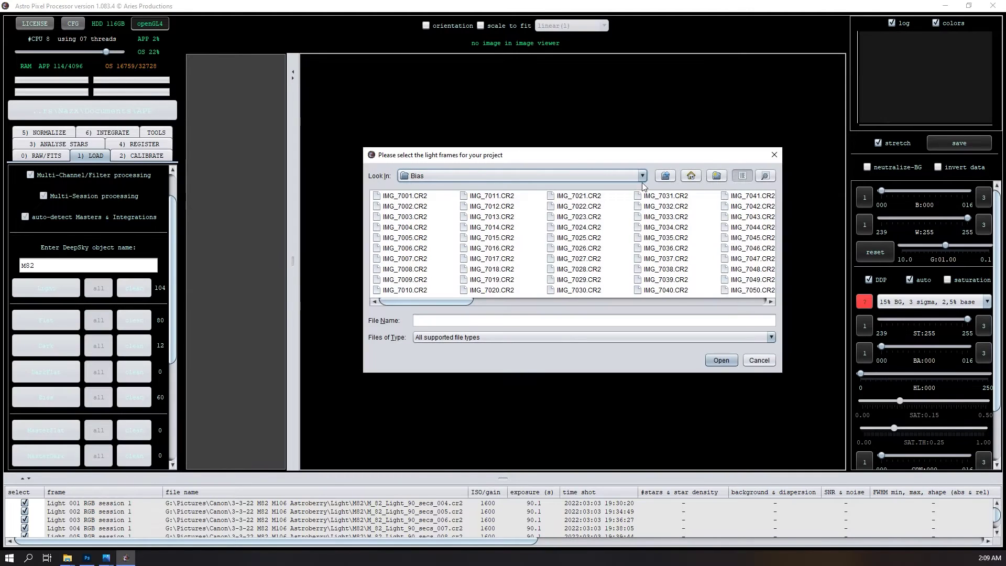
{"action": "left_click", "coordinate": [667, 177]}
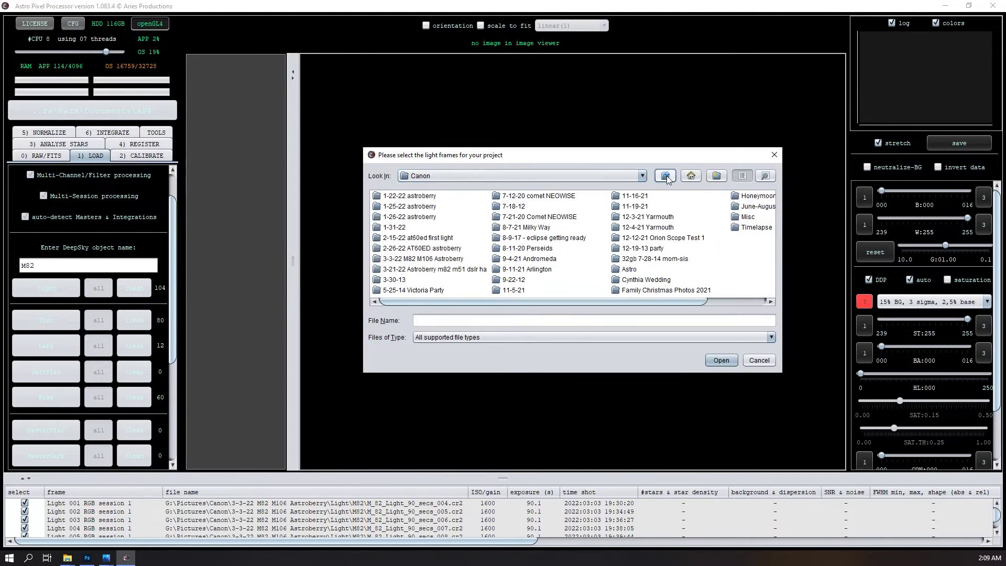
{"action": "double_click", "coordinate": [447, 271]}
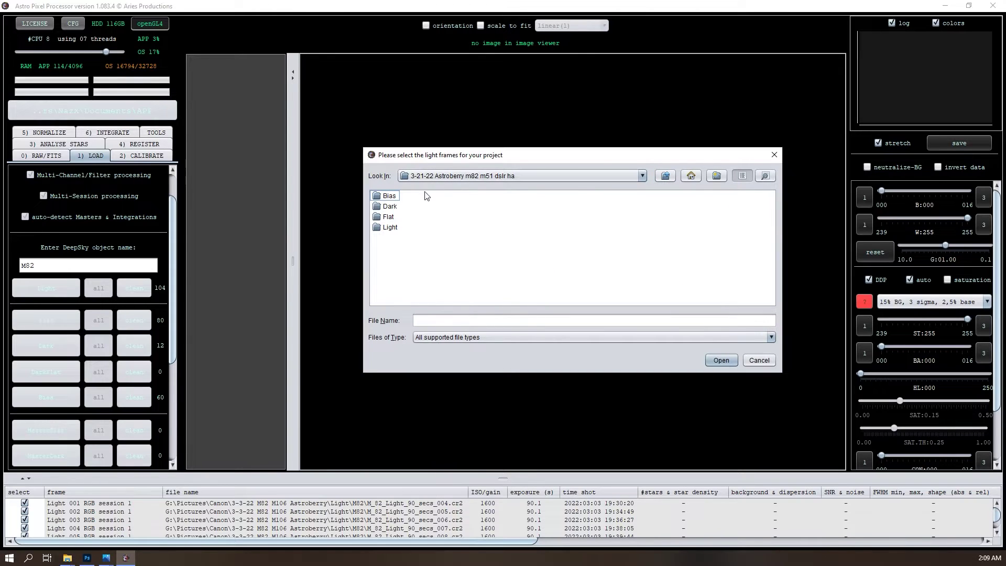
{"action": "left_click", "coordinate": [389, 227]}
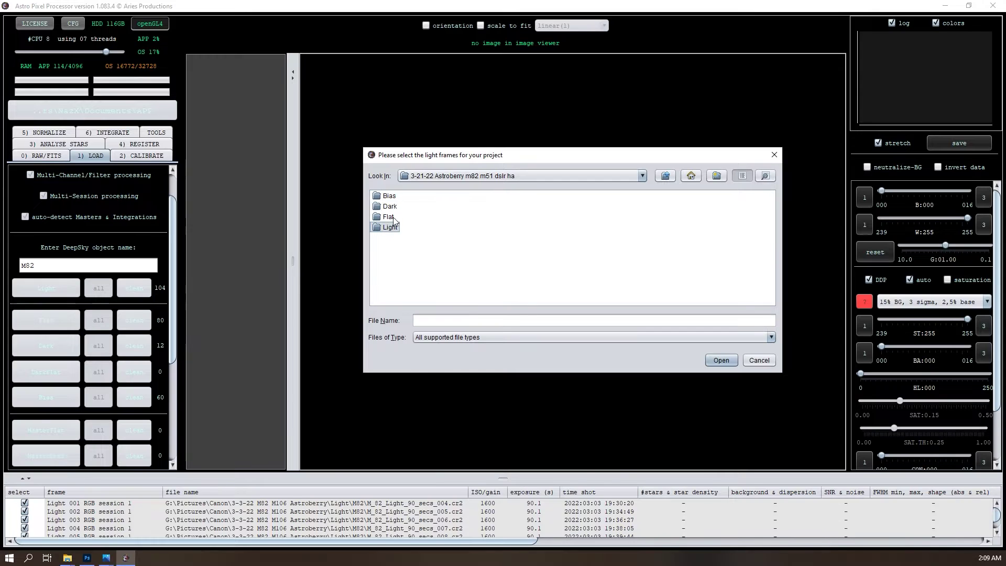
{"action": "left_click", "coordinate": [383, 229]}
{"action": "left_click", "coordinate": [445, 239]}
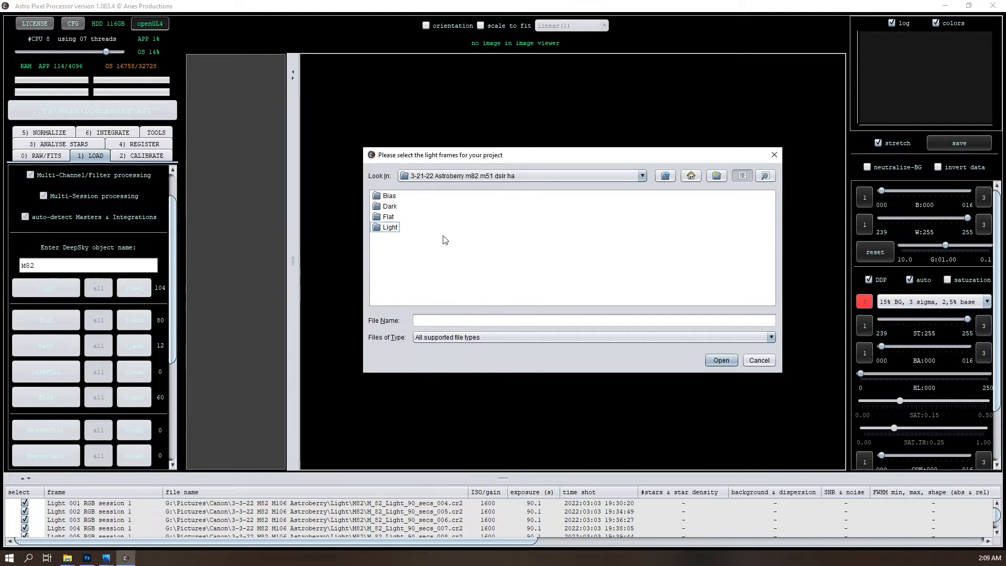
{"action": "double_click", "coordinate": [391, 228]}
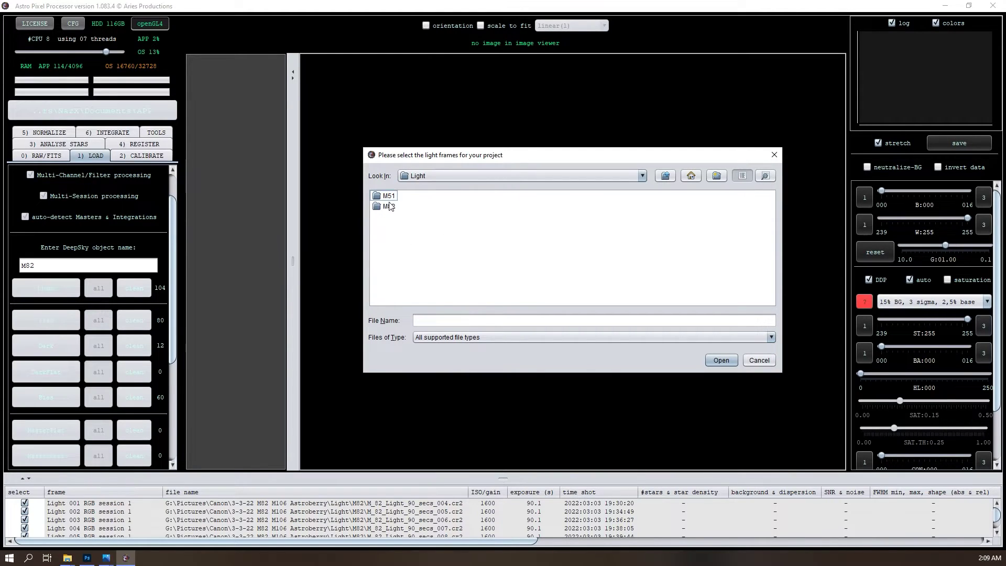
{"action": "double_click", "coordinate": [389, 207]}
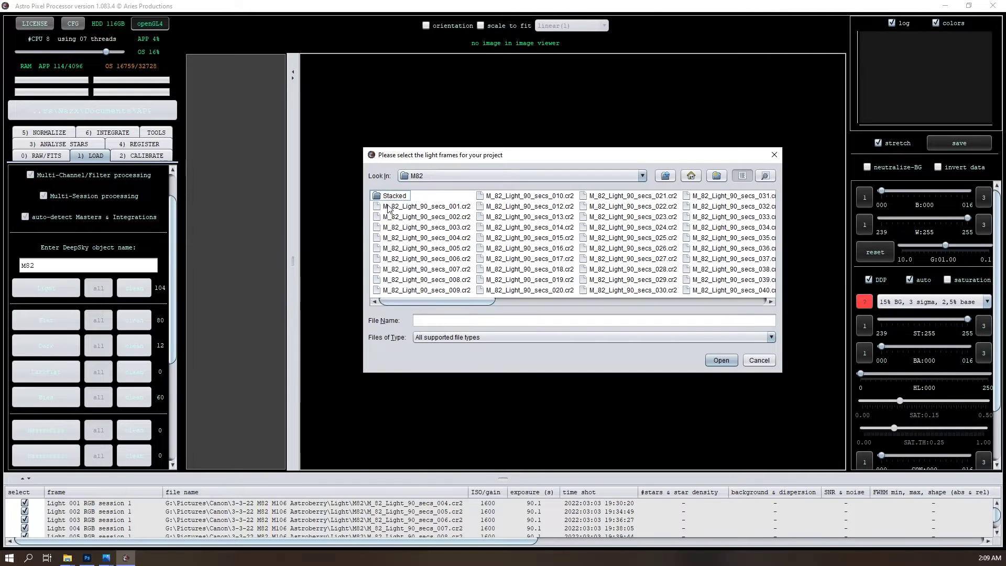
Load M82 frames 001–124 into session 2, keeping channels from the FILTER header
{"action": "left_click", "coordinate": [411, 208]}
{"action": "left_click_drag", "start_coordinate": [433, 298], "coordinate": [731, 302]}
{"action": "left_click", "coordinate": [750, 230], "text": "shift"}
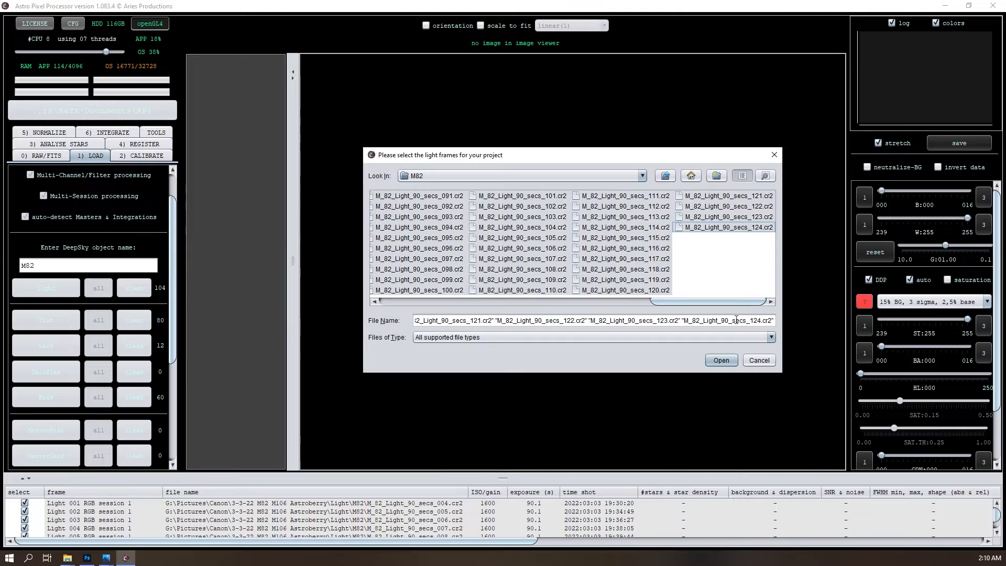
{"action": "left_click", "coordinate": [719, 358]}
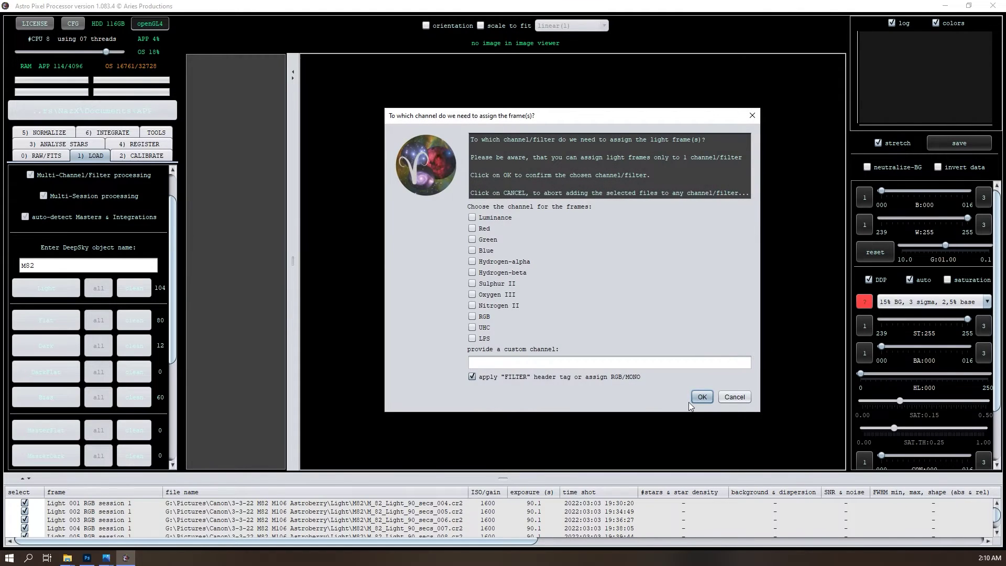
{"action": "left_click", "coordinate": [701, 396]}
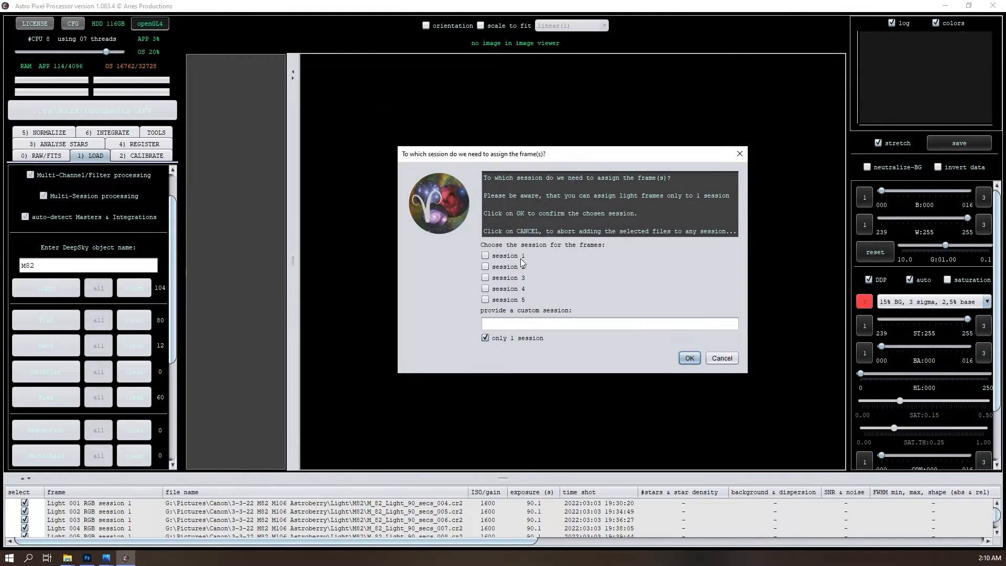
{"action": "left_click", "coordinate": [690, 358]}
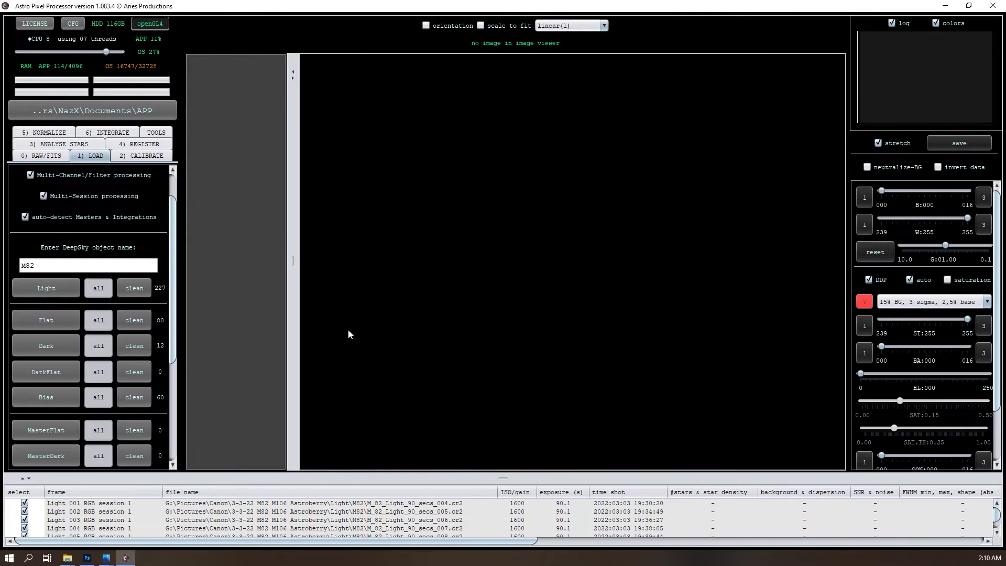
Browse to the Flat\1st folder of the second session
{"action": "left_click", "coordinate": [45, 323]}
{"action": "left_click", "coordinate": [667, 177]}
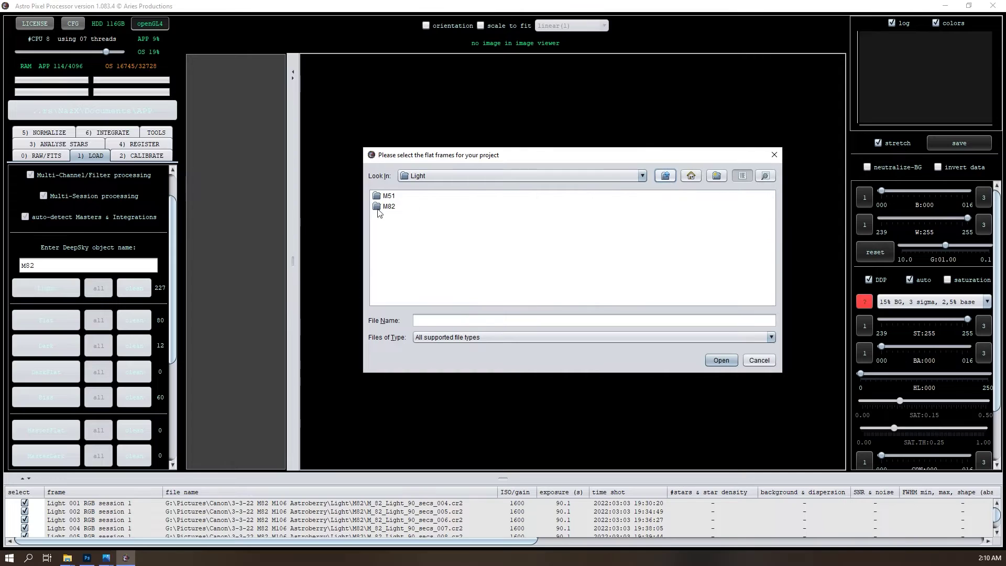
{"action": "left_click", "coordinate": [671, 178]}
{"action": "double_click", "coordinate": [394, 217]}
{"action": "double_click", "coordinate": [389, 196]}
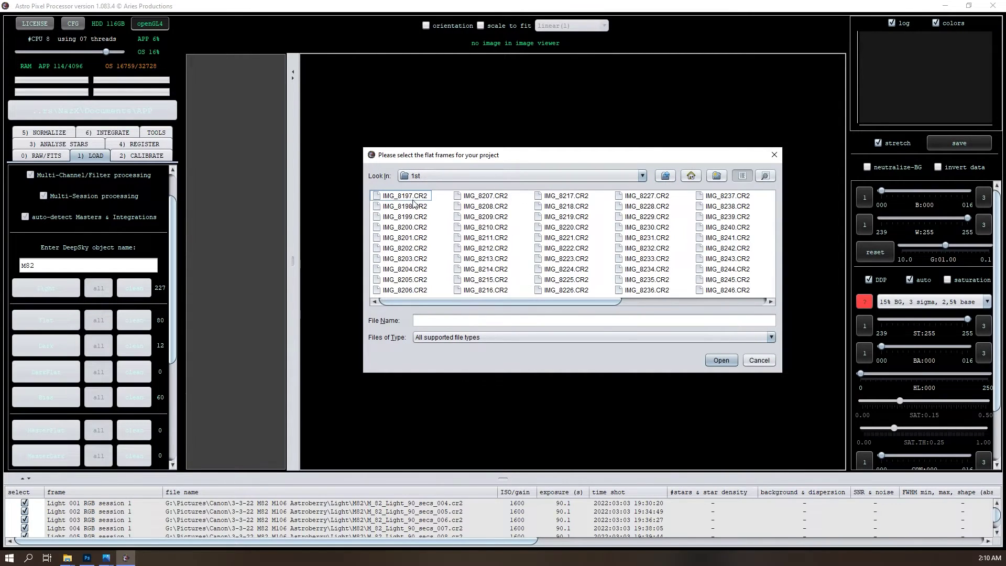
Load flats IMG_8197 through IMG_8277 into session 2 for all channels
{"action": "left_click", "coordinate": [414, 200]}
{"action": "left_click_drag", "start_coordinate": [494, 303], "coordinate": [716, 304]}
{"action": "left_click", "coordinate": [716, 279], "text": "shift"}
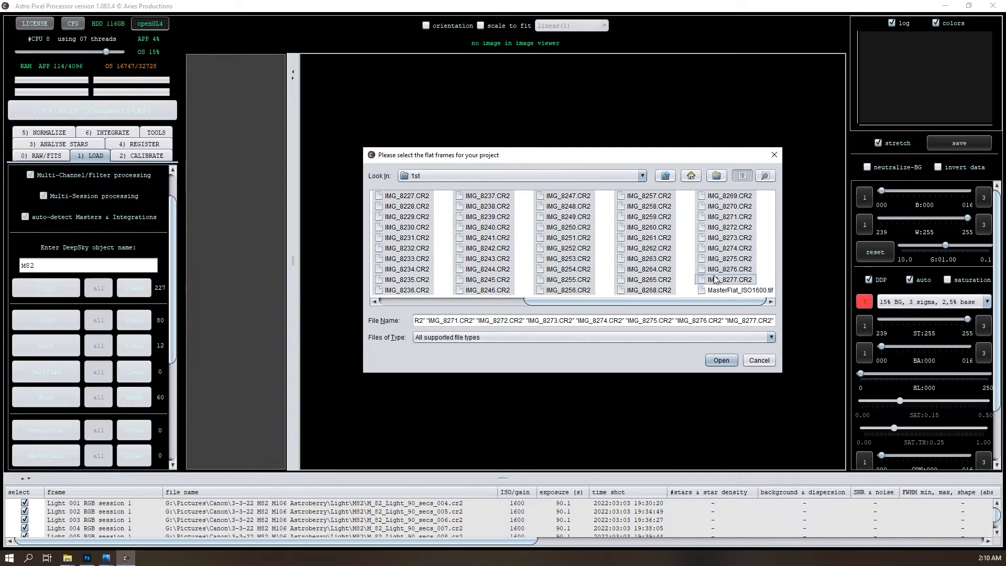
{"action": "left_click_drag", "start_coordinate": [662, 301], "coordinate": [687, 303]}
{"action": "left_click", "coordinate": [721, 360]}
{"action": "left_click", "coordinate": [693, 395]}
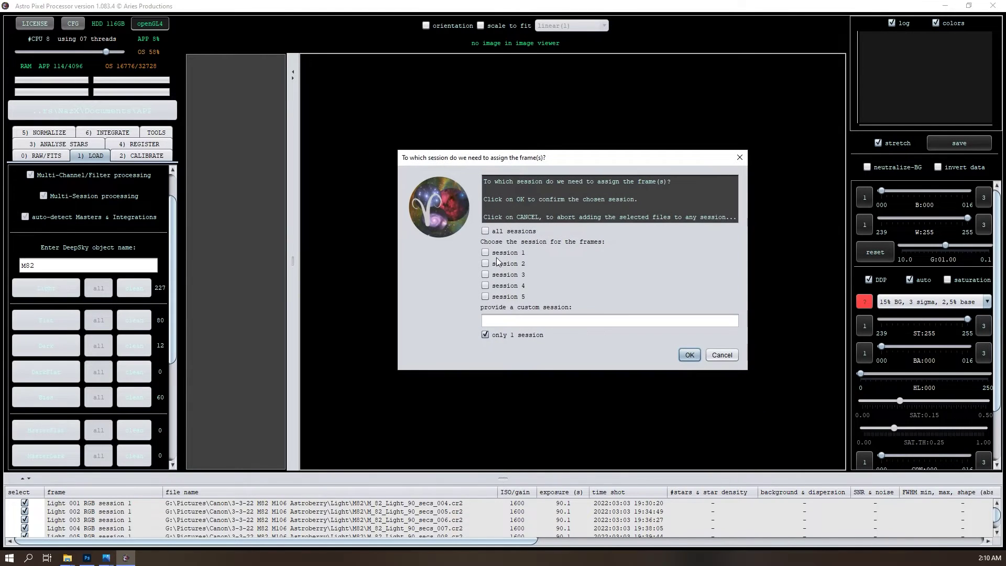
{"action": "left_click", "coordinate": [690, 356]}
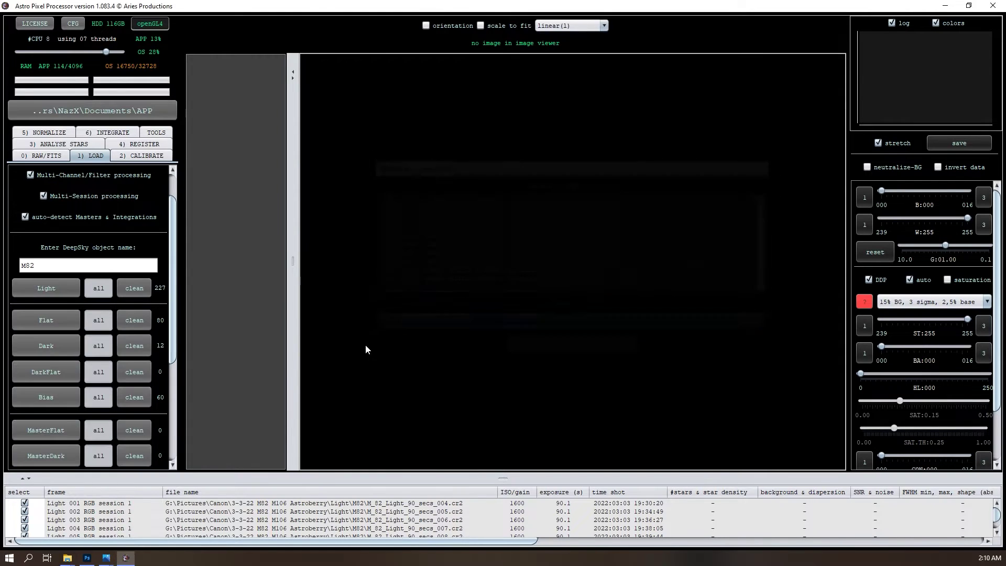
Add dark frames through file 015 from the Dark folder, bringing darks to 27
{"action": "left_click", "coordinate": [53, 349]}
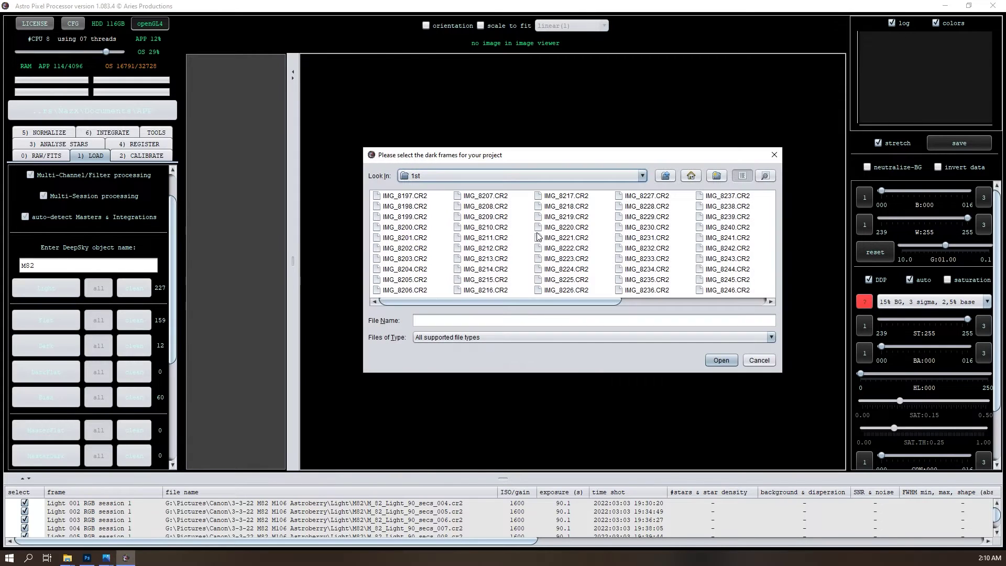
{"action": "left_click", "coordinate": [670, 177]}
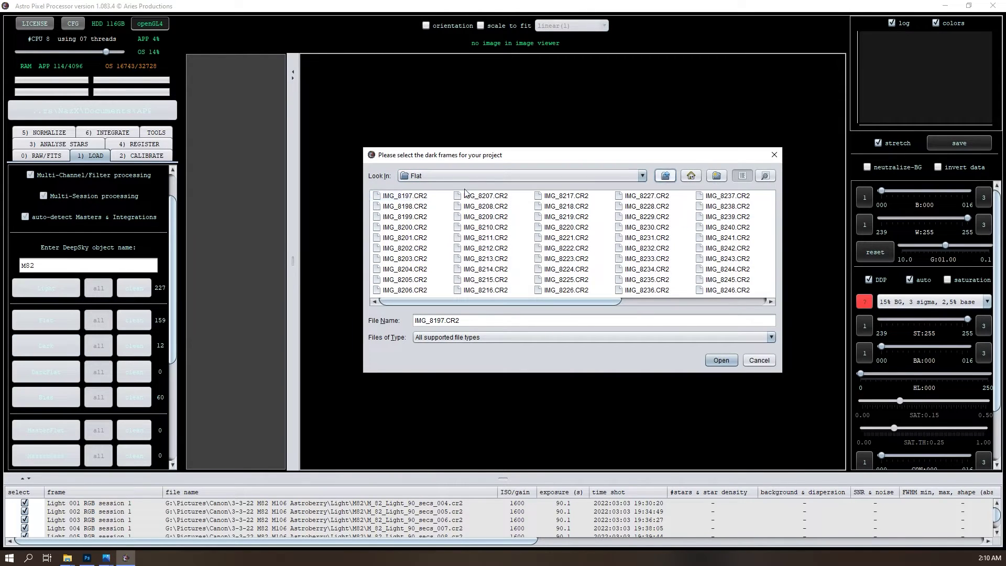
{"action": "left_click", "coordinate": [665, 175]}
{"action": "double_click", "coordinate": [391, 204]}
{"action": "left_click", "coordinate": [391, 199]}
{"action": "left_click", "coordinate": [492, 224], "text": "shift"}
{"action": "left_click", "coordinate": [722, 360]}
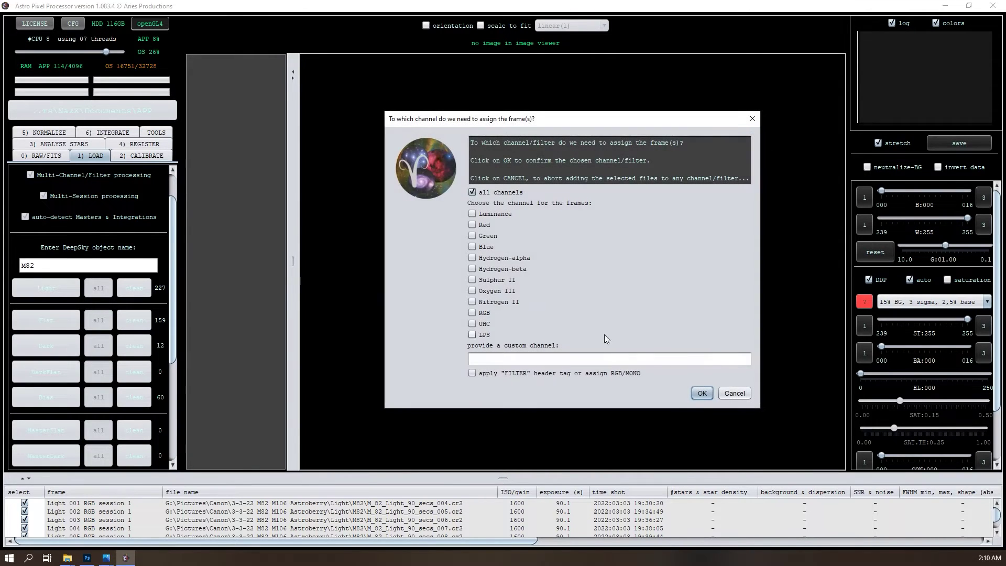
{"action": "left_click", "coordinate": [702, 393]}
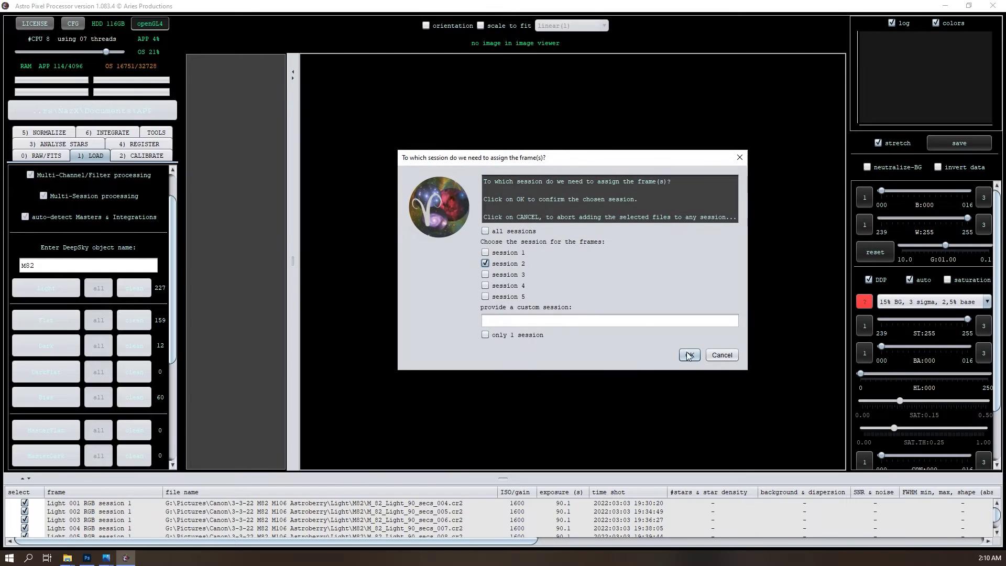
{"action": "left_click", "coordinate": [692, 356]}
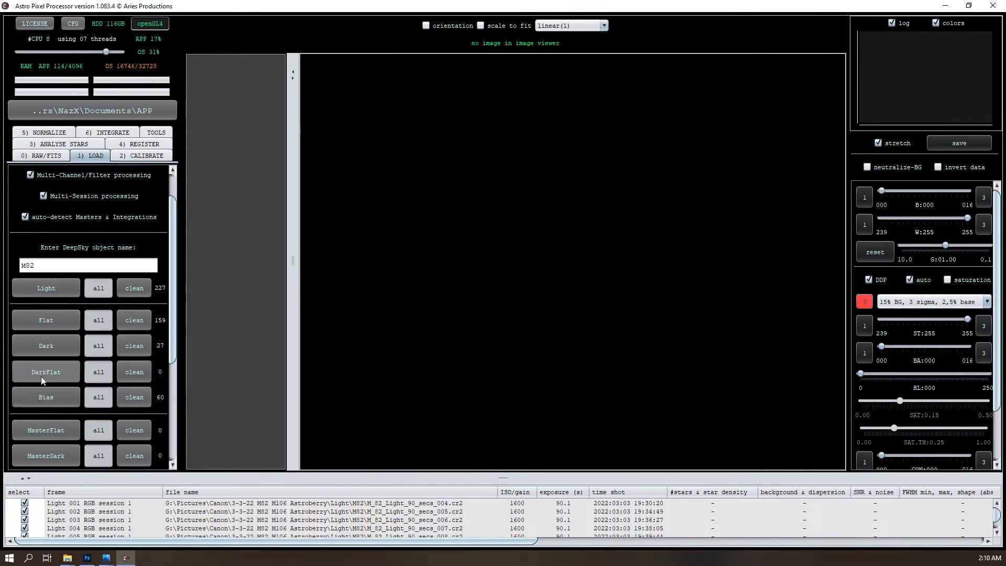
Load bias frames IMG_8278 through IMG_8337 into session 2 for all channels
{"action": "left_click", "coordinate": [36, 394]}
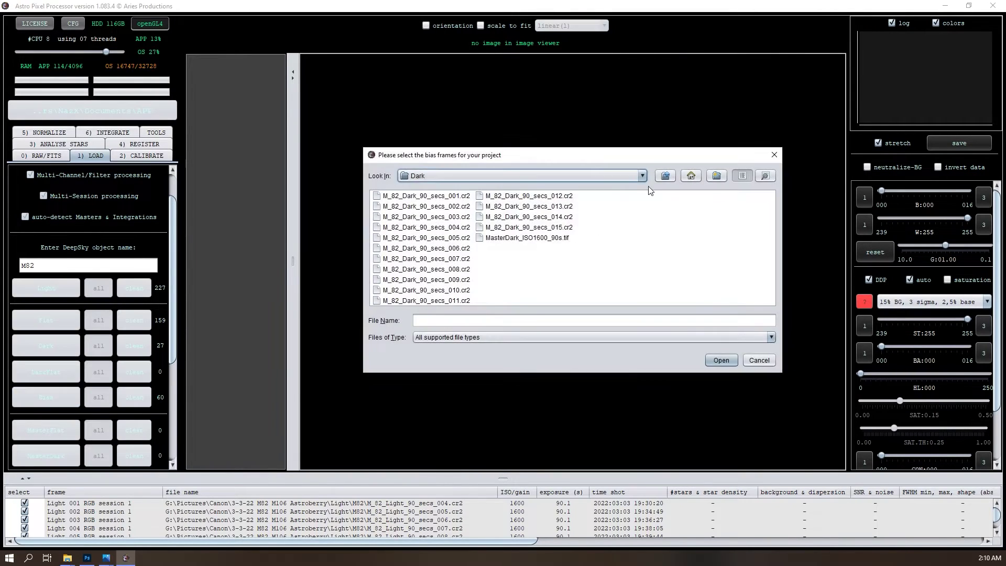
{"action": "left_click", "coordinate": [659, 179]}
{"action": "double_click", "coordinate": [389, 196]}
{"action": "left_click", "coordinate": [393, 195]}
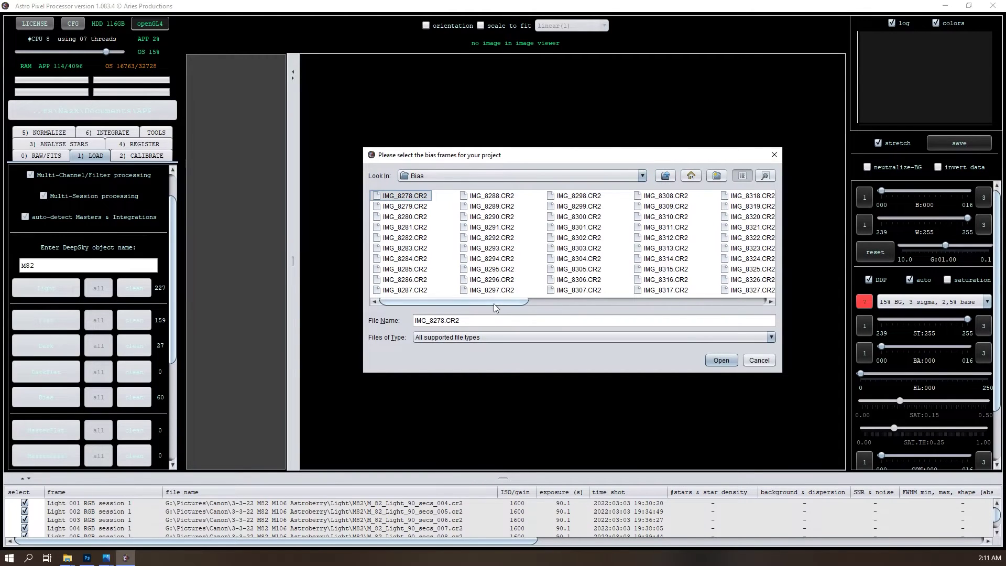
{"action": "left_click_drag", "start_coordinate": [495, 302], "coordinate": [587, 303]}
{"action": "left_click", "coordinate": [584, 290], "text": "shift"}
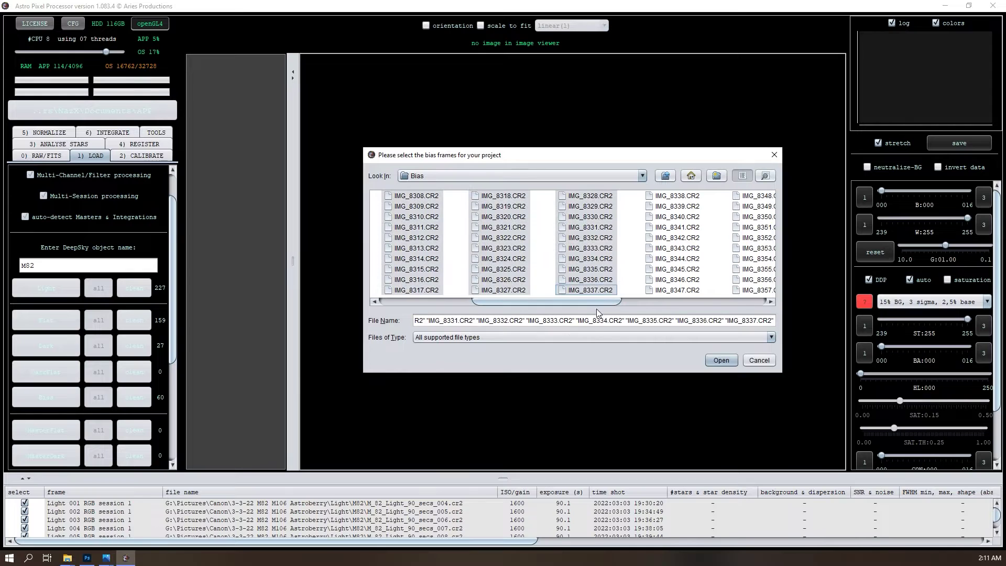
{"action": "left_click", "coordinate": [721, 361]}
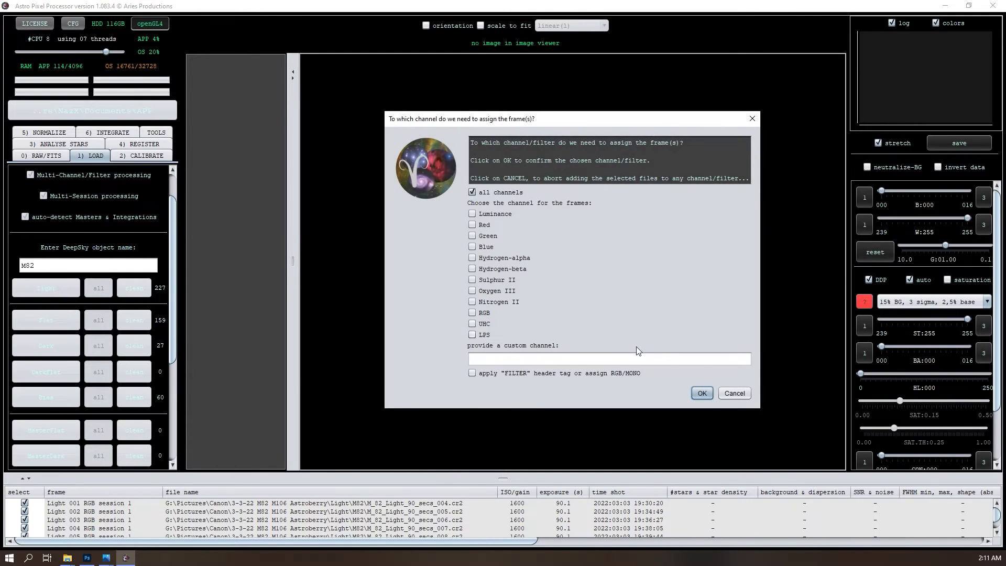
{"action": "left_click", "coordinate": [703, 394]}
{"action": "left_click", "coordinate": [496, 266]}
{"action": "left_click", "coordinate": [694, 347]}
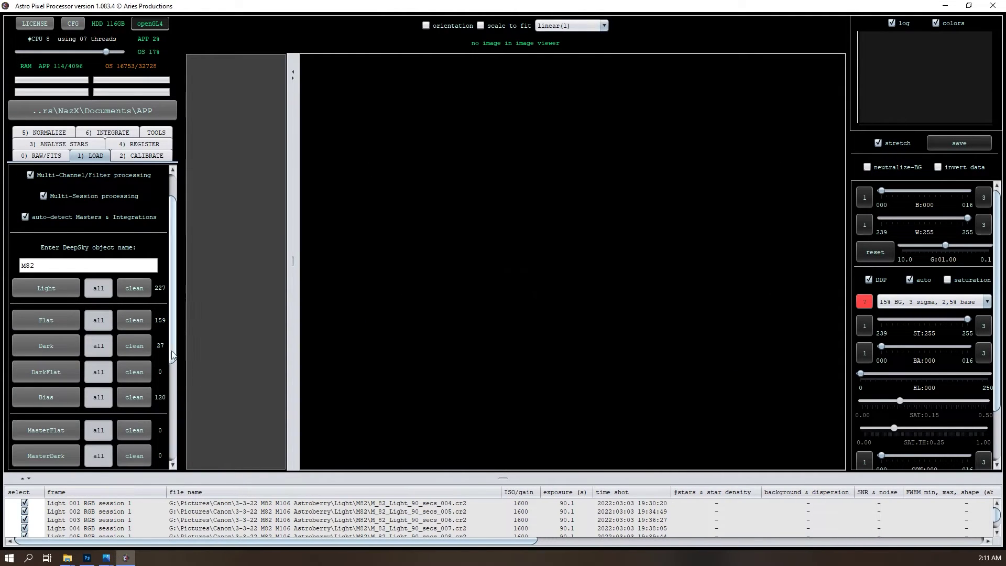
{"action": "left_click_drag", "start_coordinate": [999, 510], "coordinate": [998, 531]}
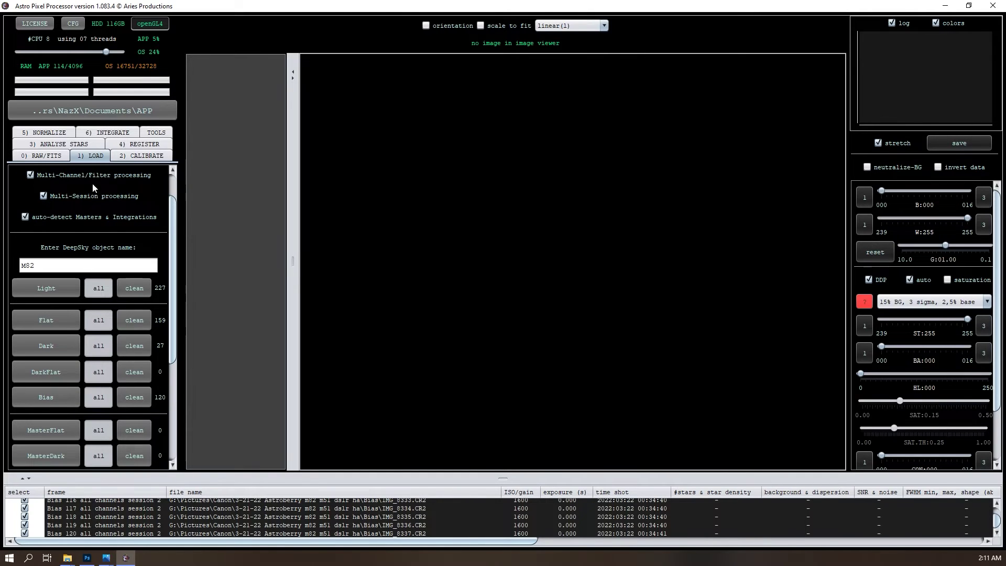
In 2) CALIBRATE, build the master bias, master dark and bad pixel maps and assign them to lights
{"action": "left_click", "coordinate": [132, 157]}
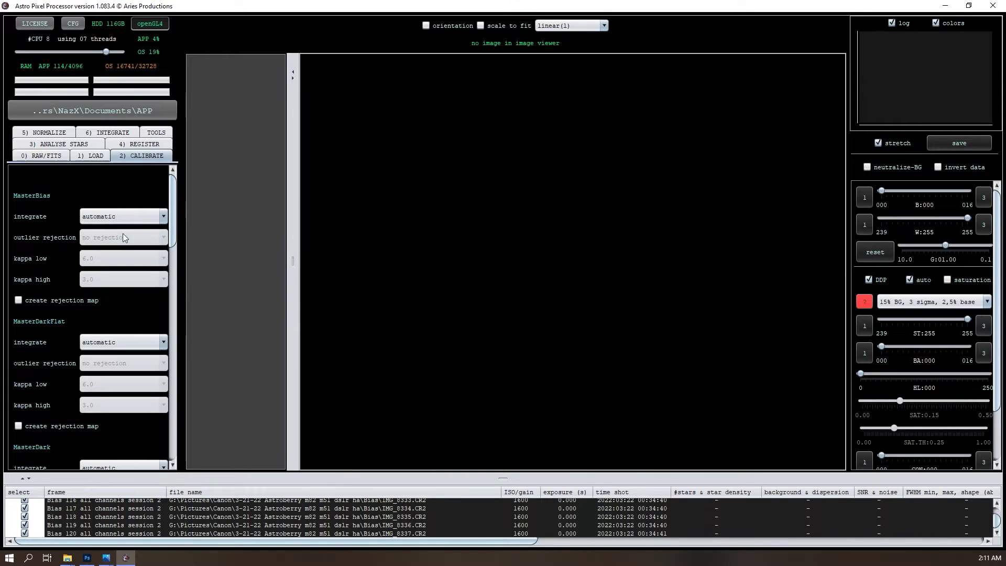
{"action": "scroll", "coordinate": [173, 225], "scroll_direction": "down", "scroll_amount": 3}
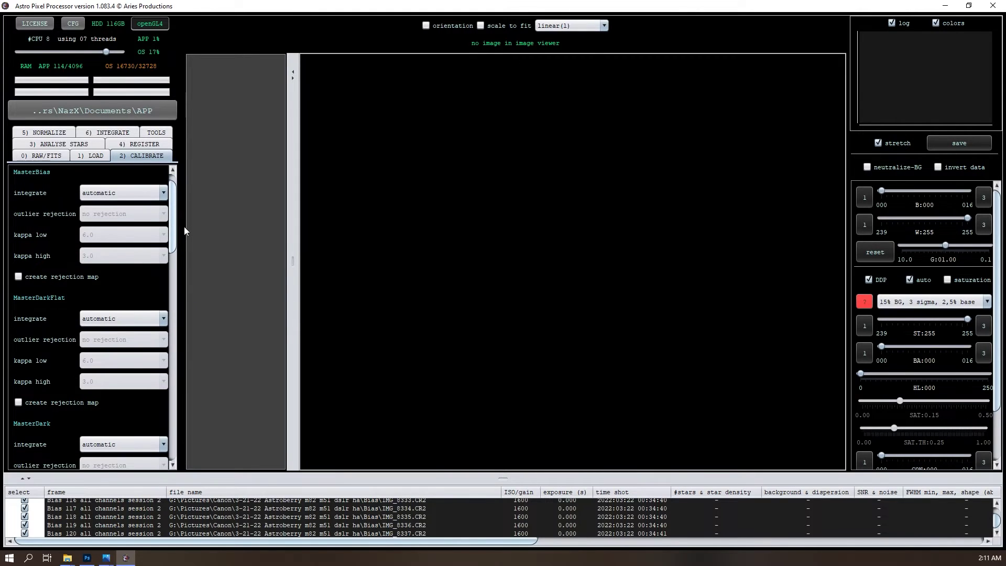
{"action": "left_click_drag", "start_coordinate": [180, 231], "coordinate": [173, 428]}
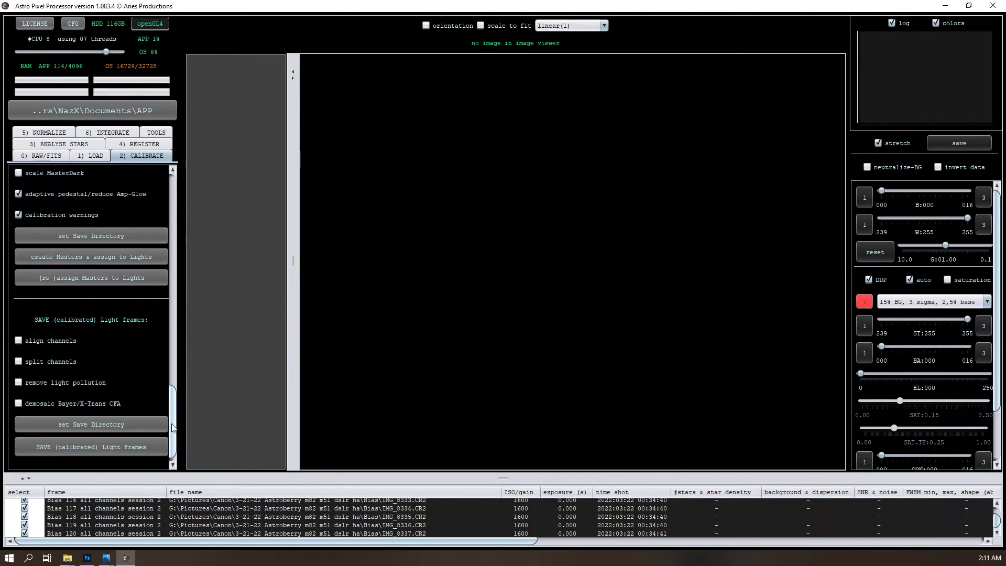
{"action": "left_click", "coordinate": [72, 264]}
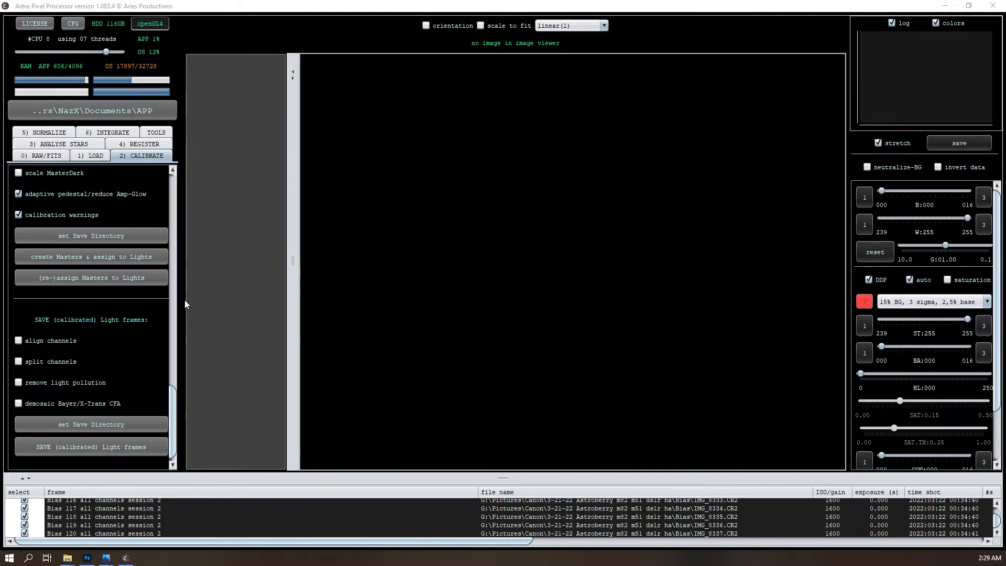
Check the configuration, then enlarge the frame list to inspect the two BadPixelMap rows
{"action": "left_click", "coordinate": [73, 24]}
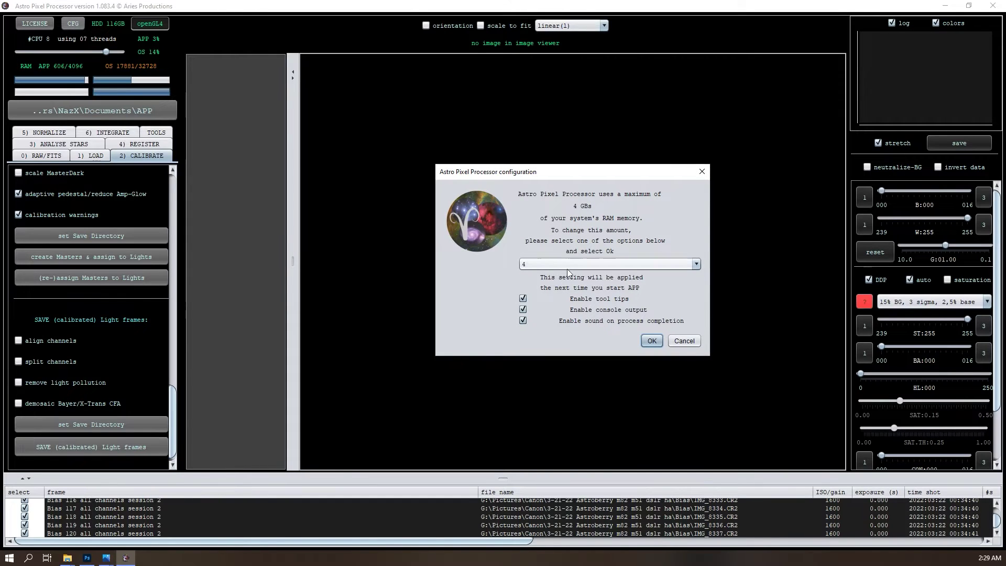
{"action": "left_click", "coordinate": [702, 172]}
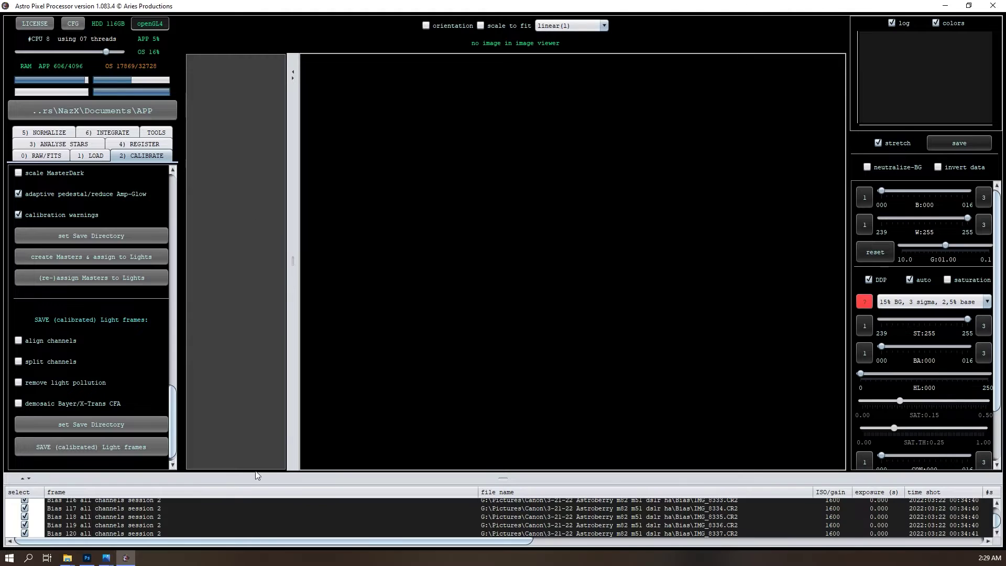
{"action": "scroll", "coordinate": [476, 533], "scroll_direction": "down", "scroll_amount": 3}
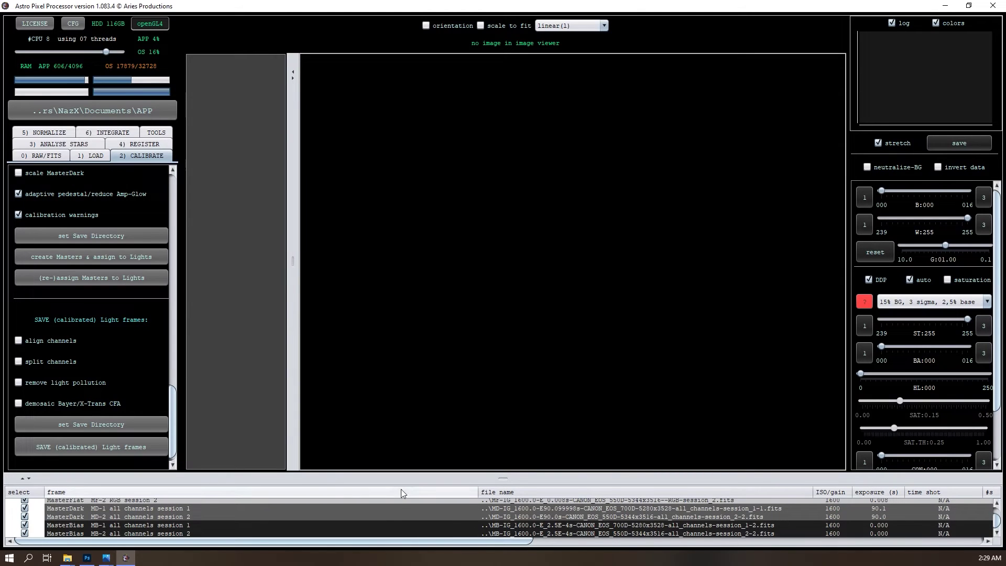
{"action": "left_click_drag", "start_coordinate": [404, 483], "coordinate": [226, 412]}
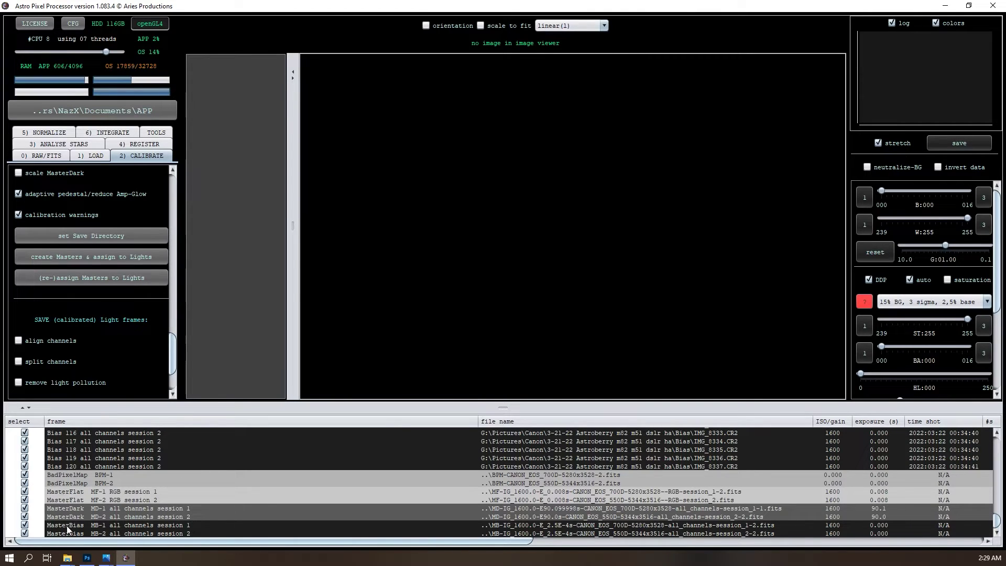
{"action": "left_click_drag", "start_coordinate": [63, 475], "coordinate": [65, 482]}
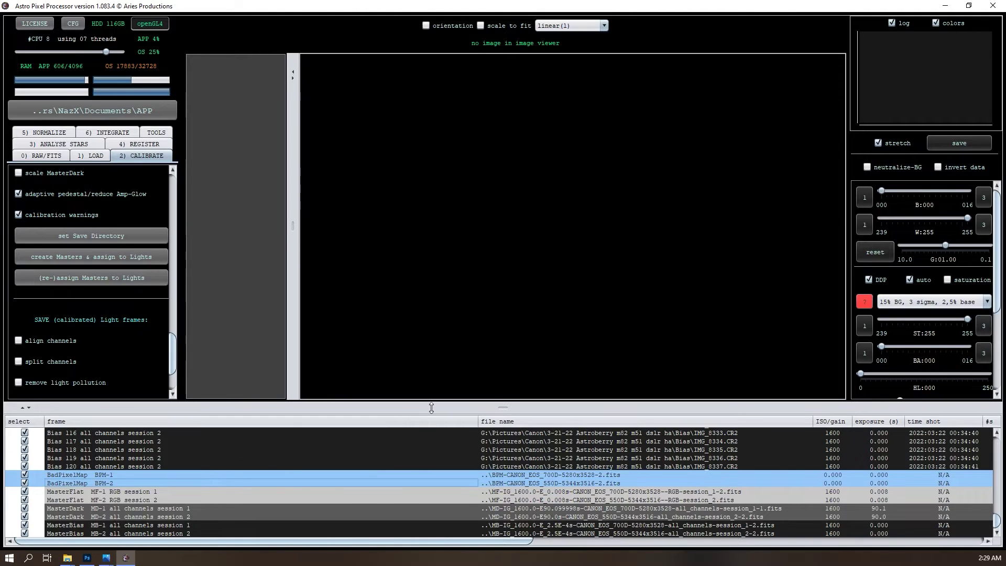
{"action": "left_click_drag", "start_coordinate": [431, 408], "coordinate": [432, 504]}
Analyse stars across all 227 lights and review the star counts, quality scores and FWHM
{"action": "left_click", "coordinate": [66, 147]}
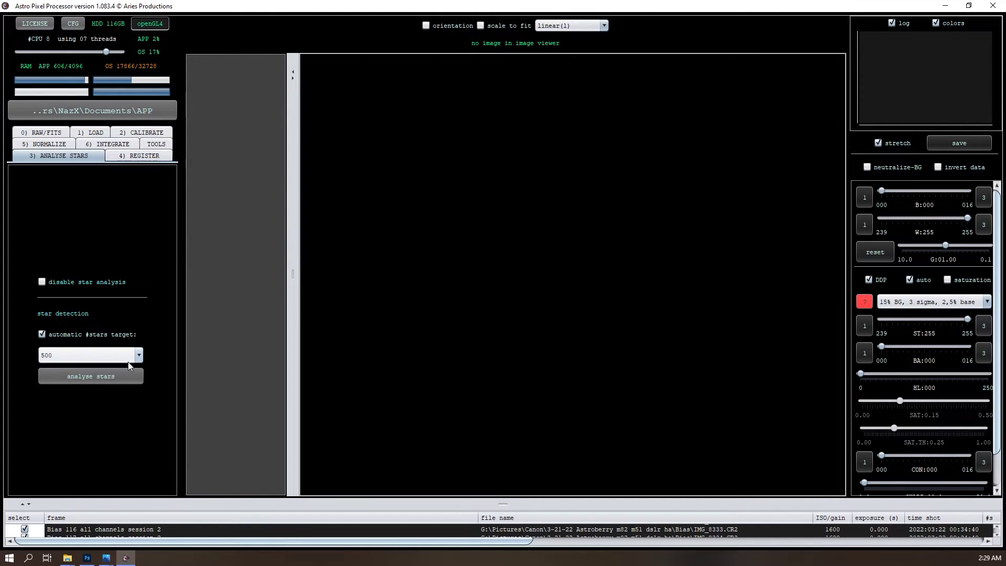
{"action": "left_click", "coordinate": [110, 375]}
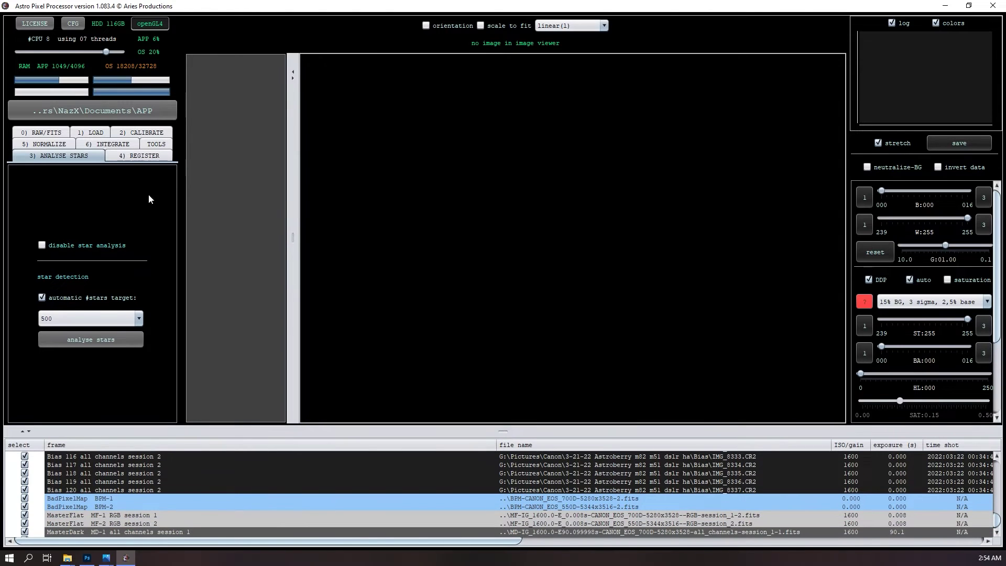
{"action": "scroll", "coordinate": [244, 479], "scroll_direction": "up", "scroll_amount": 3}
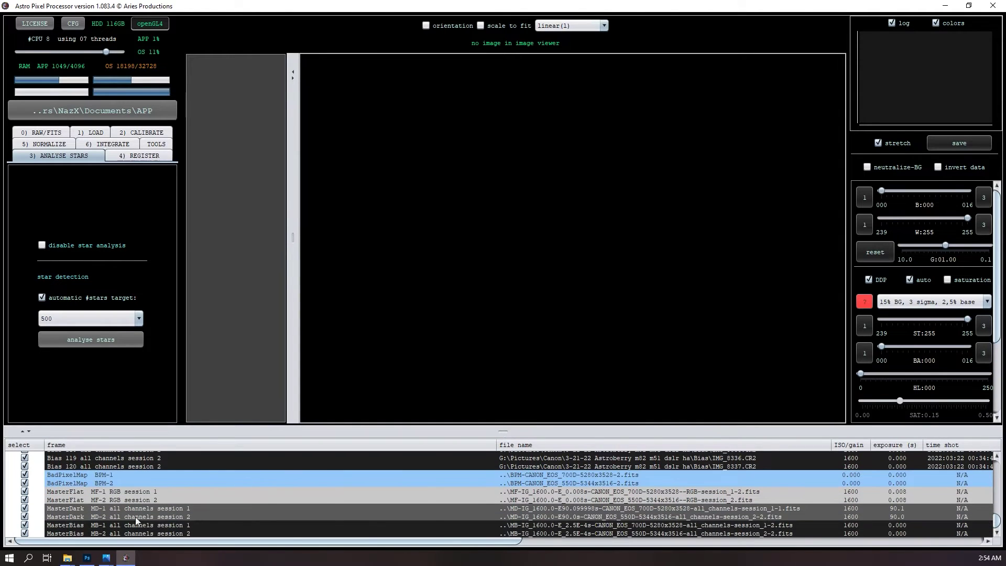
{"action": "scroll", "coordinate": [129, 520], "scroll_direction": "down", "scroll_amount": 3}
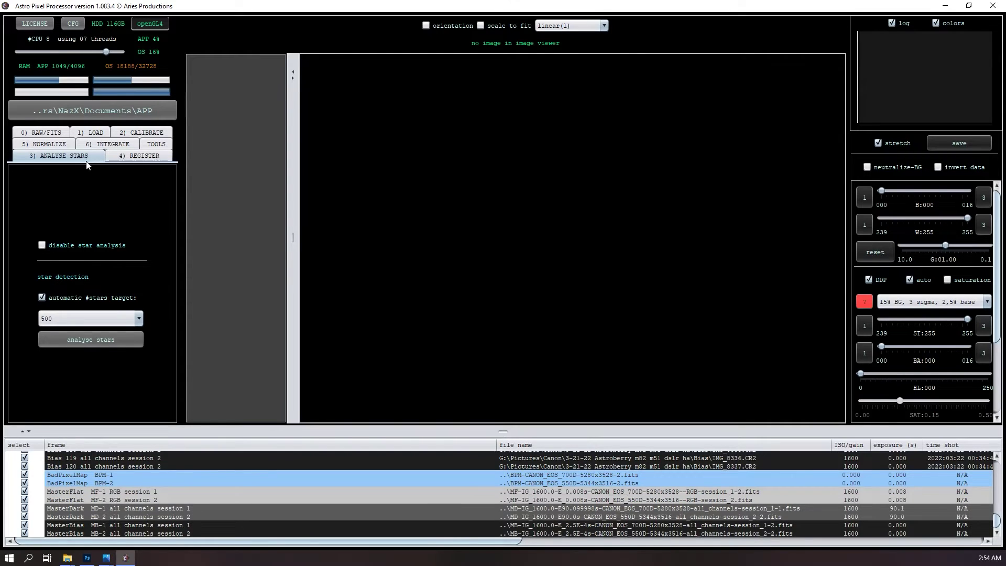
Register the frames using quadrilateral descriptors and the projective model
{"action": "left_click", "coordinate": [128, 156]}
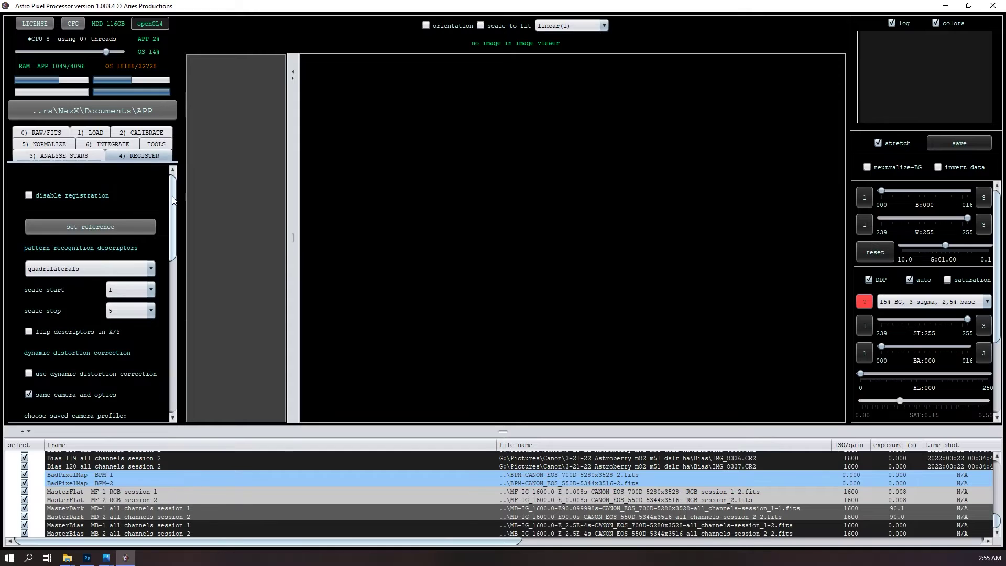
{"action": "left_click", "coordinate": [151, 269]}
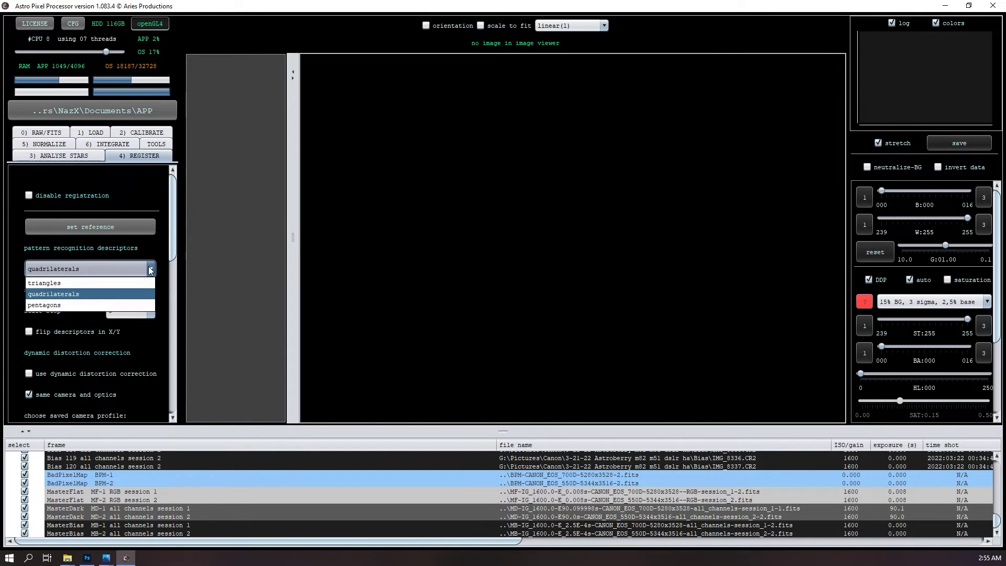
{"action": "left_click", "coordinate": [150, 269]}
{"action": "left_click_drag", "start_coordinate": [170, 238], "coordinate": [159, 285]}
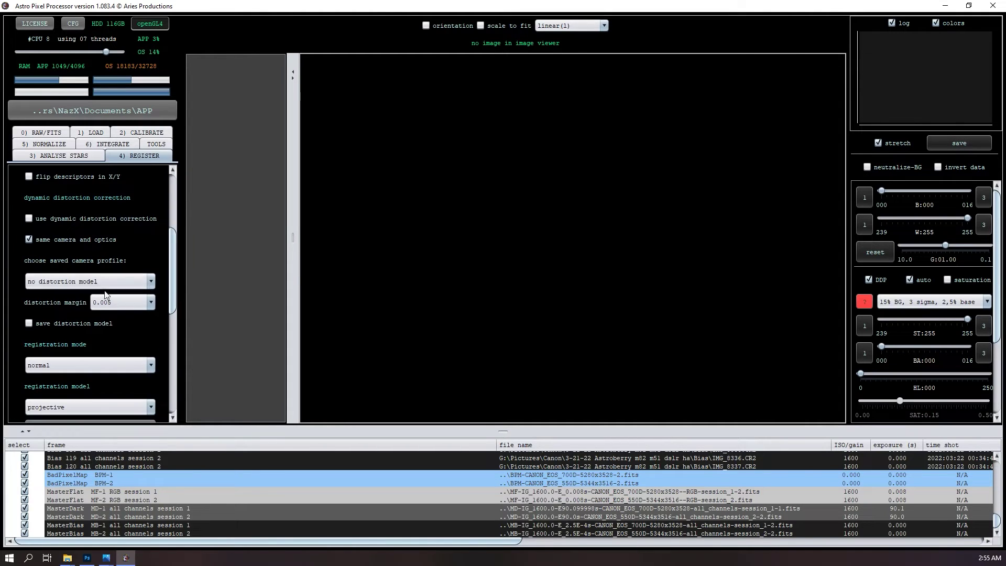
{"action": "scroll", "coordinate": [121, 296], "scroll_direction": "up", "scroll_amount": 6}
{"action": "scroll", "coordinate": [121, 298], "scroll_direction": "down", "scroll_amount": 6}
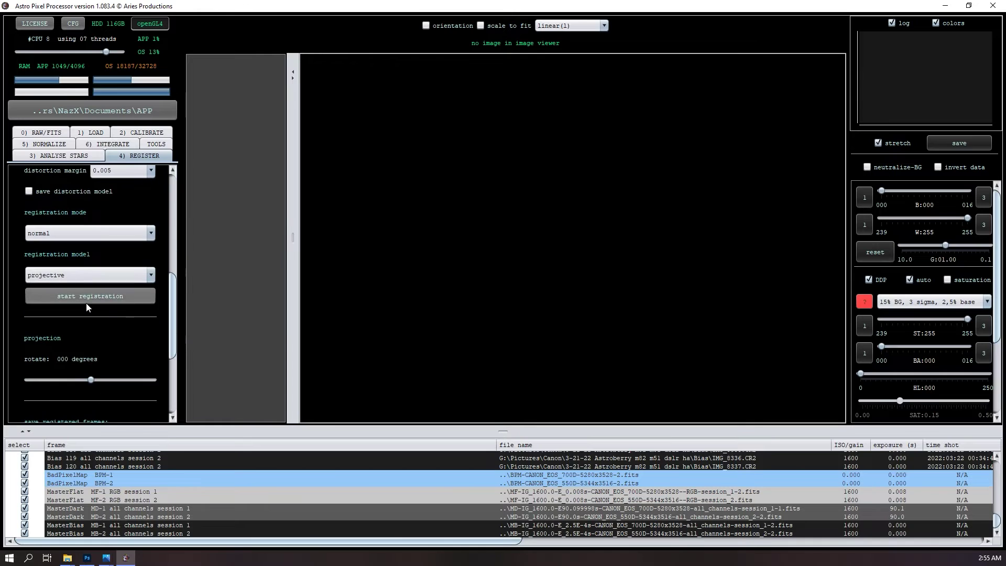
{"action": "left_click", "coordinate": [92, 298]}
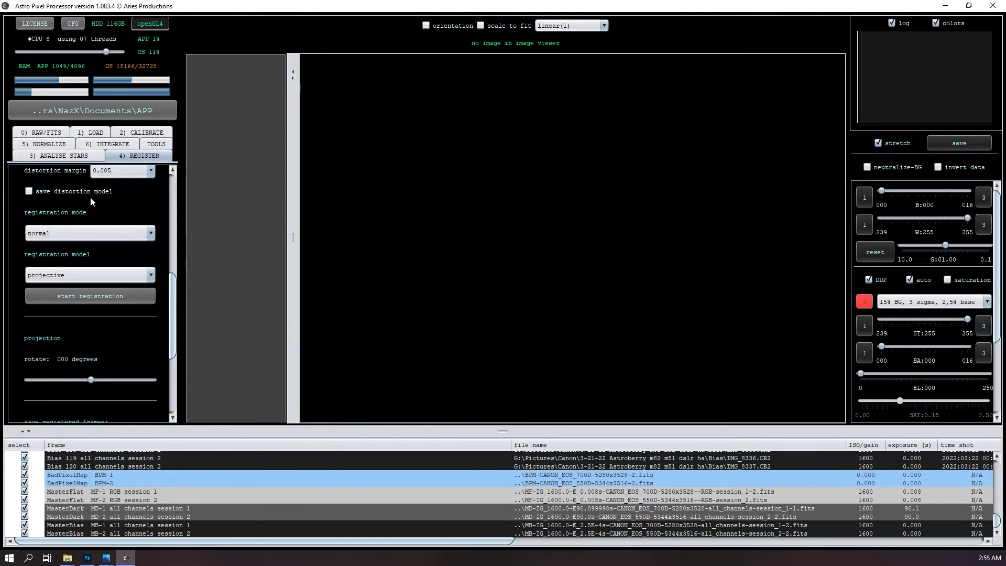
{"action": "left_click", "coordinate": [44, 144]}
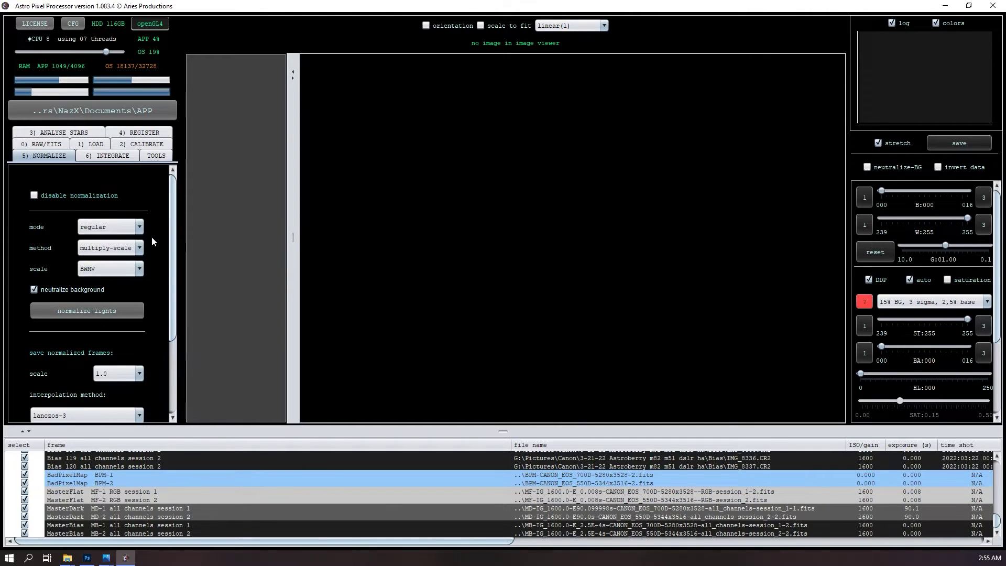
{"action": "scroll", "coordinate": [172, 236], "scroll_direction": "down", "scroll_amount": 3}
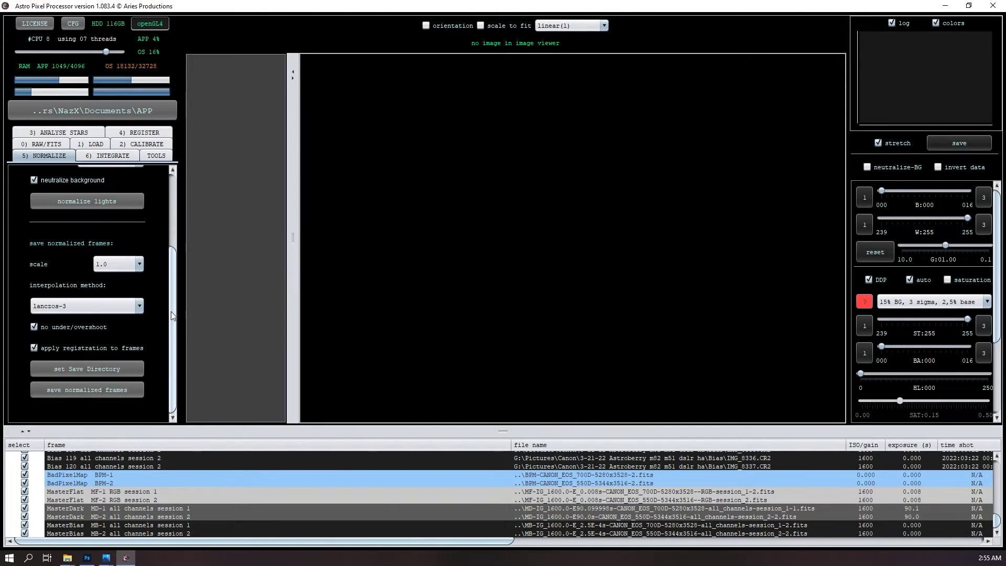
{"action": "scroll", "coordinate": [172, 314], "scroll_direction": "up", "scroll_amount": 3}
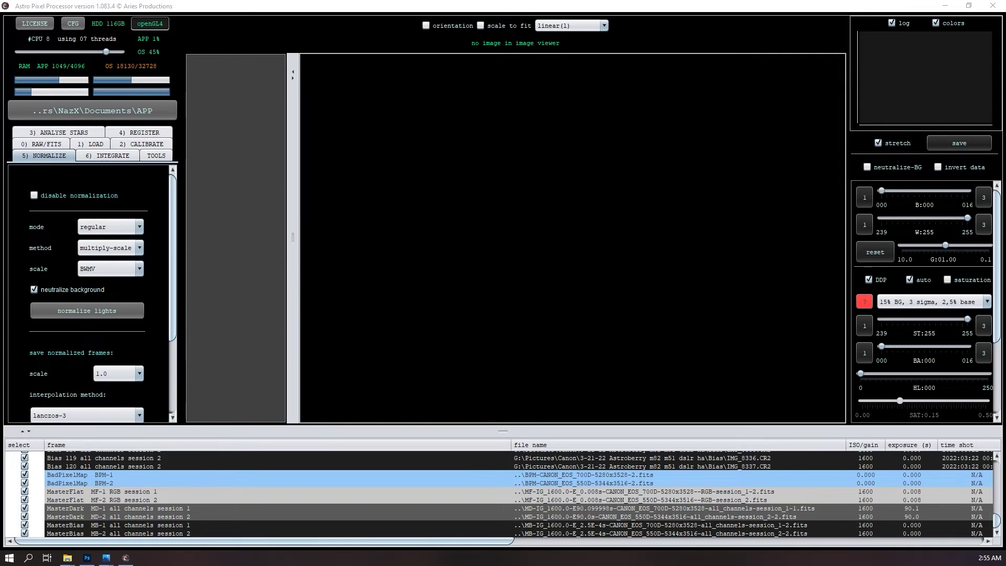
{"action": "left_click_drag", "start_coordinate": [167, 278], "coordinate": [171, 304]}
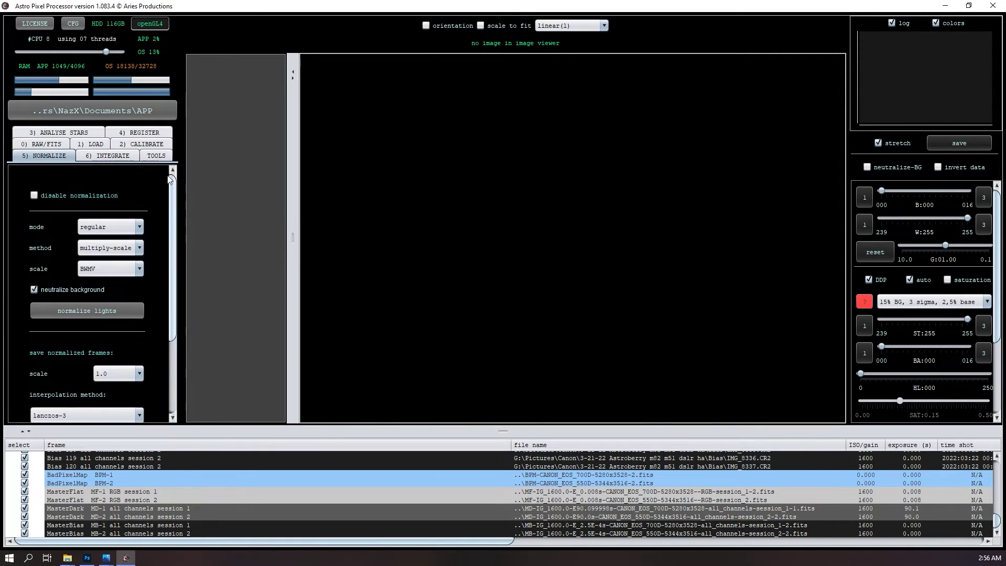
{"action": "left_click", "coordinate": [77, 310]}
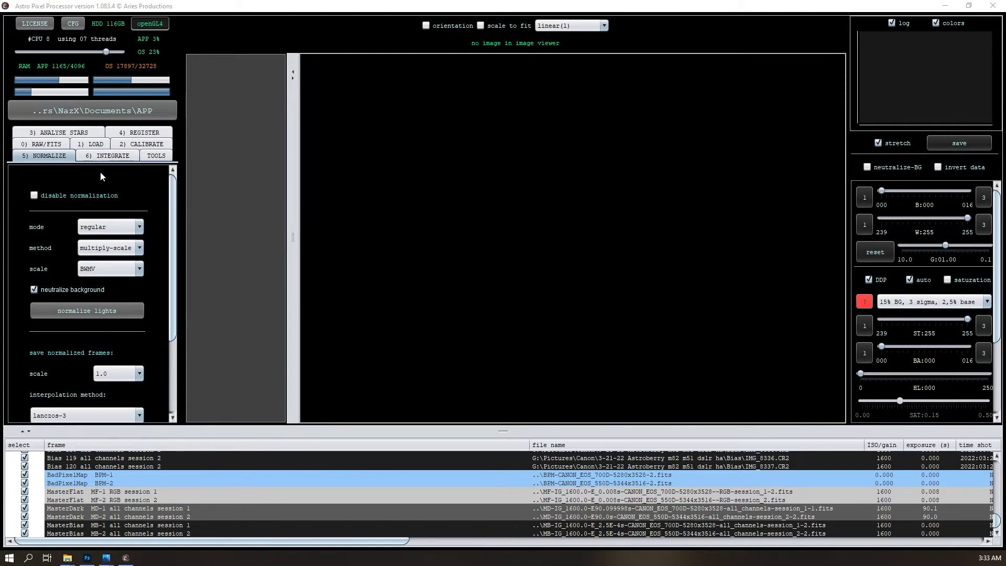
Start integrating the calibrated light frames from the 6) INTEGRATE settings
{"action": "left_click", "coordinate": [104, 157]}
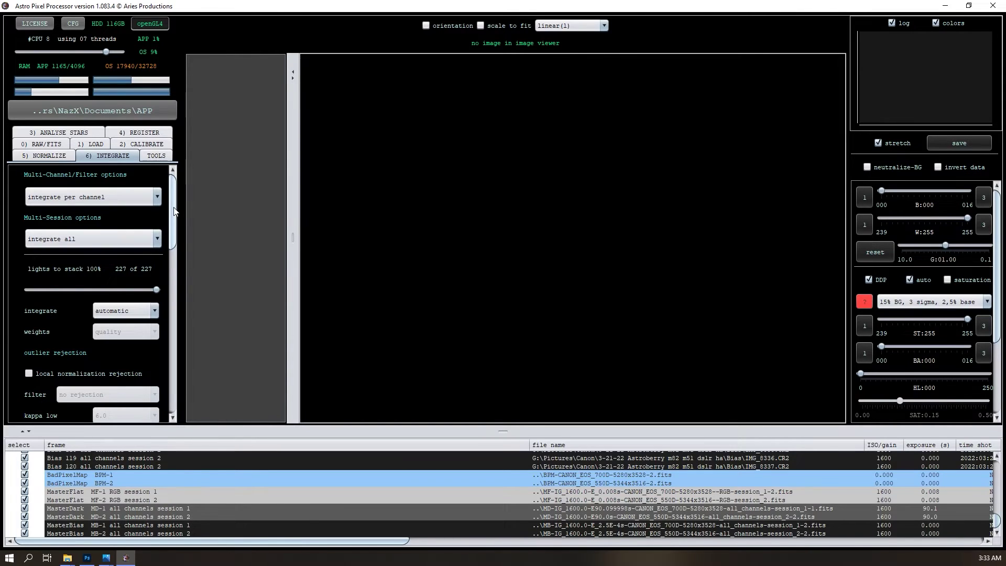
{"action": "left_click_drag", "start_coordinate": [175, 211], "coordinate": [174, 376]}
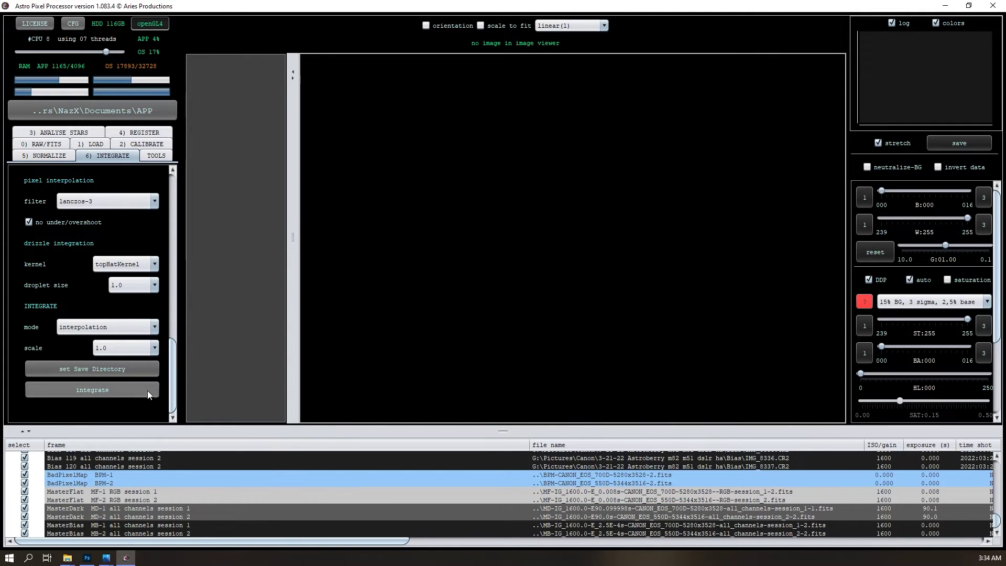
{"action": "scroll", "coordinate": [173, 387], "scroll_direction": "up", "scroll_amount": 8}
{"action": "scroll", "coordinate": [173, 387], "scroll_direction": "down", "scroll_amount": 8}
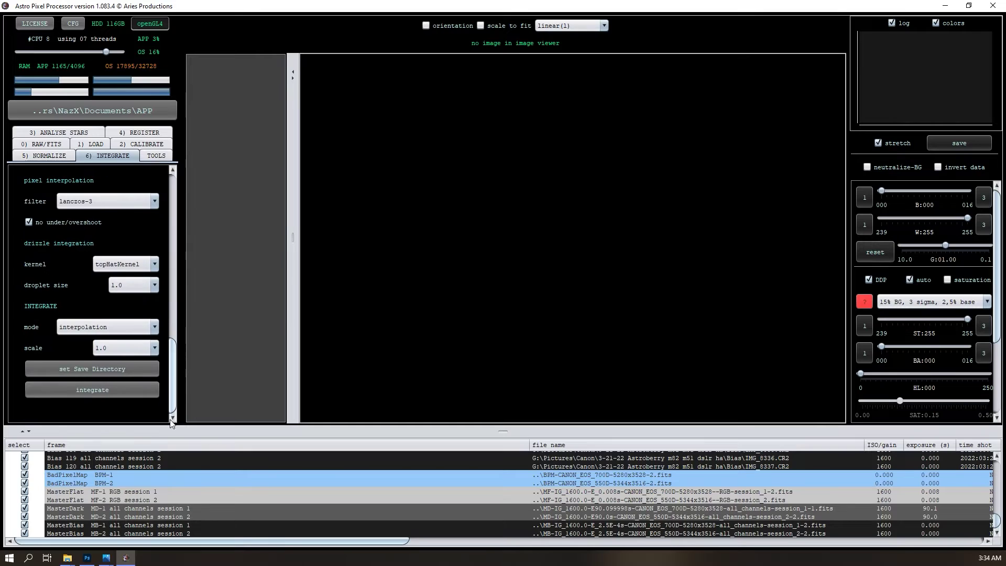
{"action": "left_click", "coordinate": [107, 395]}
Name the object M82_Cigar_Galaxy and start integrating the 227 light frames
{"action": "left_click", "coordinate": [539, 289]}
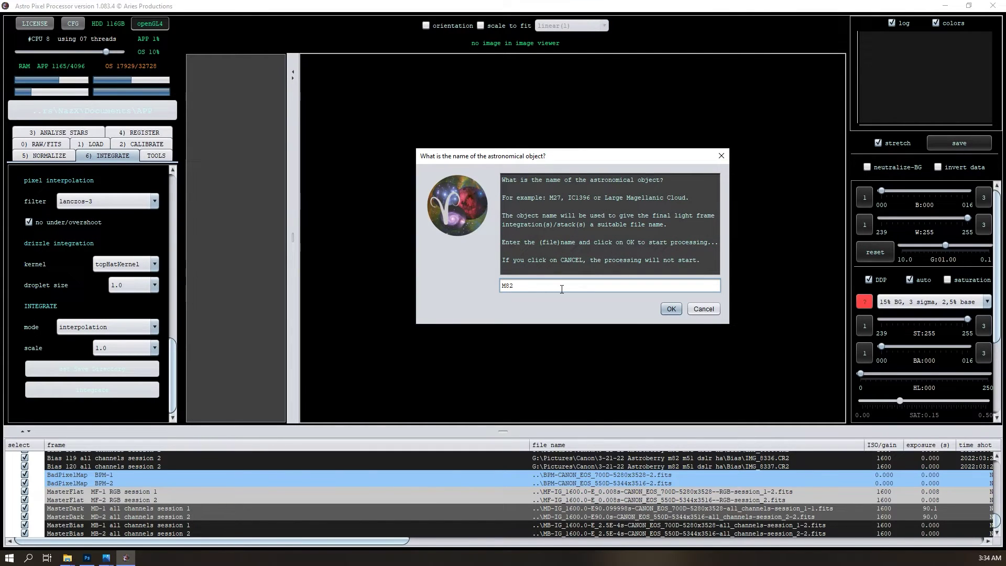
{"action": "type", "text": "_Cigar_Galaxy"}
{"action": "left_click", "coordinate": [672, 310]}
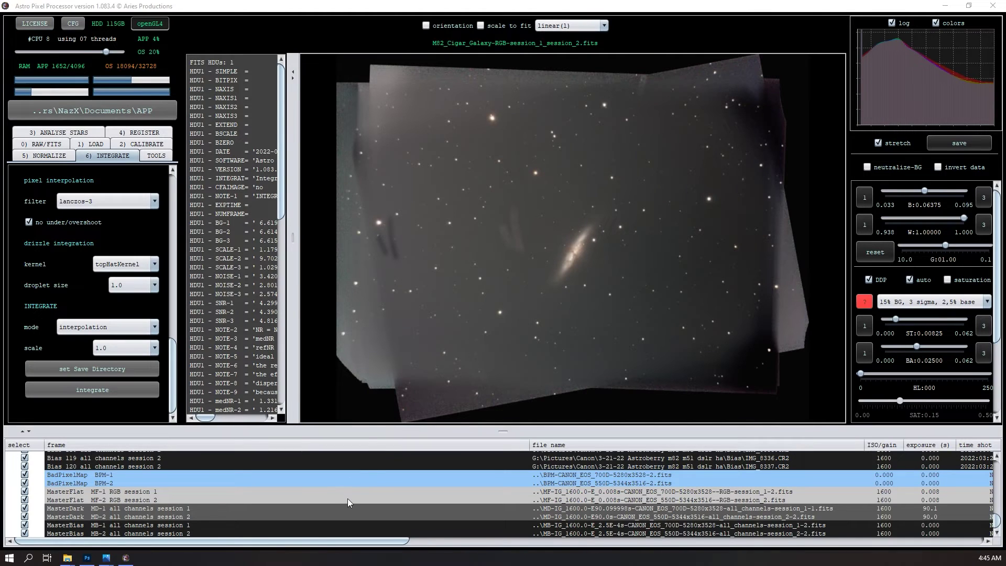
Switch from the finished stack to Autosave.tif, shown in the Photos viewer
{"action": "scroll", "coordinate": [343, 501], "scroll_direction": "down", "scroll_amount": 1}
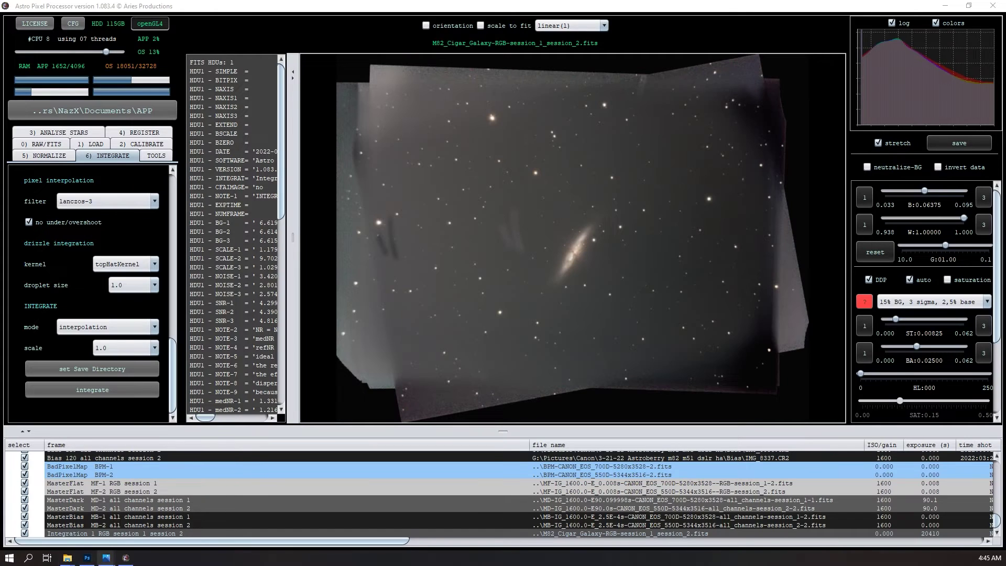
{"action": "left_click", "coordinate": [87, 558]}
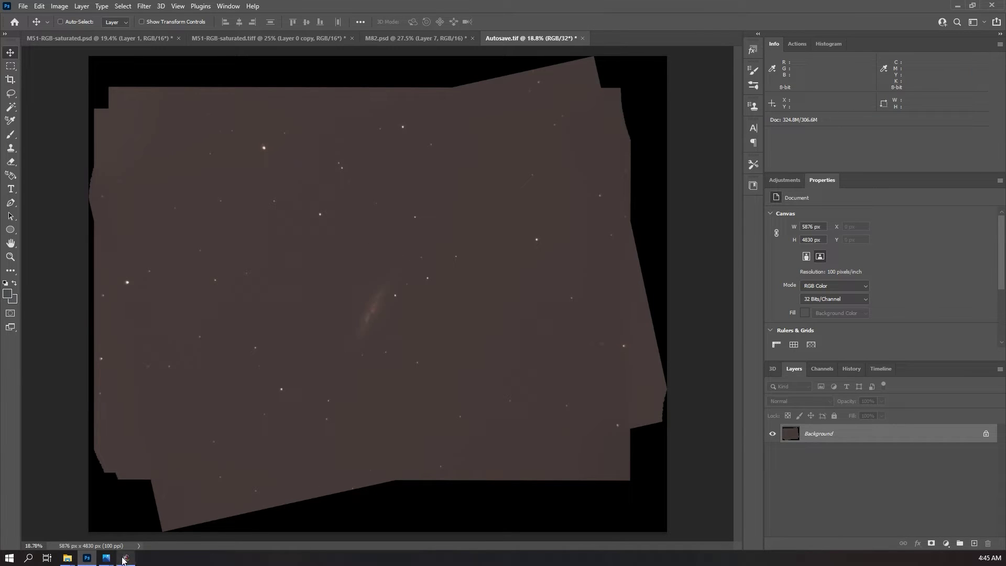
{"action": "mouse_move", "coordinate": [115, 561]}
{"action": "left_click", "coordinate": [59, 511]}
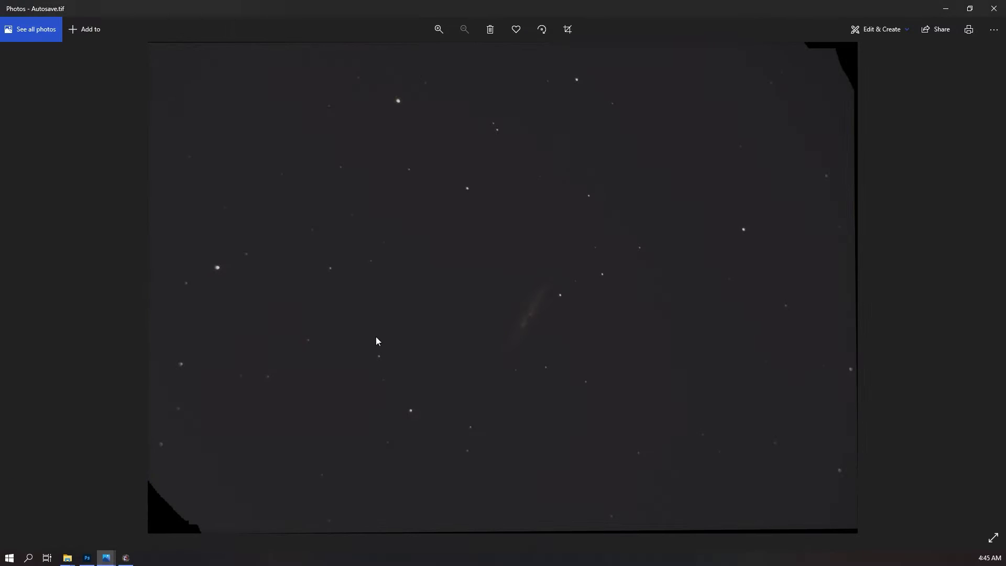
Bring Astro Pixel Processor back in front, showing the stretched M82 stack
{"action": "left_click", "coordinate": [126, 558]}
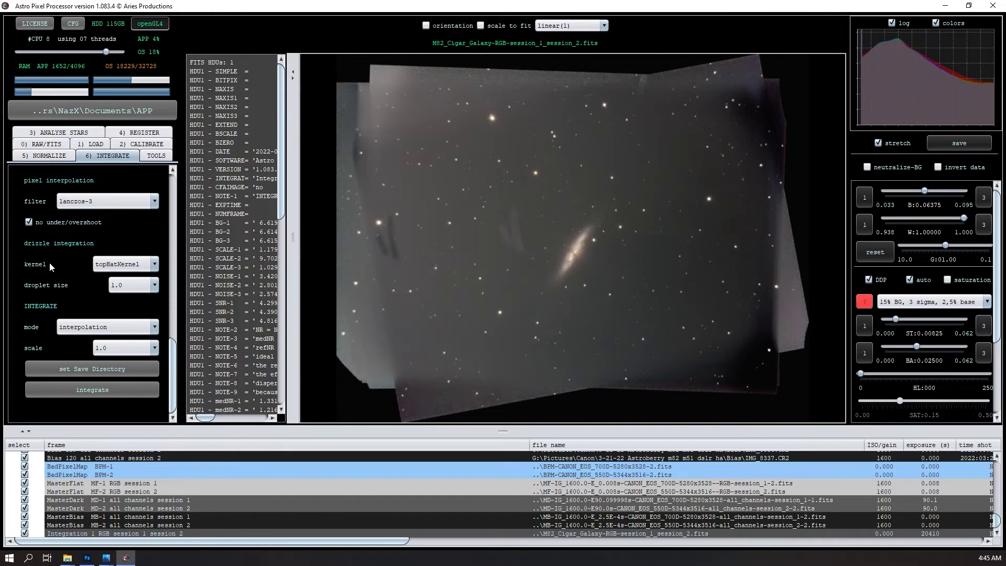
Launch the correct vignetting tool from Tools on the M82 stack
{"action": "left_click", "coordinate": [152, 158]}
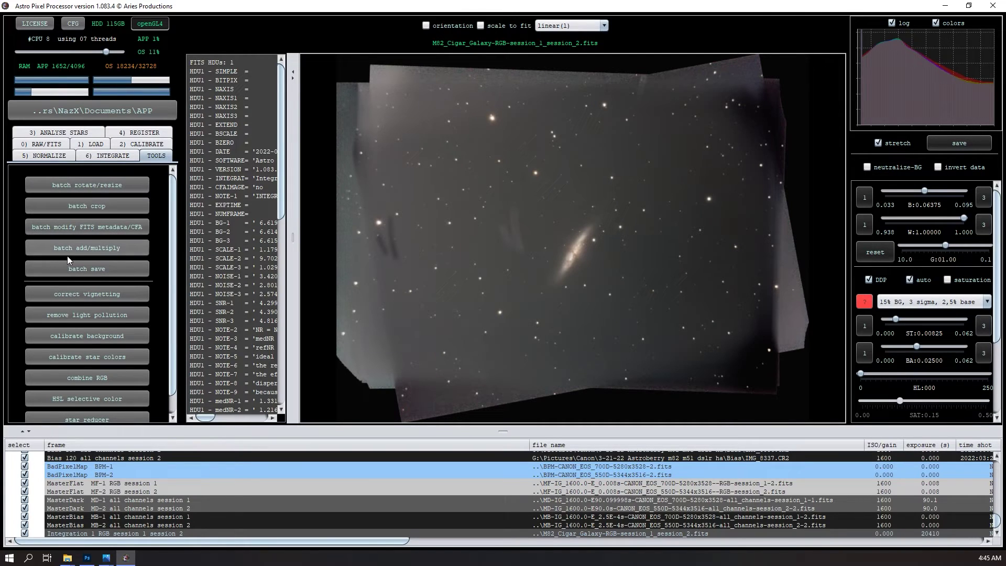
{"action": "left_click", "coordinate": [102, 297]}
Mark empty-sky sample boxes around M82, calculate the vignetting model and save the correction
{"action": "left_click", "coordinate": [681, 281]}
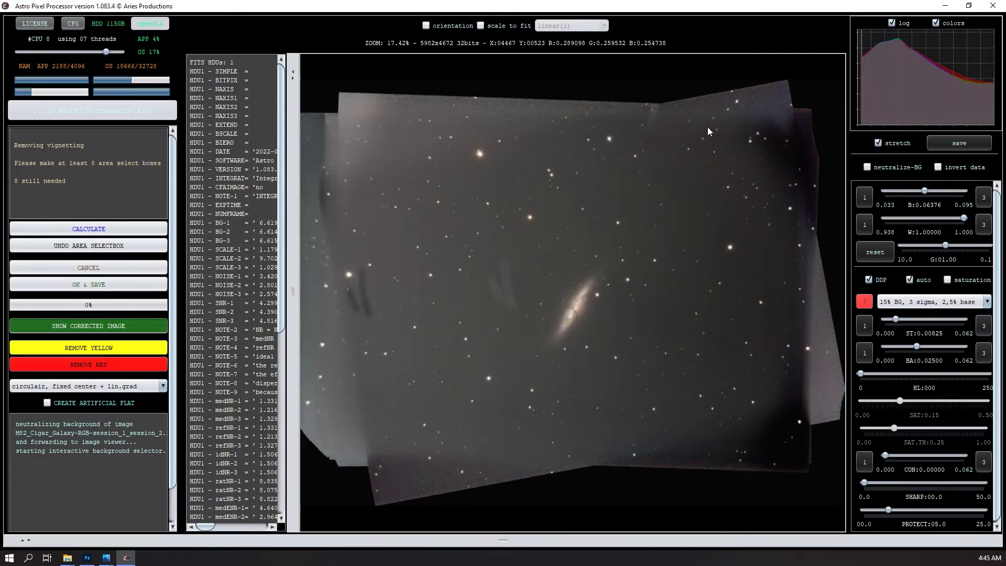
{"action": "left_click_drag", "start_coordinate": [707, 127], "coordinate": [779, 183]}
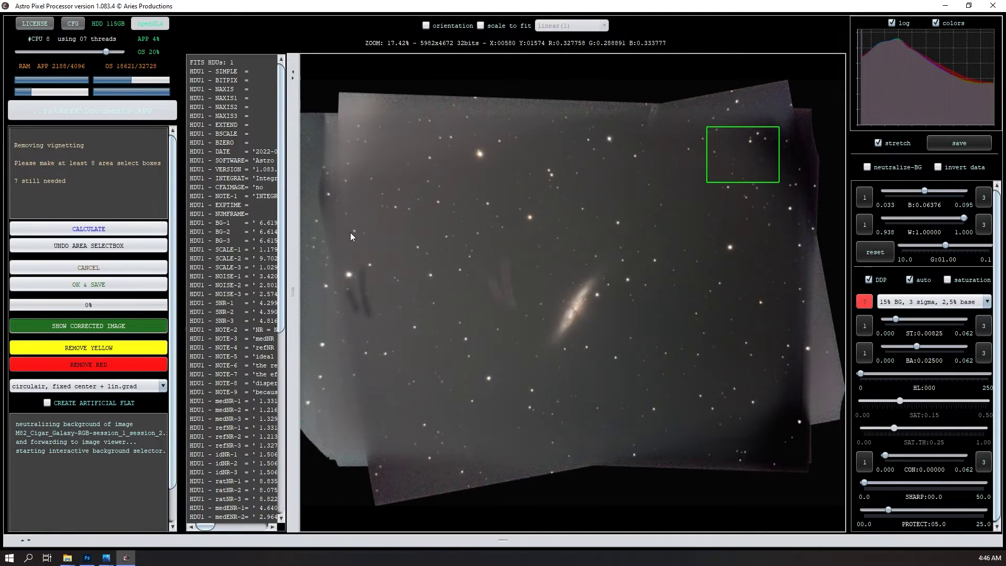
{"action": "left_click_drag", "start_coordinate": [341, 254], "coordinate": [390, 325]}
{"action": "left_click_drag", "start_coordinate": [436, 230], "coordinate": [522, 314]}
{"action": "left_click_drag", "start_coordinate": [711, 372], "coordinate": [799, 443]}
{"action": "left_click_drag", "start_coordinate": [380, 389], "coordinate": [487, 466]}
{"action": "left_click_drag", "start_coordinate": [399, 130], "coordinate": [490, 182]}
{"action": "left_click_drag", "start_coordinate": [597, 151], "coordinate": [674, 201]}
{"action": "mouse_move", "coordinate": [714, 242]}
{"action": "left_mouse_down"}
{"action": "mouse_move", "coordinate": [772, 275]}
{"action": "mouse_move", "coordinate": [768, 335]}
{"action": "left_mouse_up"}
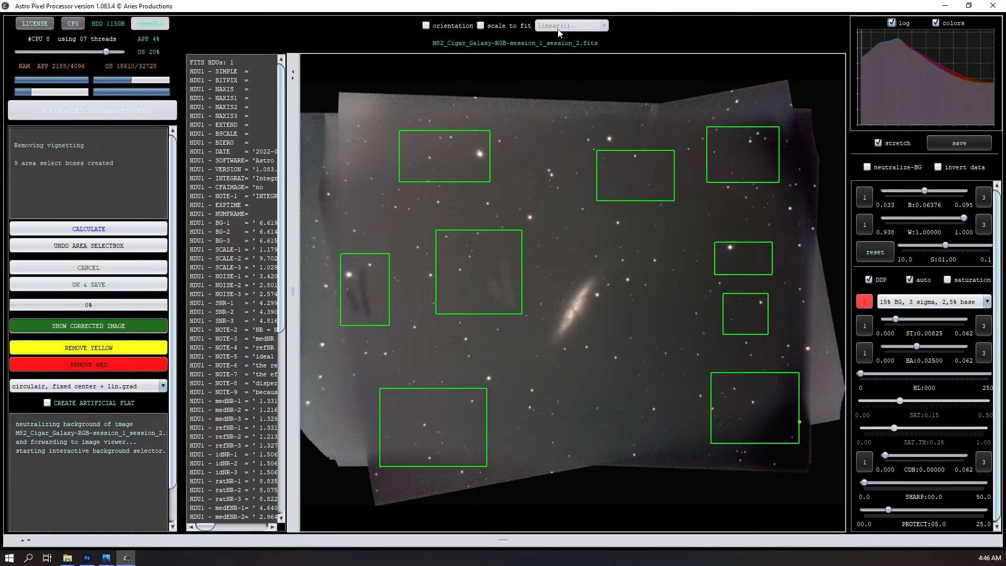
{"action": "left_click", "coordinate": [98, 222]}
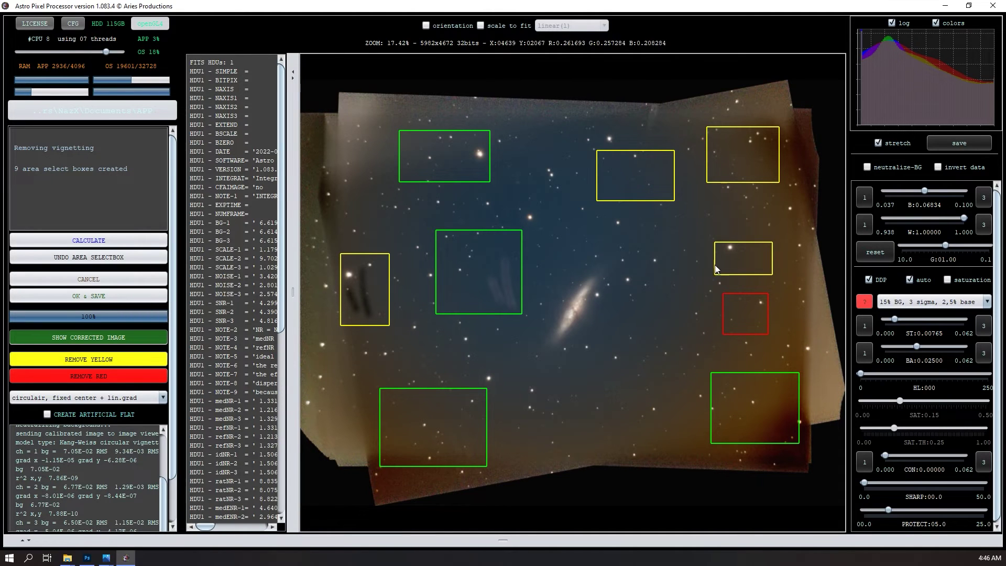
{"action": "left_click", "coordinate": [118, 297]}
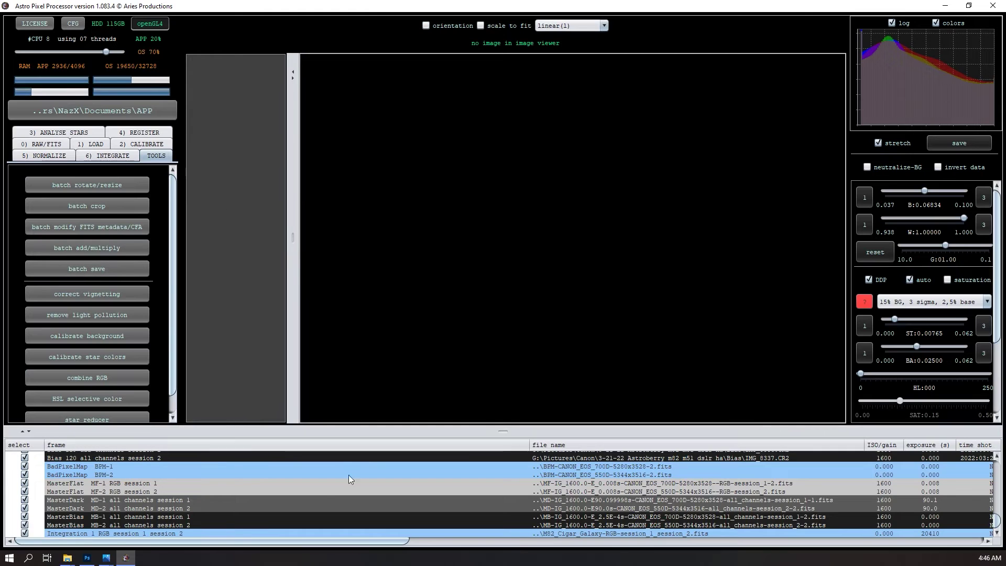
Reload the Integration 1 RGB stack and launch light pollution removal on it
{"action": "left_click", "coordinate": [115, 534]}
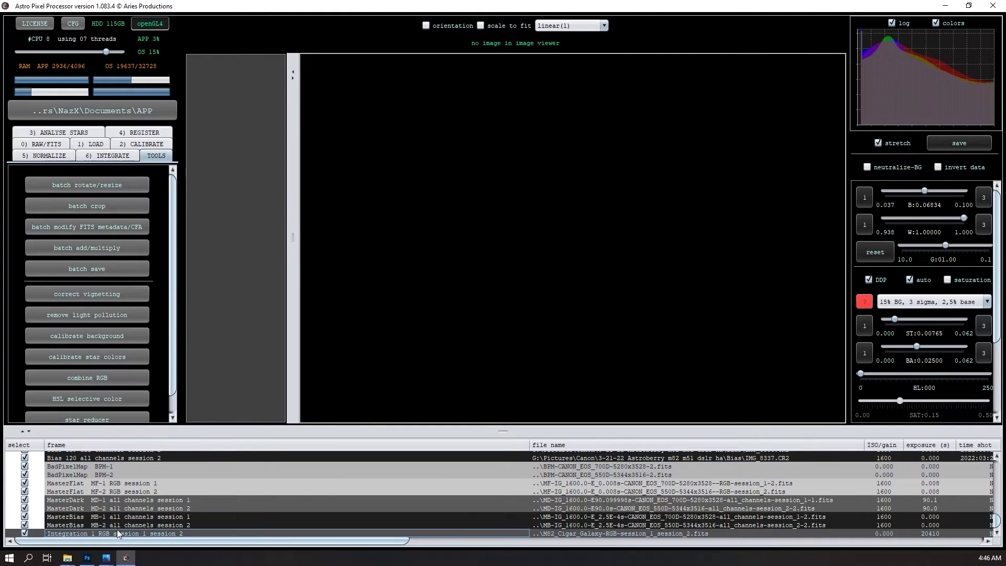
{"action": "double_click", "coordinate": [442, 536]}
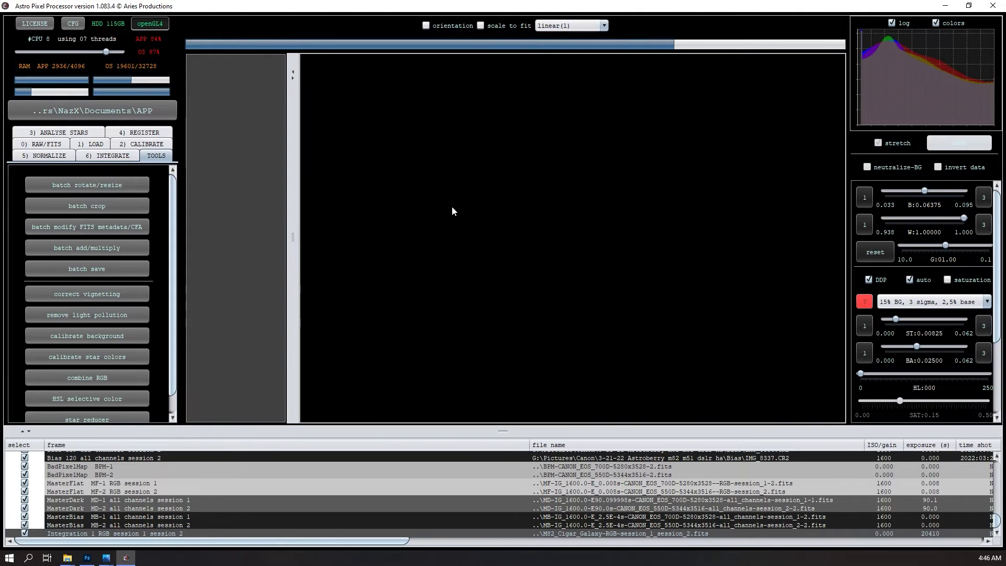
{"action": "scroll", "coordinate": [108, 262], "scroll_direction": "down", "scroll_amount": 1}
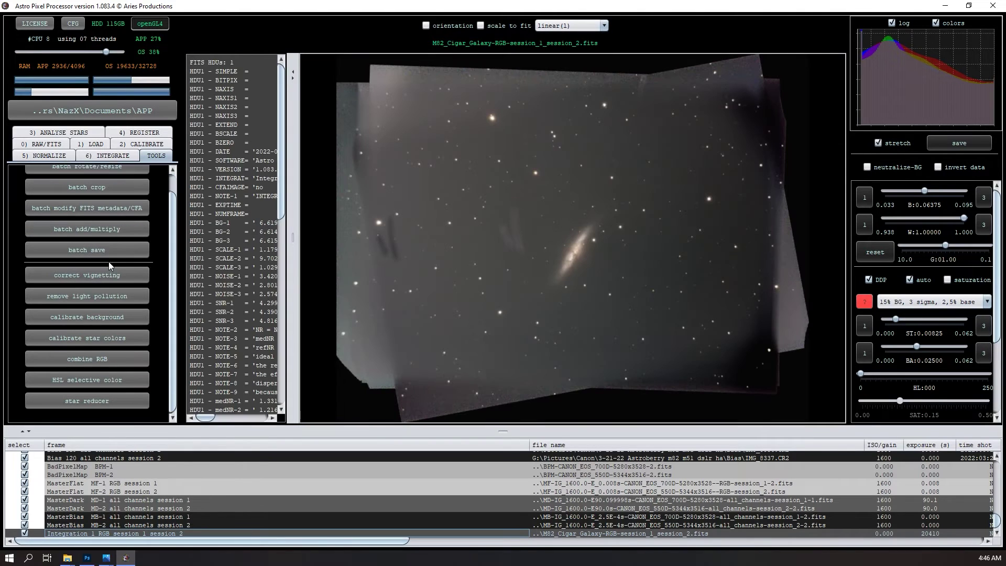
{"action": "left_click", "coordinate": [104, 296]}
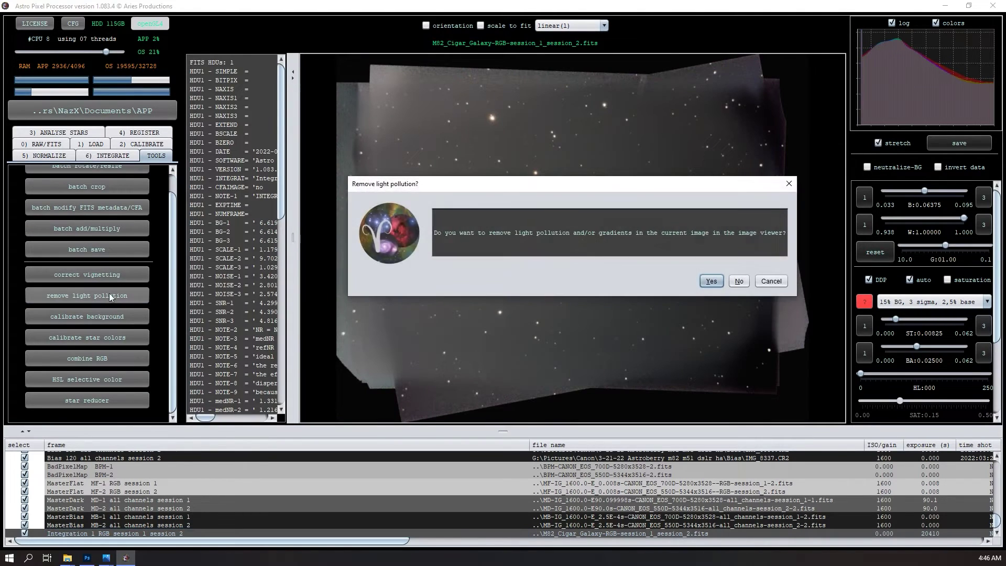
{"action": "left_click", "coordinate": [713, 281]}
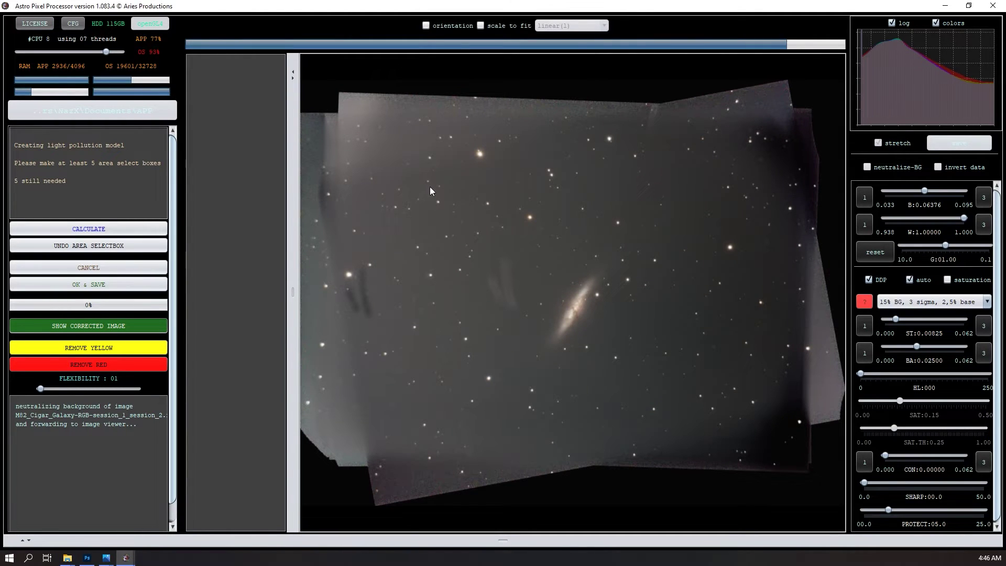
Mark six background sample boxes around the galaxy for the gradient model
{"action": "left_click_drag", "start_coordinate": [421, 208], "coordinate": [500, 242]}
{"action": "left_click_drag", "start_coordinate": [602, 173], "coordinate": [691, 230]}
{"action": "left_click_drag", "start_coordinate": [723, 273], "coordinate": [789, 383]}
{"action": "left_click_drag", "start_coordinate": [473, 383], "coordinate": [700, 440]}
{"action": "left_click_drag", "start_coordinate": [402, 301], "coordinate": [498, 362]}
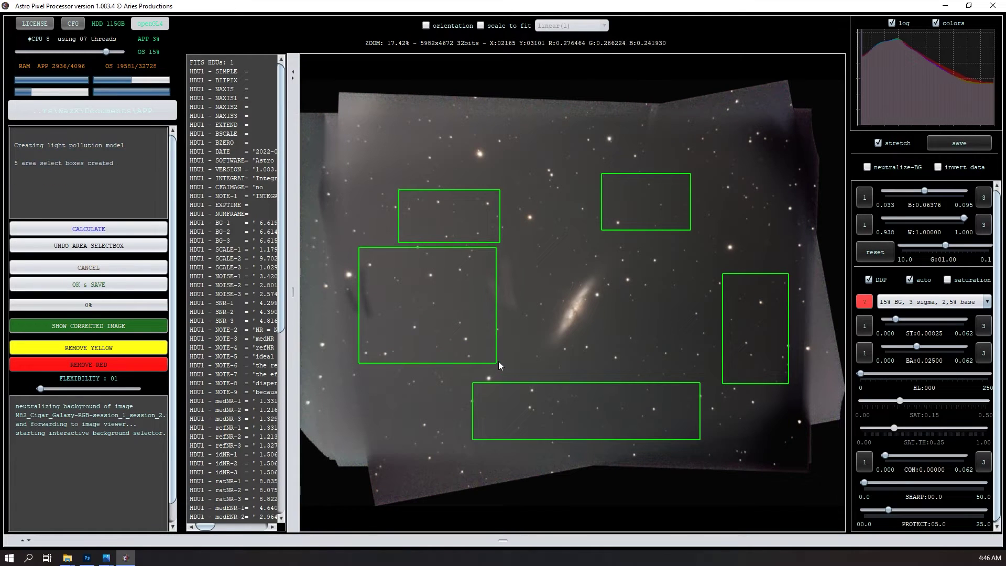
{"action": "left_click_drag", "start_coordinate": [519, 169], "coordinate": [576, 234]}
Calculate the light-pollution model, replace yellow-flagged sample boxes, recalculate and proceed to save
{"action": "left_click", "coordinate": [90, 229]}
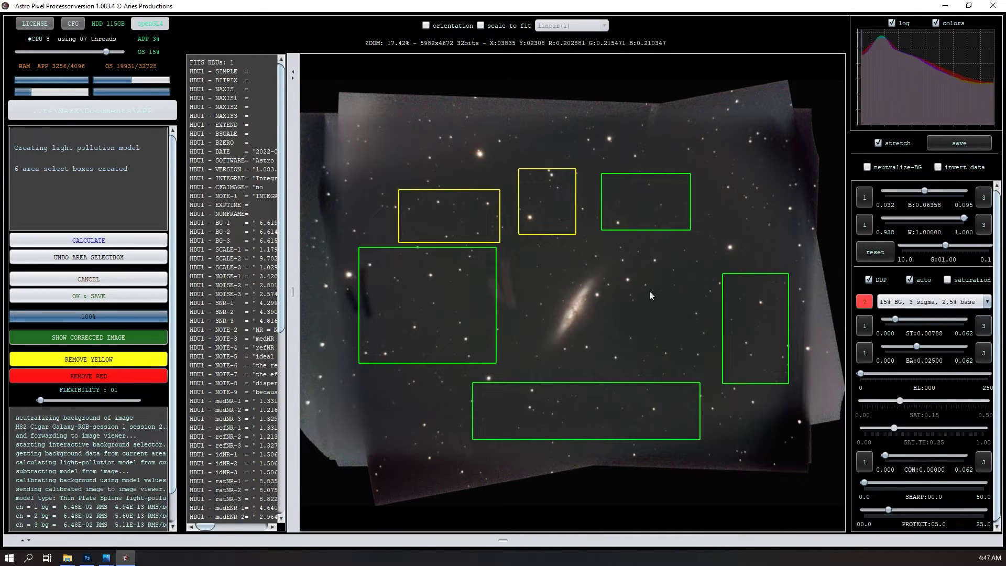
{"action": "left_click", "coordinate": [649, 317]}
{"action": "left_click_drag", "start_coordinate": [698, 360], "coordinate": [705, 366]}
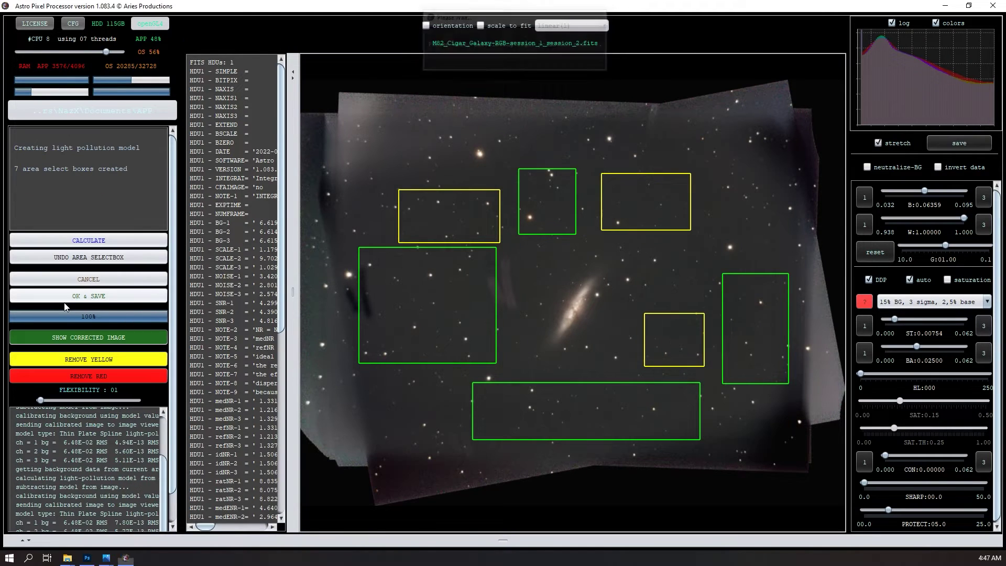
{"action": "left_click", "coordinate": [60, 362]}
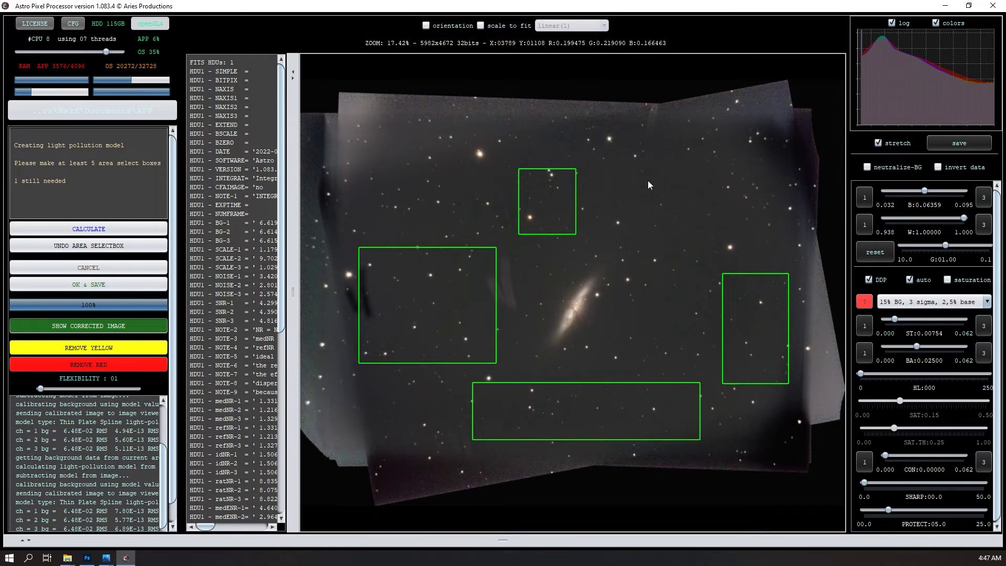
{"action": "left_click_drag", "start_coordinate": [630, 170], "coordinate": [780, 257]}
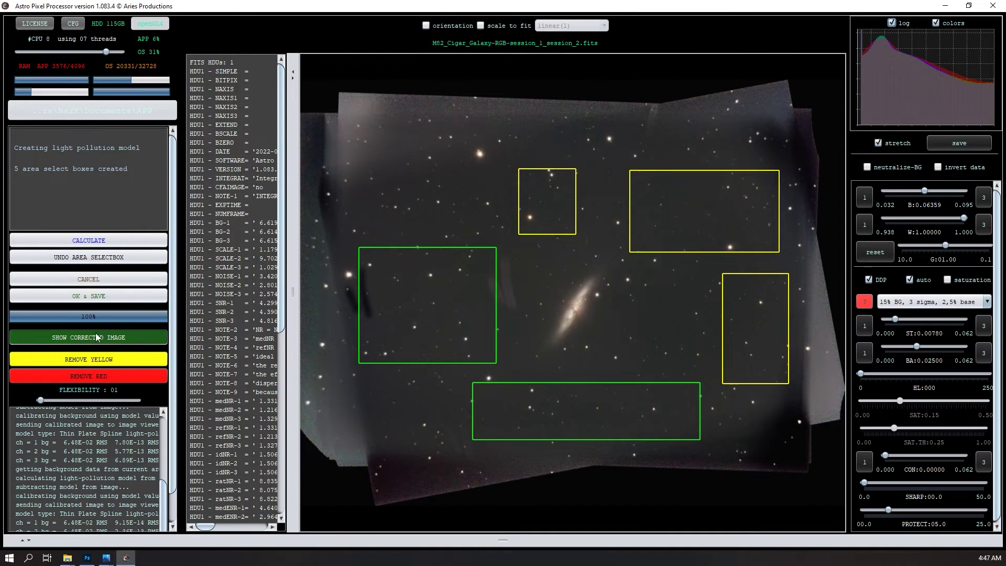
{"action": "left_click", "coordinate": [99, 297]}
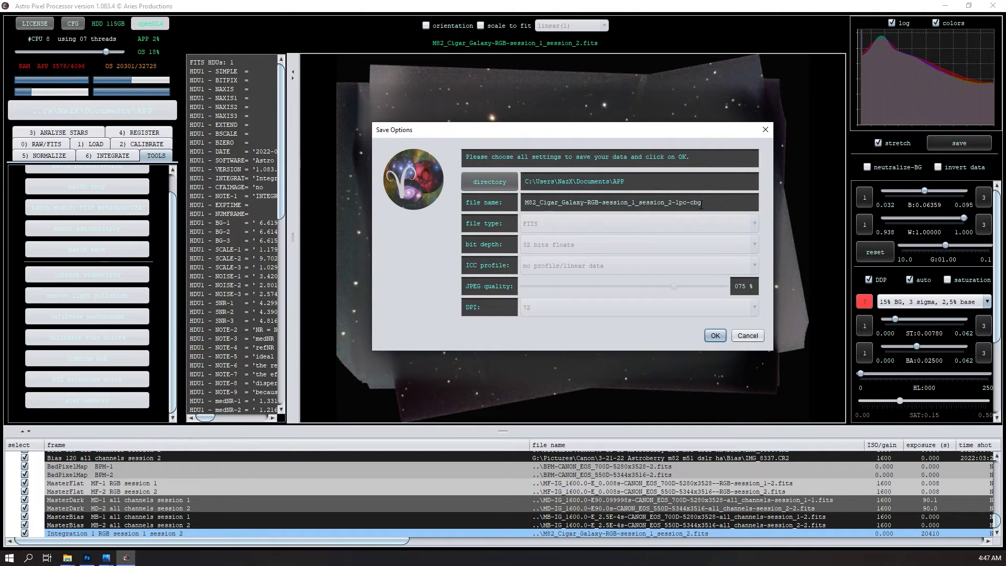
{"action": "left_click", "coordinate": [721, 338]}
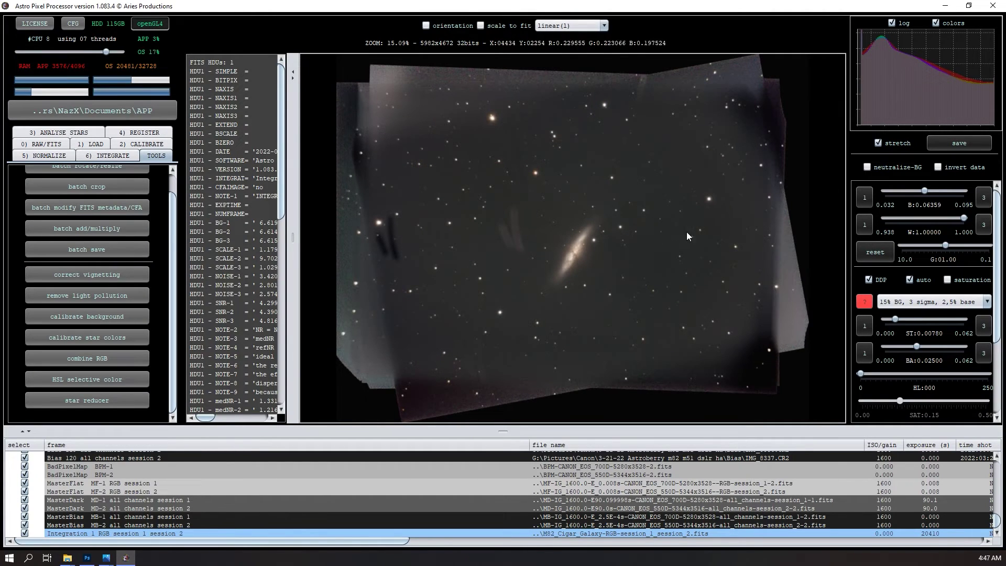
{"action": "scroll", "coordinate": [580, 250], "scroll_direction": "up", "scroll_amount": 5}
{"action": "scroll", "coordinate": [598, 264], "scroll_direction": "down", "scroll_amount": 3}
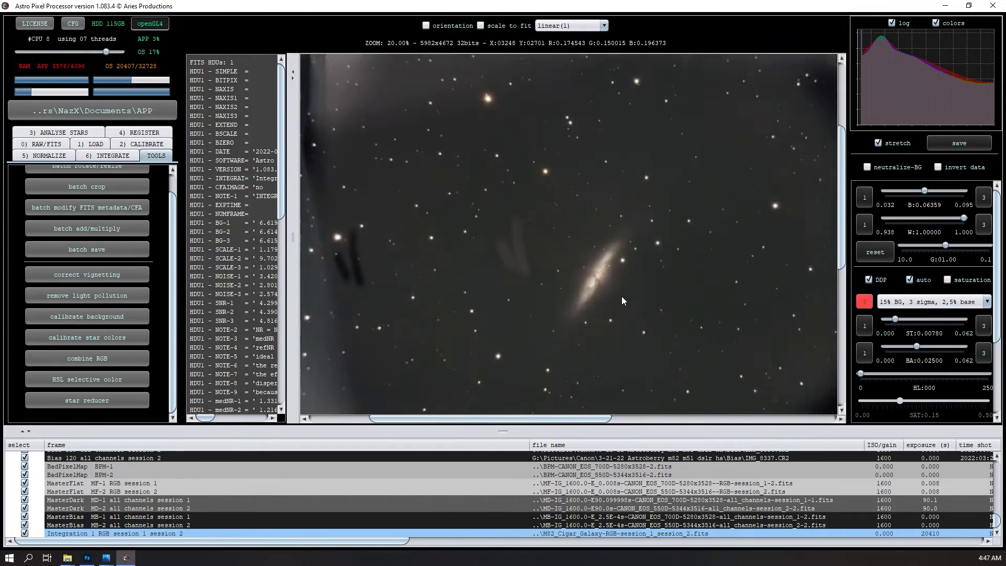
{"action": "scroll", "coordinate": [622, 296], "scroll_direction": "down", "scroll_amount": 2}
{"action": "scroll", "coordinate": [608, 295], "scroll_direction": "up", "scroll_amount": 2}
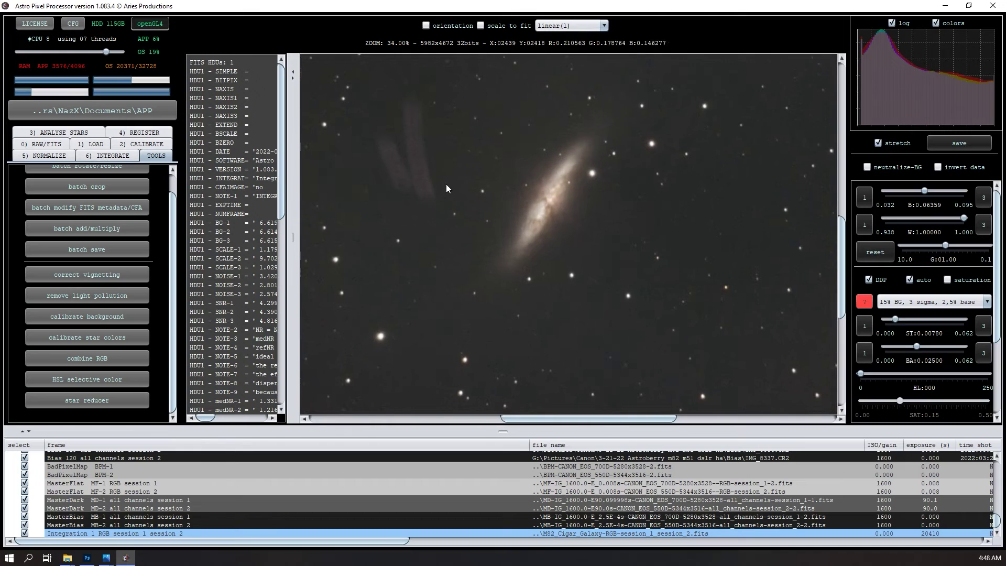
{"action": "scroll", "coordinate": [449, 183], "scroll_direction": "down", "scroll_amount": 2}
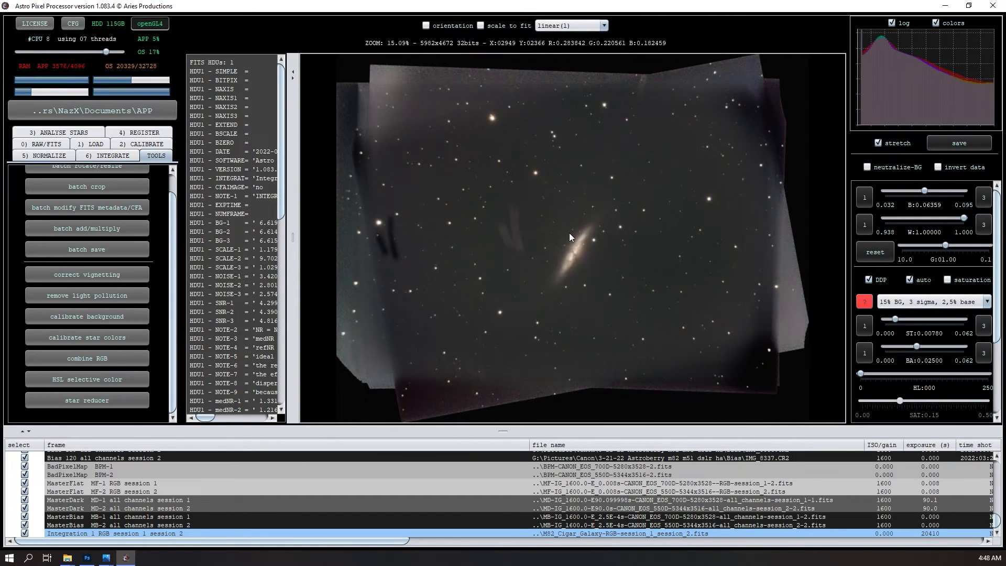
Launch background calibration, confirm both prompts, and mark five empty-sky sample boxes
{"action": "left_click", "coordinate": [90, 316]}
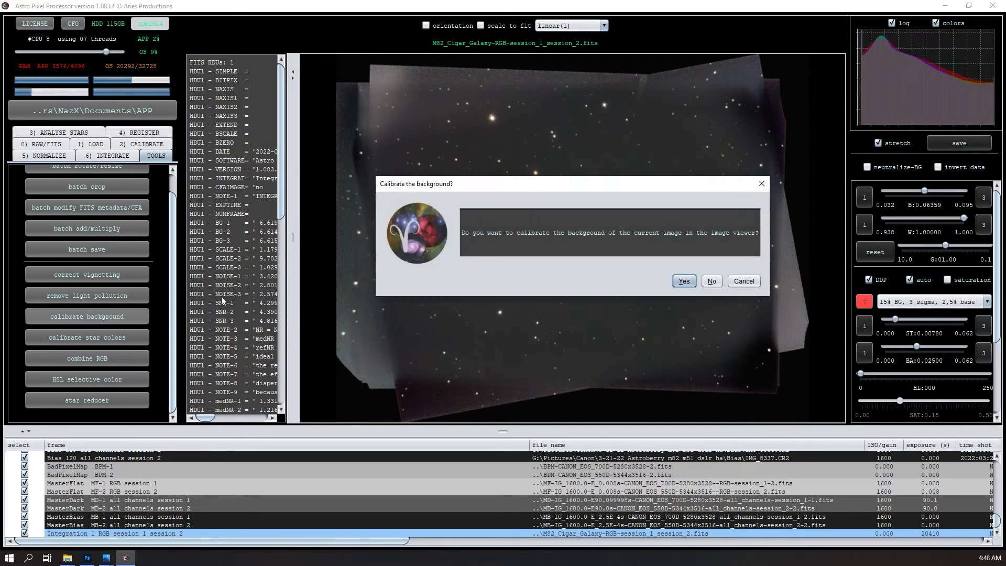
{"action": "left_click", "coordinate": [684, 281]}
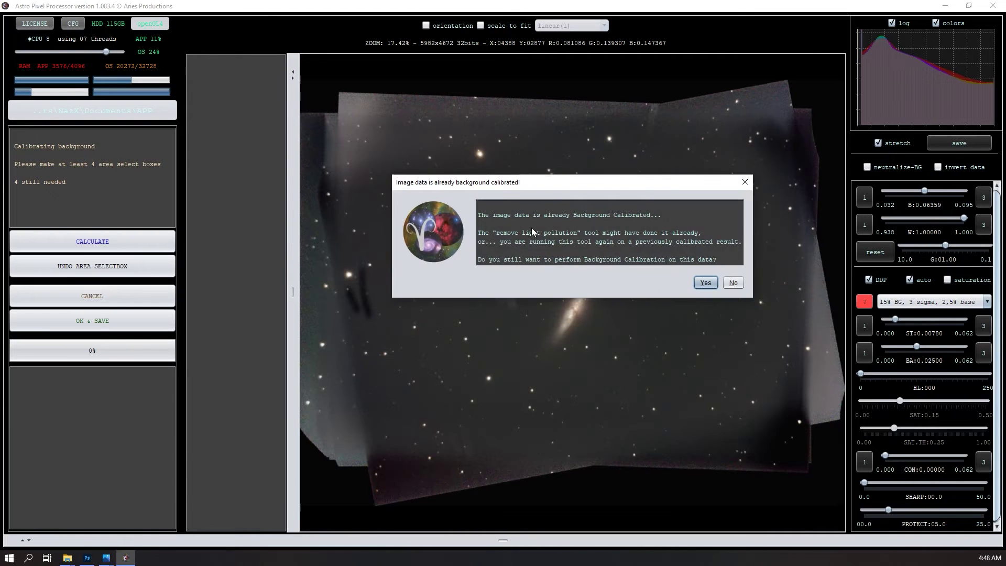
{"action": "left_click", "coordinate": [702, 283]}
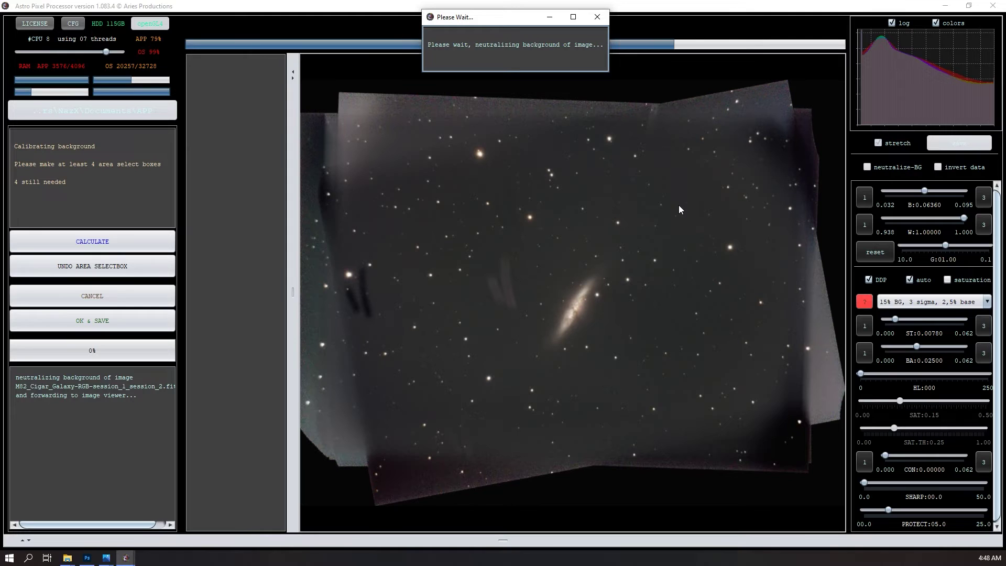
{"action": "left_click_drag", "start_coordinate": [665, 199], "coordinate": [763, 304]}
{"action": "left_click_drag", "start_coordinate": [447, 182], "coordinate": [615, 243]}
{"action": "left_click_drag", "start_coordinate": [418, 298], "coordinate": [502, 384]}
{"action": "left_click_drag", "start_coordinate": [555, 363], "coordinate": [745, 420]}
{"action": "left_click_drag", "start_coordinate": [621, 149], "coordinate": [733, 188]}
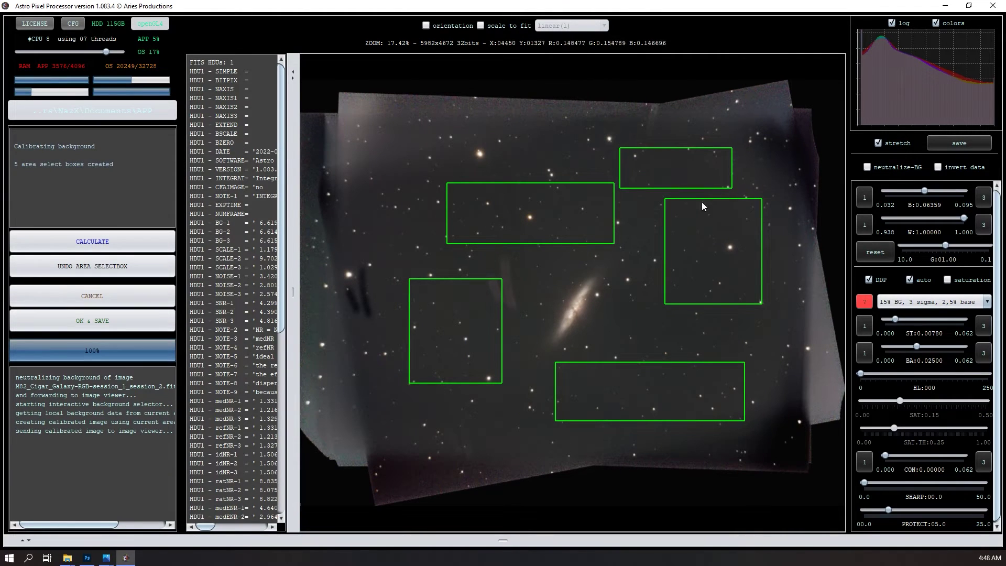
Calculate the background calibration and save it as the cbg file
{"action": "left_click", "coordinate": [87, 247]}
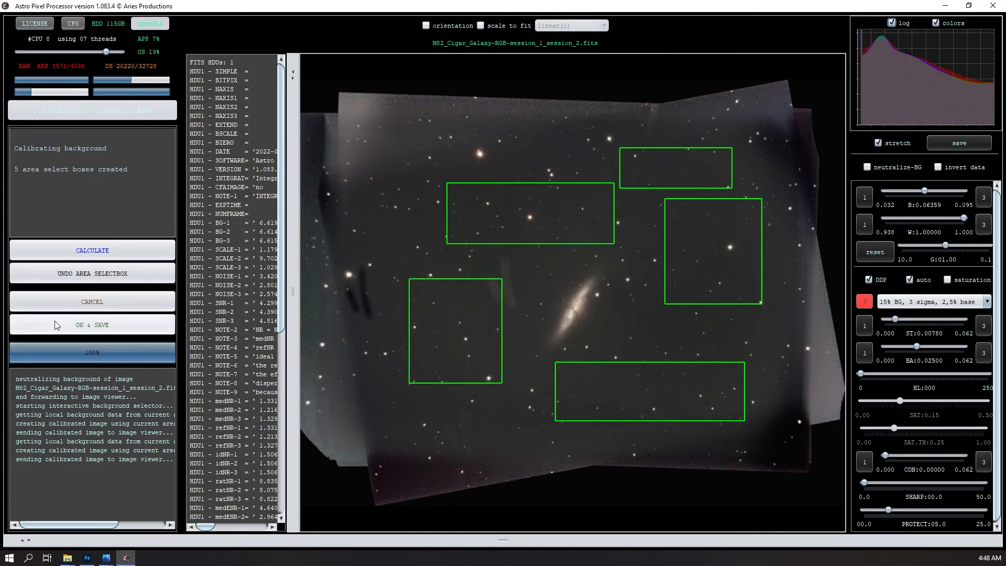
{"action": "left_click", "coordinate": [93, 325]}
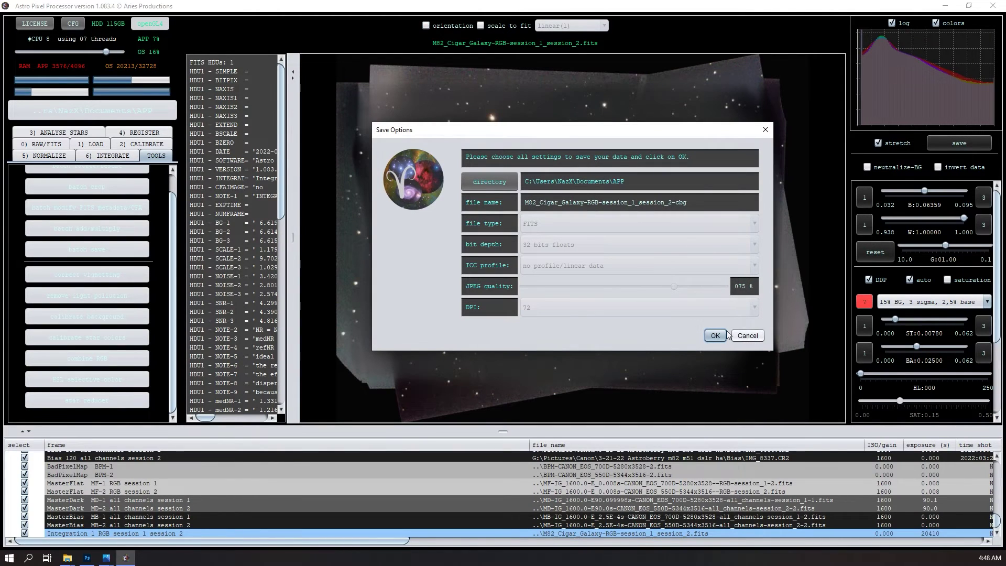
{"action": "left_click", "coordinate": [715, 335]}
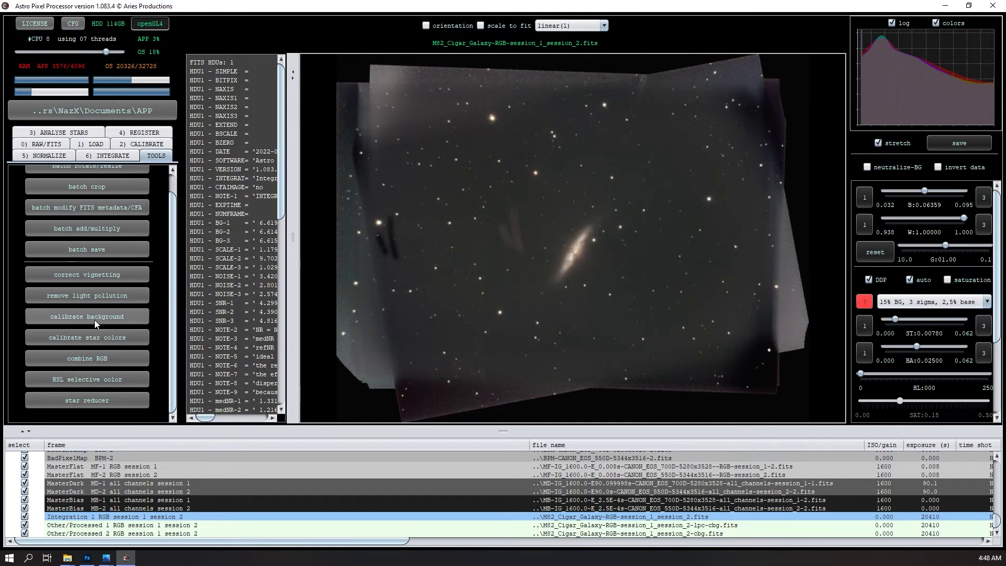
Start star colour calibration and calculate it from an empty-sky area right of the galaxy
{"action": "left_click", "coordinate": [89, 341]}
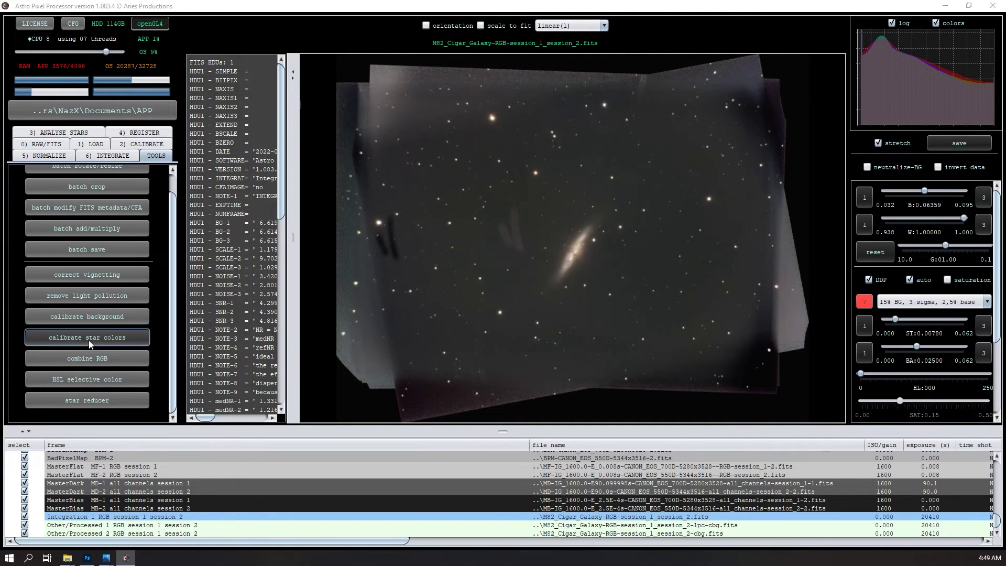
{"action": "left_click", "coordinate": [686, 281]}
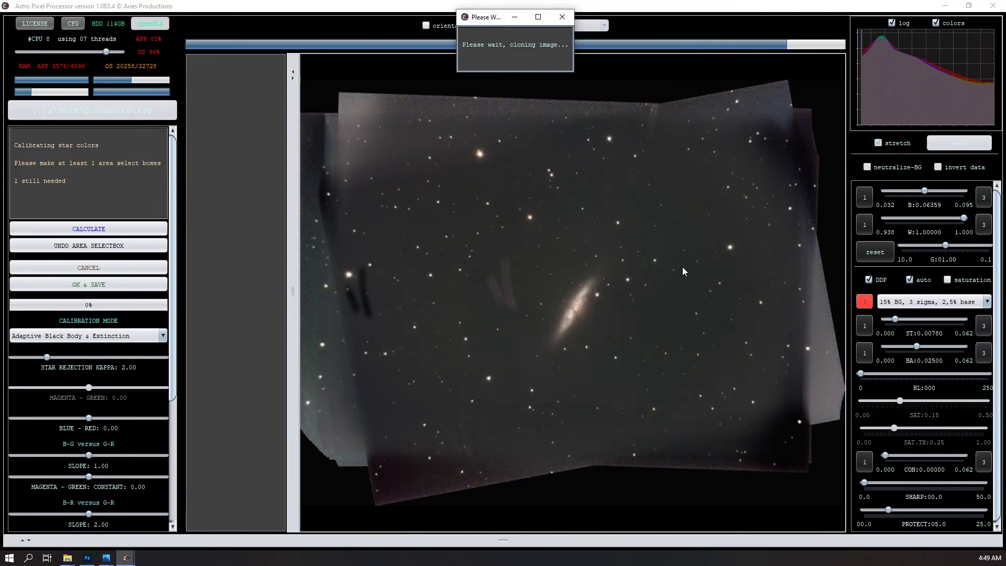
{"action": "mouse_move", "coordinate": [684, 247]}
{"action": "left_mouse_down"}
{"action": "mouse_move", "coordinate": [720, 354]}
{"action": "mouse_move", "coordinate": [773, 413]}
{"action": "left_mouse_up"}
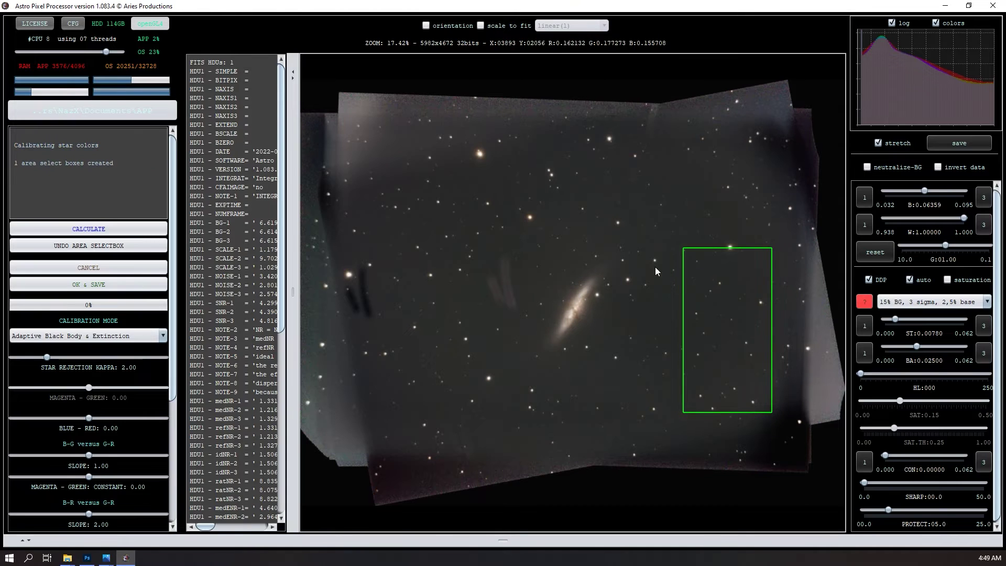
{"action": "left_click", "coordinate": [116, 233]}
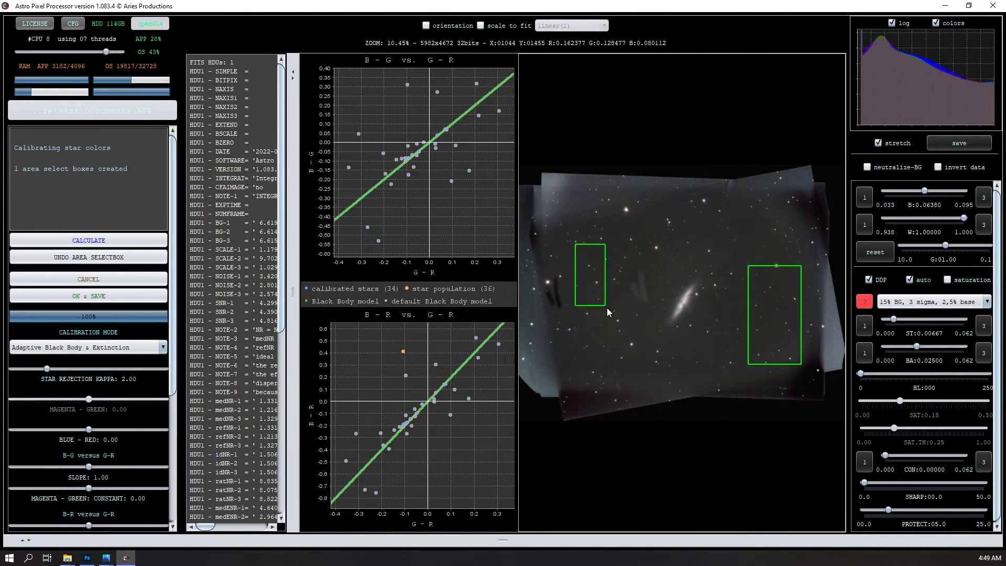
Add a second sky area left of the galaxy and recalculate, fitting 87 stars
{"action": "left_click_drag", "start_coordinate": [610, 312], "coordinate": [643, 363]}
{"action": "left_click", "coordinate": [88, 230]}
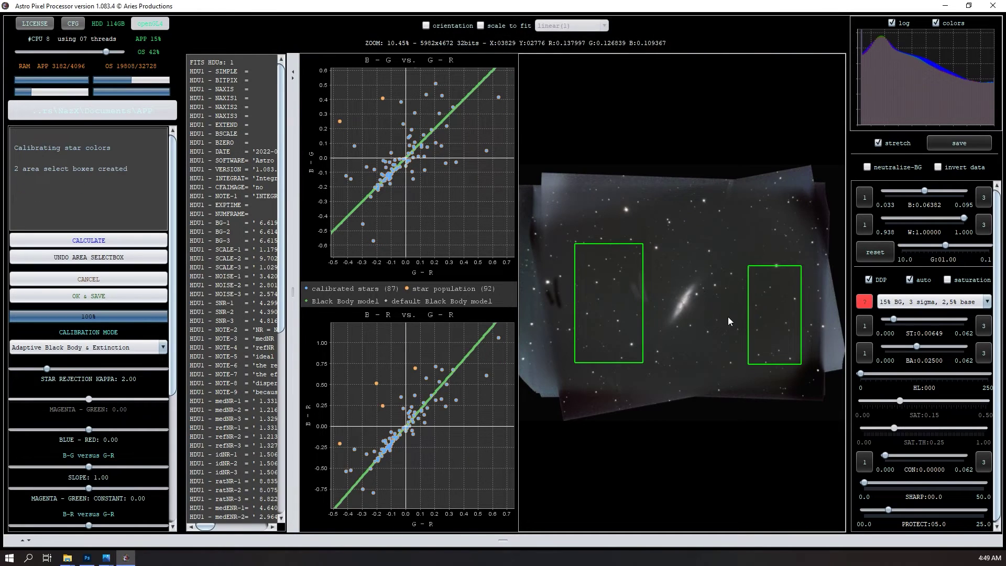
{"action": "scroll", "coordinate": [698, 320], "scroll_direction": "up", "scroll_amount": 3}
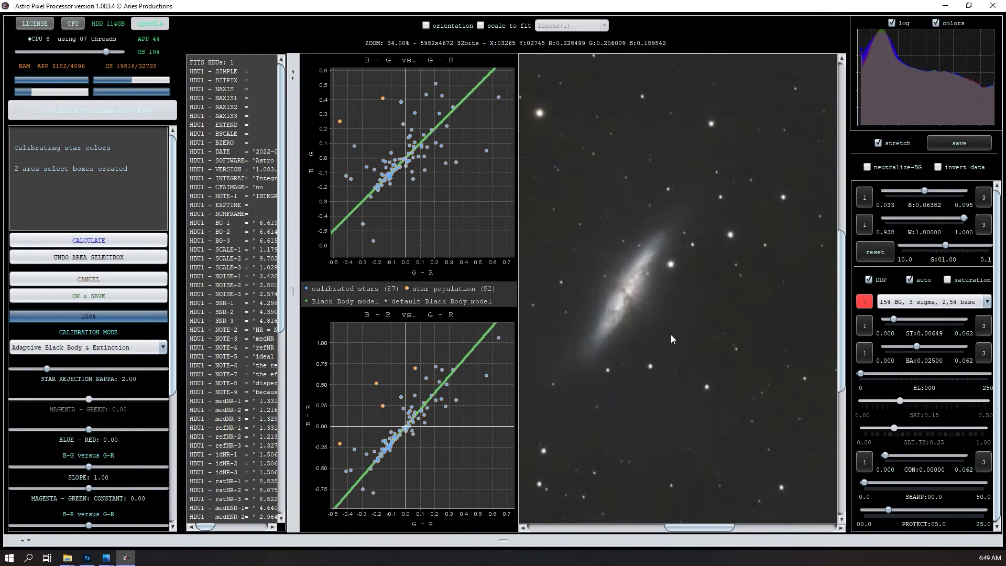
{"action": "scroll", "coordinate": [671, 335], "scroll_direction": "down", "scroll_amount": 2}
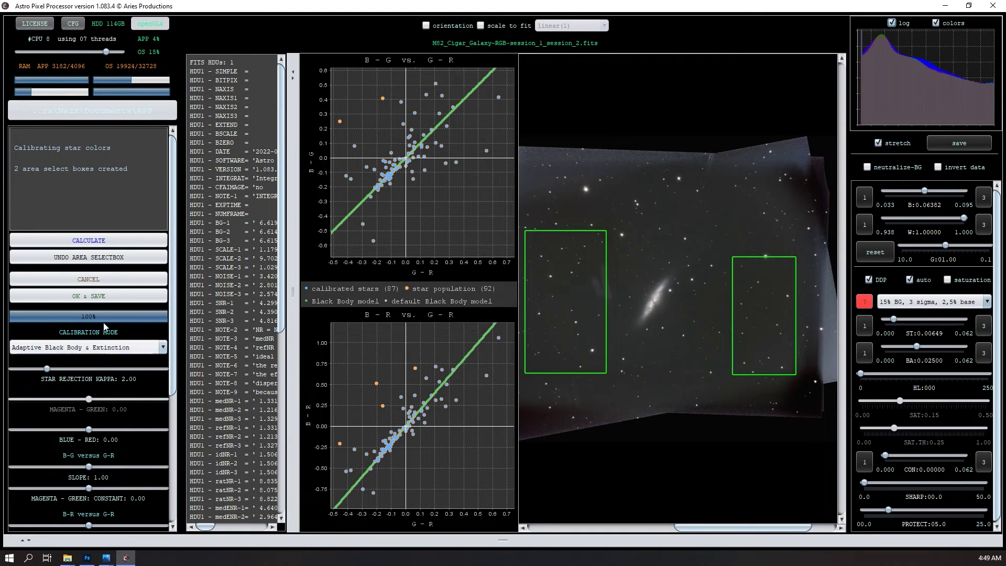
Save the calibrated stack as M82_Cigar_Galaxy-RGB-session_1_session_2-csc.fits and inspect the galaxy
{"action": "left_click", "coordinate": [90, 296]}
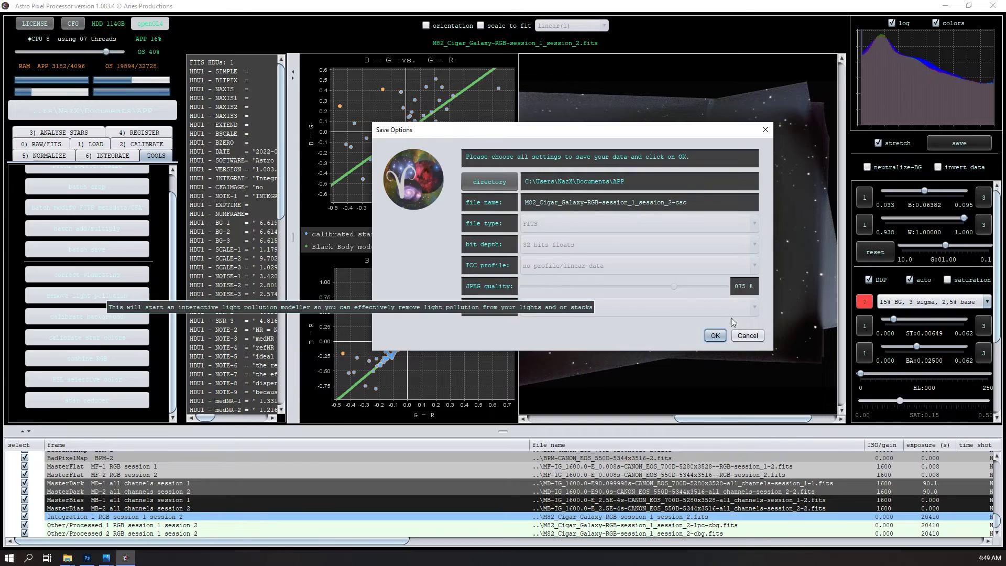
{"action": "left_click", "coordinate": [715, 336]}
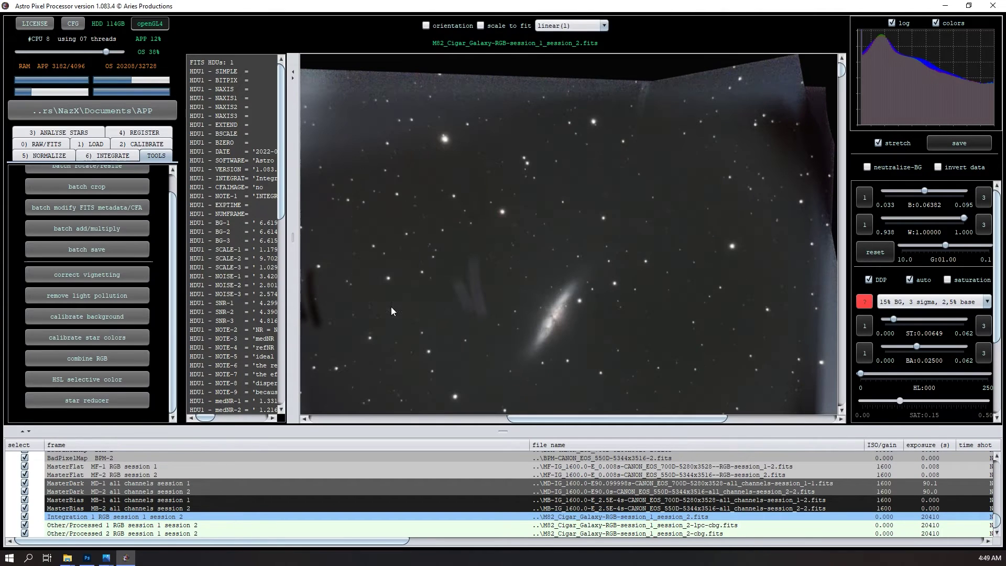
{"action": "scroll", "coordinate": [666, 291], "scroll_direction": "down", "scroll_amount": 2}
{"action": "scroll", "coordinate": [555, 304], "scroll_direction": "up", "scroll_amount": 3}
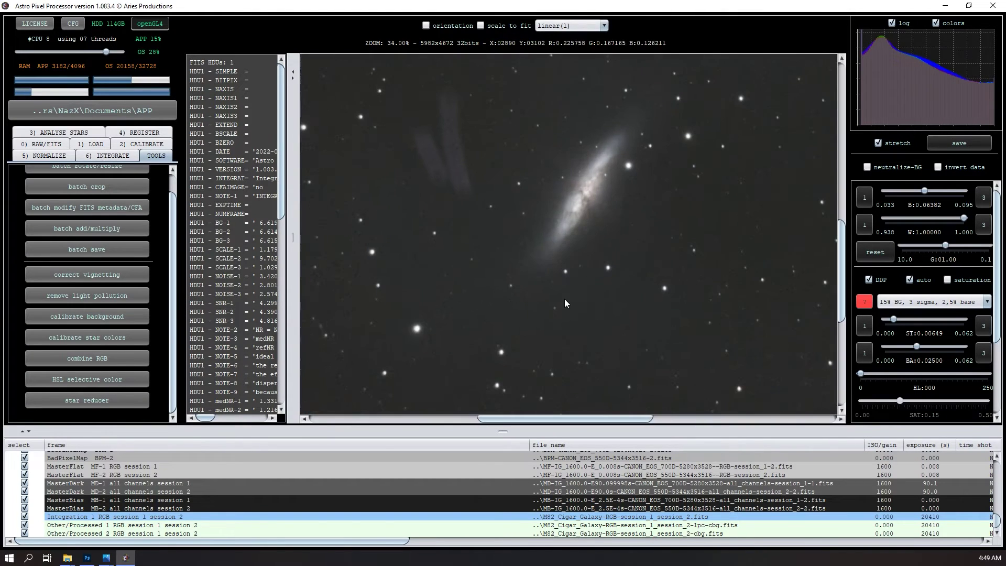
{"action": "scroll", "coordinate": [602, 282], "scroll_direction": "up", "scroll_amount": 3}
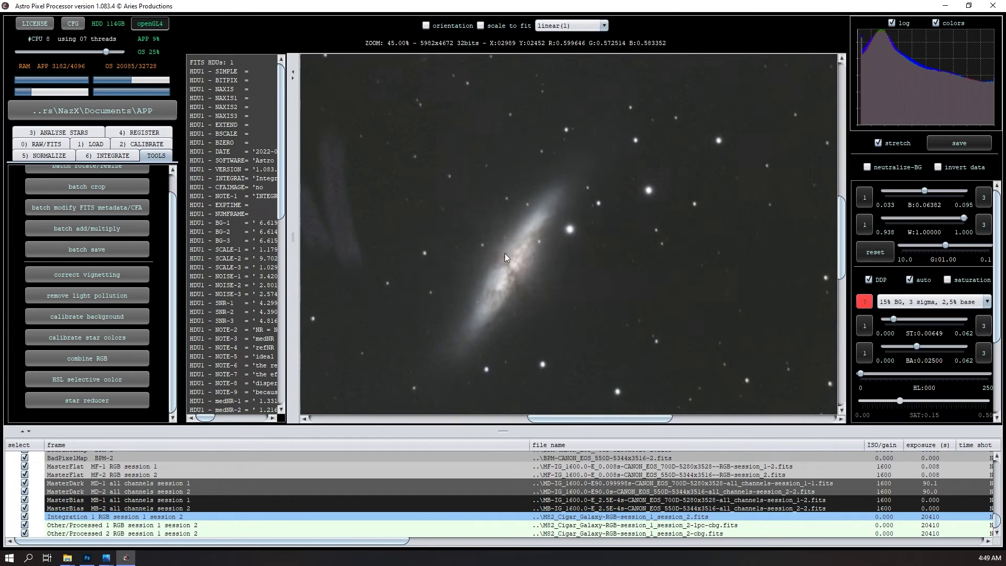
{"action": "scroll", "coordinate": [541, 285], "scroll_direction": "down", "scroll_amount": 4}
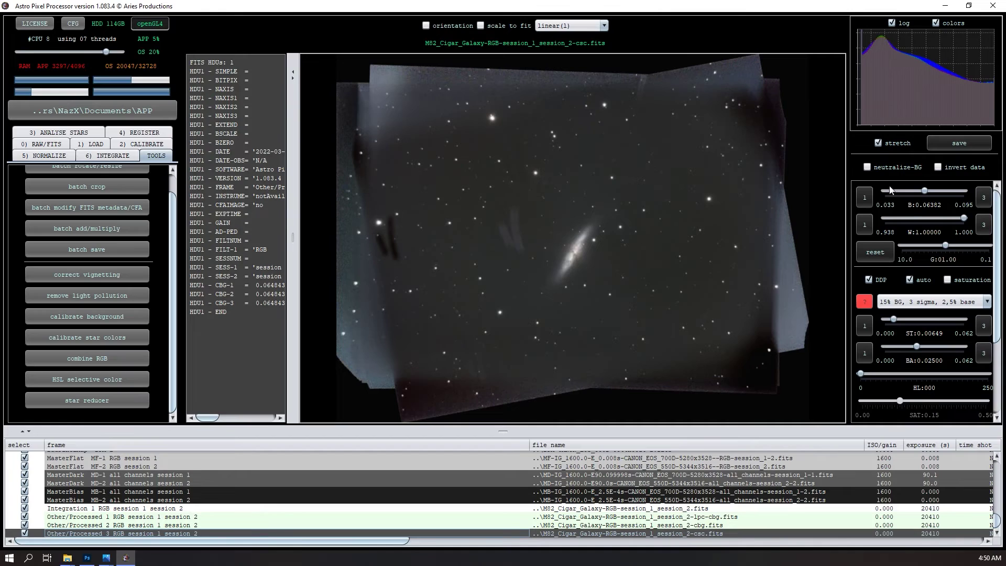
Narrow the black point, stretch and background slider ranges and enable background neutralization
{"action": "left_click", "coordinate": [983, 199]}
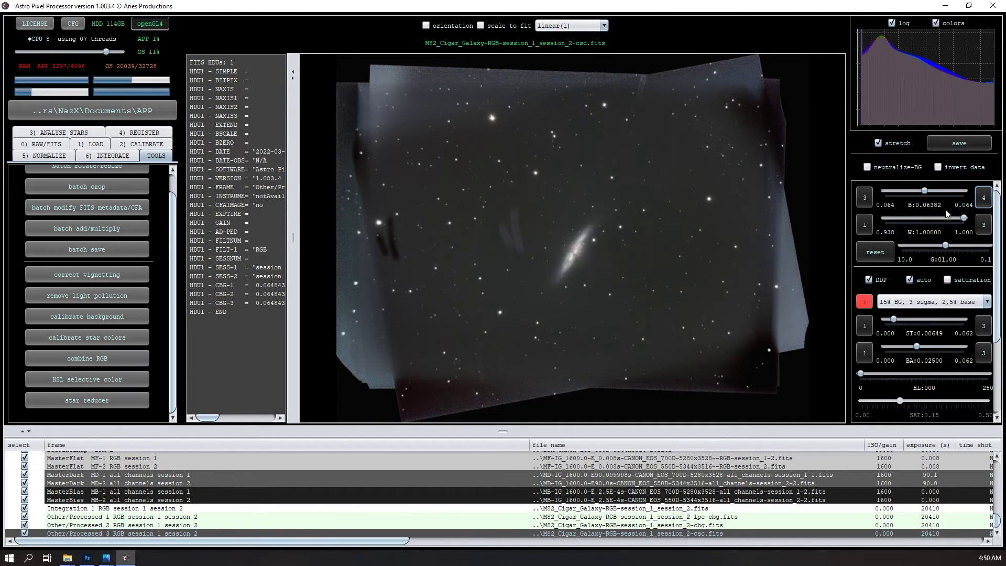
{"action": "left_click", "coordinate": [984, 325]}
{"action": "left_click", "coordinate": [984, 326]}
{"action": "left_click", "coordinate": [984, 353]}
{"action": "left_click", "coordinate": [984, 353]}
{"action": "left_click", "coordinate": [954, 303]}
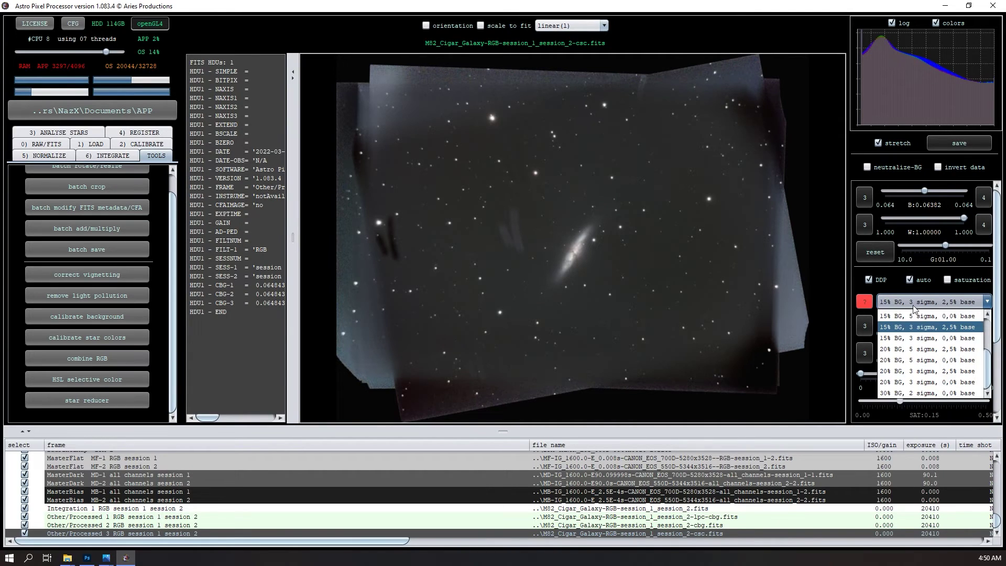
{"action": "left_click", "coordinate": [873, 168]}
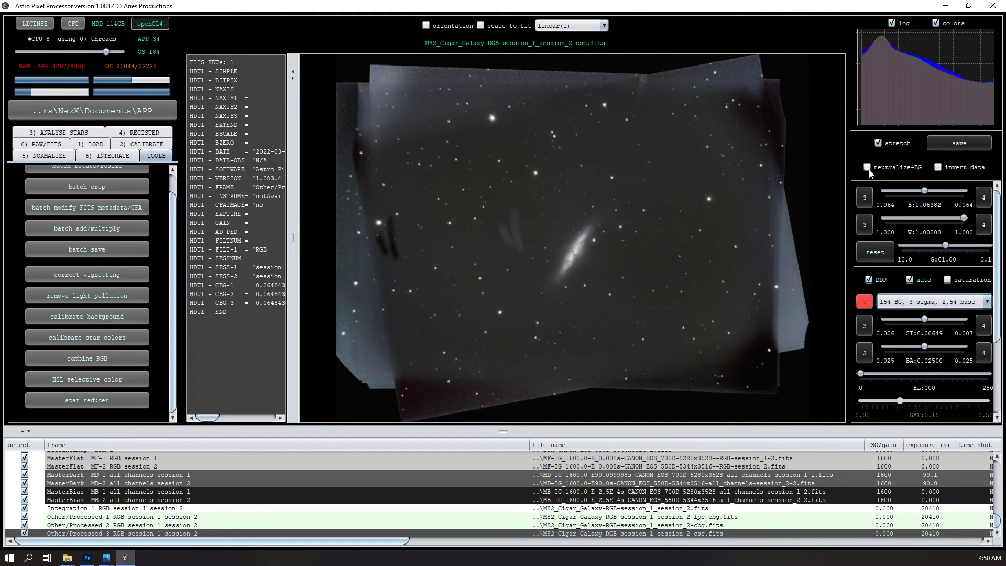
{"action": "left_click", "coordinate": [868, 166]}
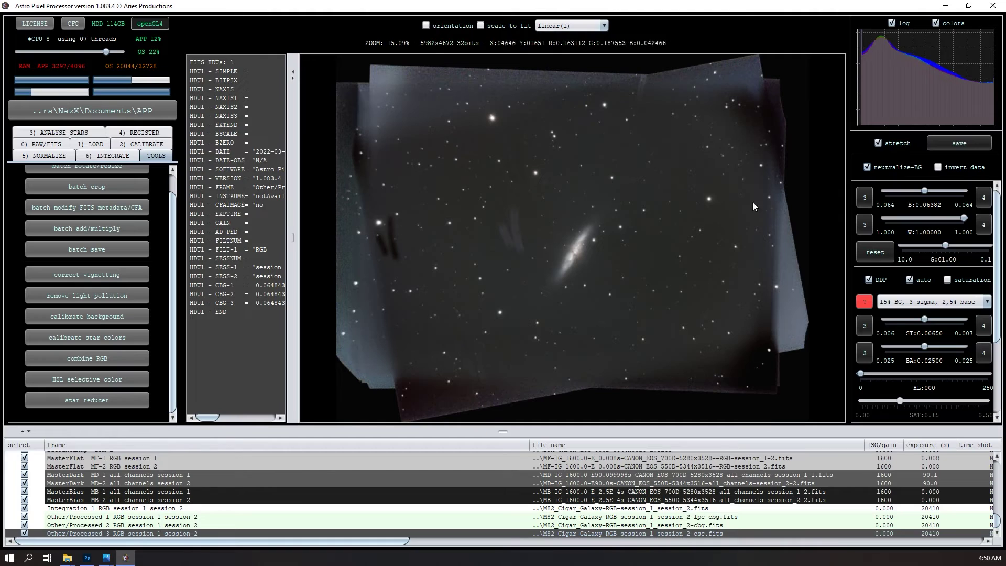
Try the 20% BG and 30% BG stretch presets, then switch to no stretch (data as is)
{"action": "left_click", "coordinate": [909, 303]}
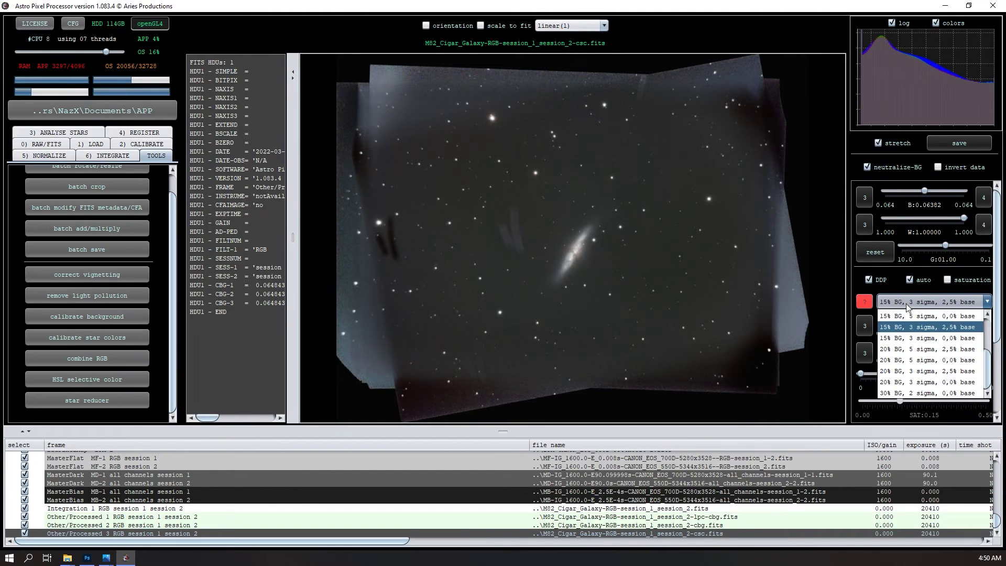
{"action": "left_click", "coordinate": [917, 349]}
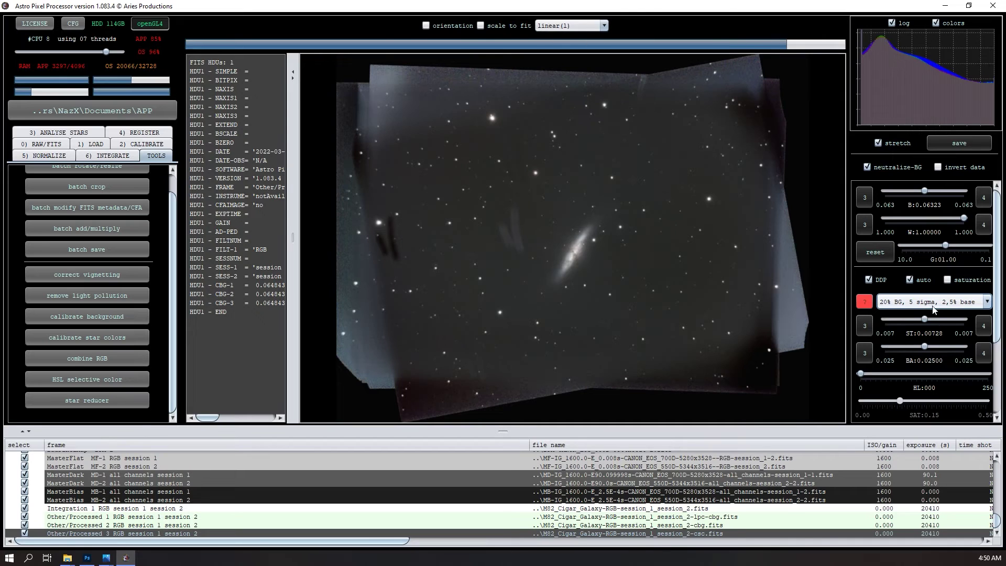
{"action": "left_click", "coordinate": [933, 304]}
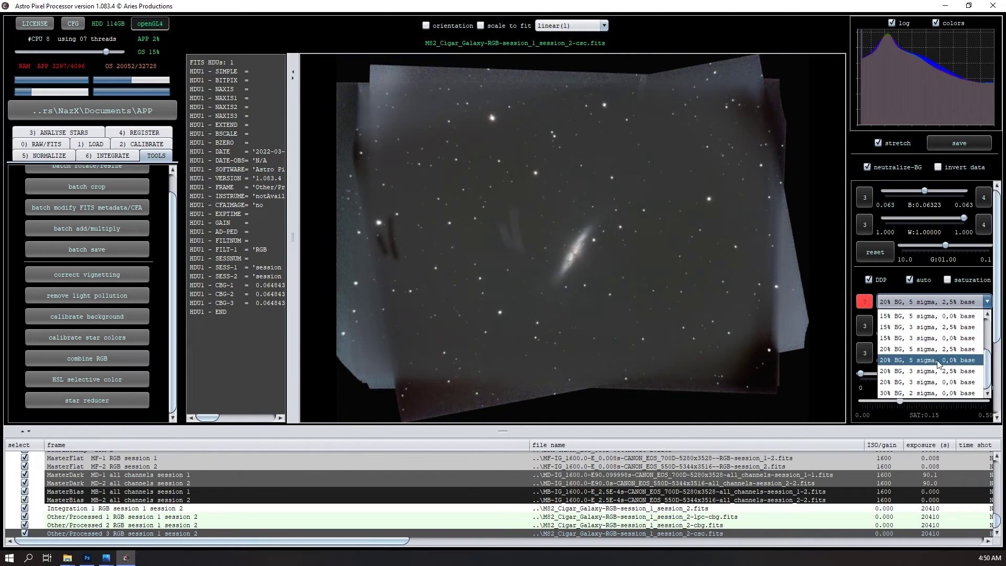
{"action": "left_click", "coordinate": [915, 393]}
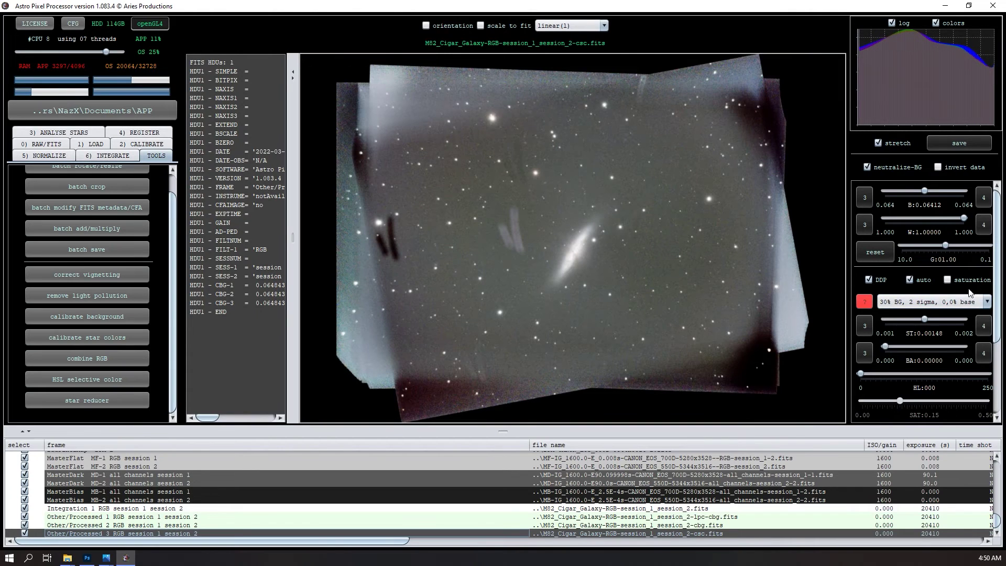
{"action": "left_click", "coordinate": [972, 301]}
{"action": "scroll", "coordinate": [939, 321], "scroll_direction": "up", "scroll_amount": 3}
{"action": "left_click", "coordinate": [938, 316]}
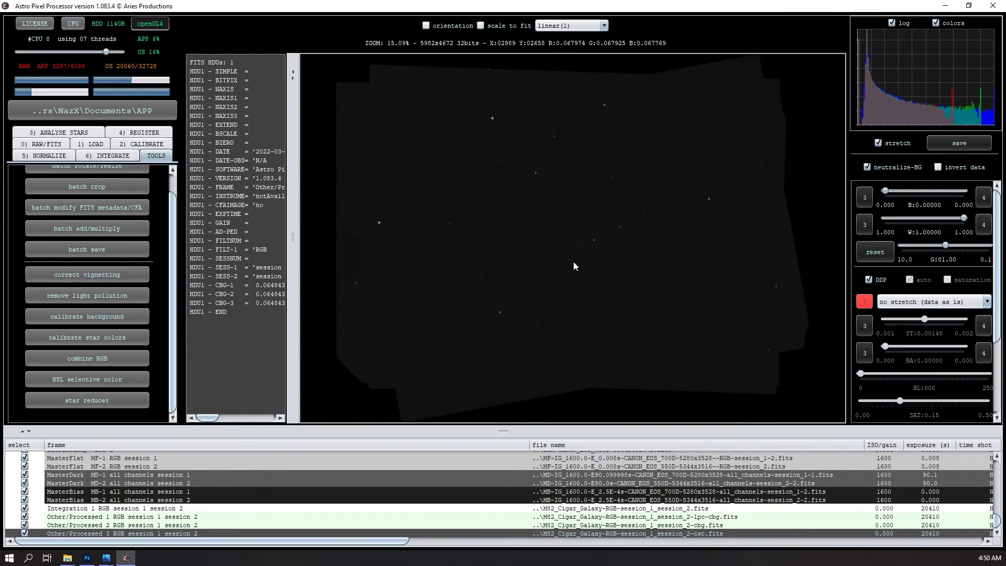
Try the 10% BG, 5 sigma, 2,5% base stretch and zoom in on the galaxy
{"action": "left_click", "coordinate": [920, 302]}
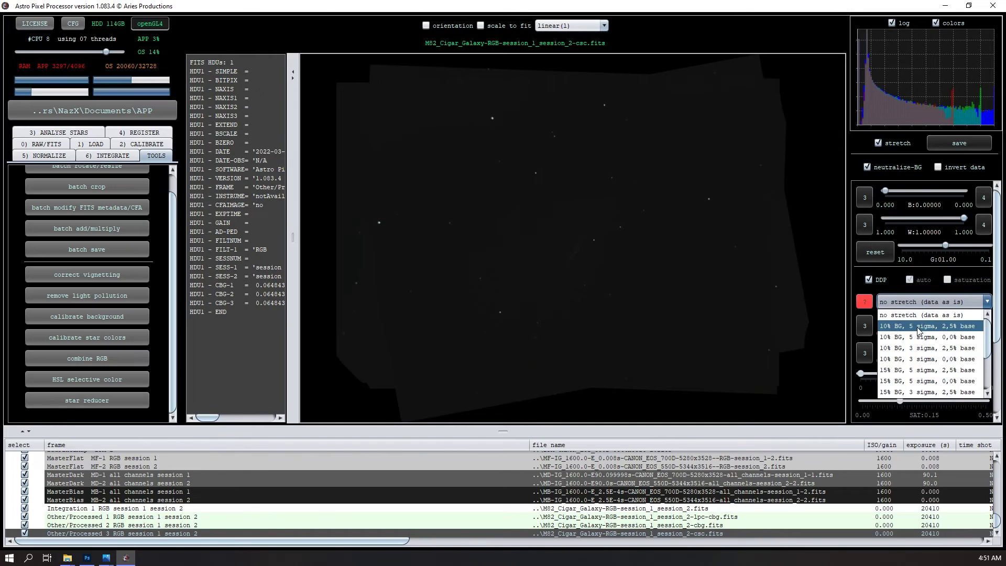
{"action": "left_click", "coordinate": [918, 326]}
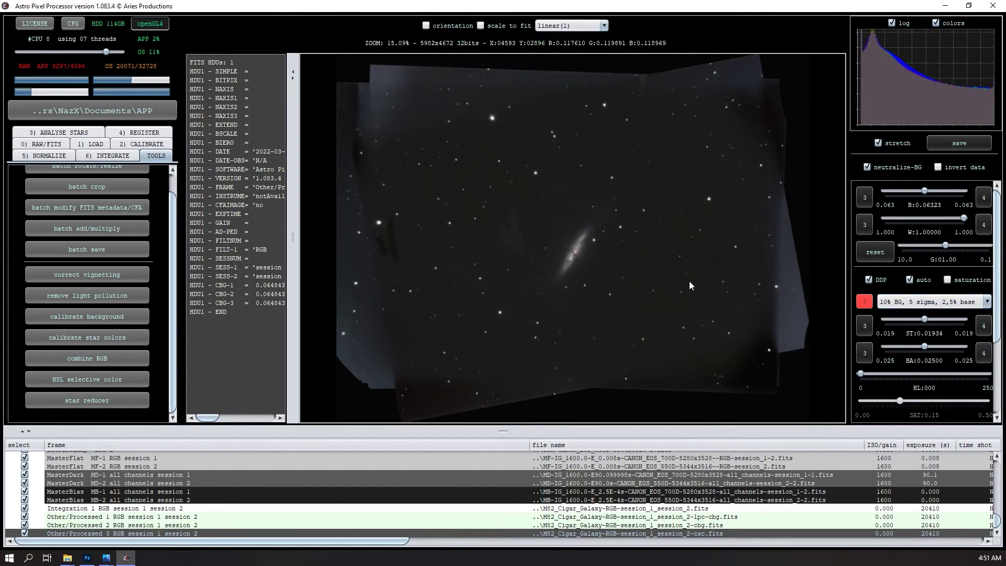
{"action": "left_click", "coordinate": [650, 273]}
{"action": "left_click", "coordinate": [466, 238]}
Apply the 10% BG, 3 sigma, 2,5% base stretch, re-toggle auto and enable saturation
{"action": "left_click", "coordinate": [923, 302]}
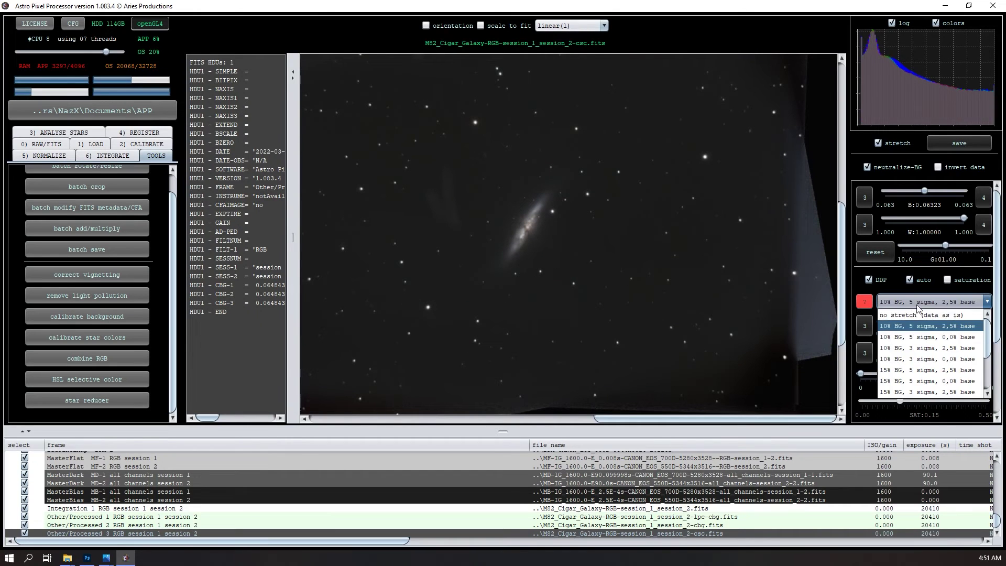
{"action": "left_click", "coordinate": [918, 349]}
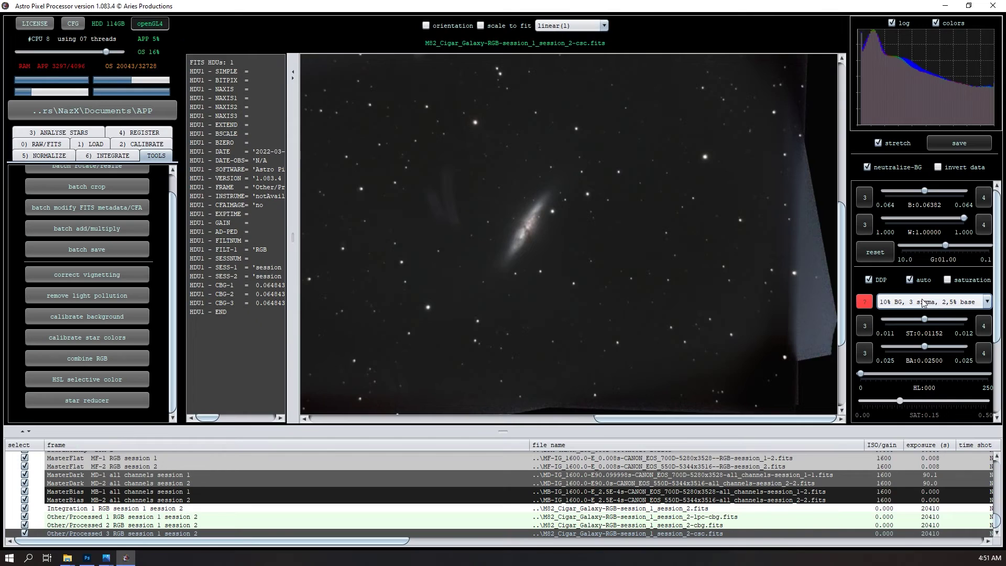
{"action": "left_click", "coordinate": [918, 283]}
{"action": "left_click", "coordinate": [912, 281]}
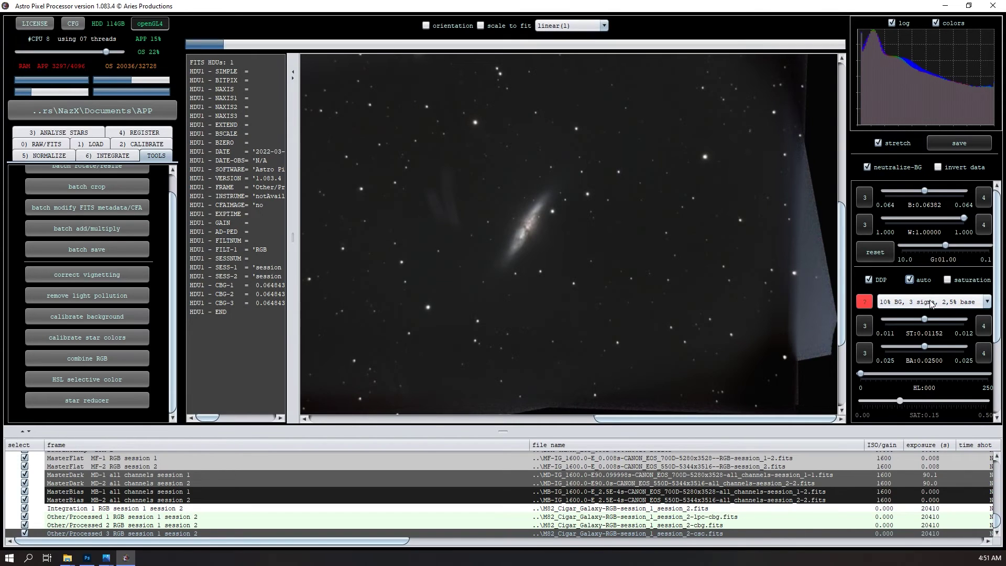
{"action": "left_click", "coordinate": [948, 282]}
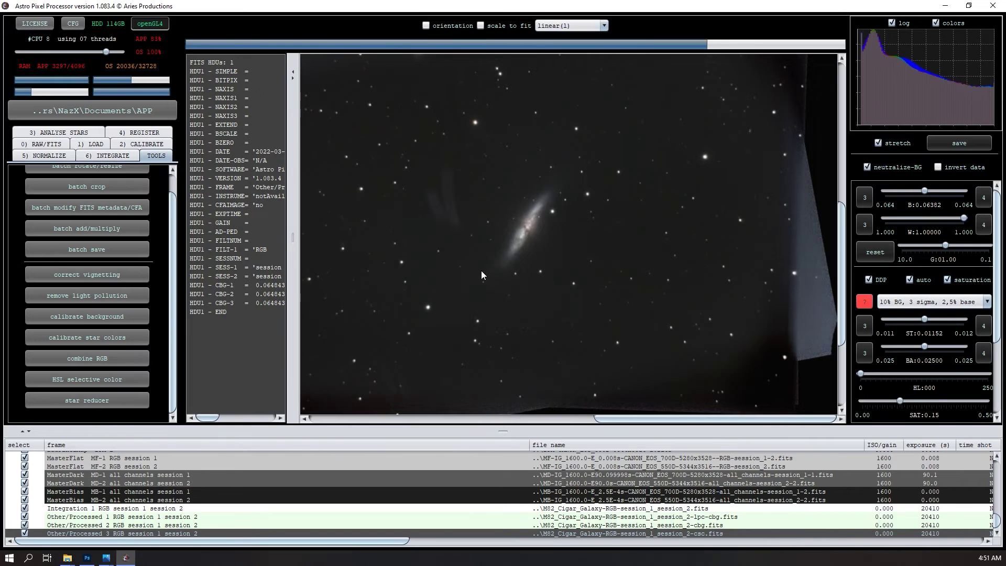
Try the 15% BG, 5 sigma, 0,0% base stretch and zoom to inspect the galaxy
{"action": "scroll", "coordinate": [510, 235], "scroll_direction": "up", "scroll_amount": 3}
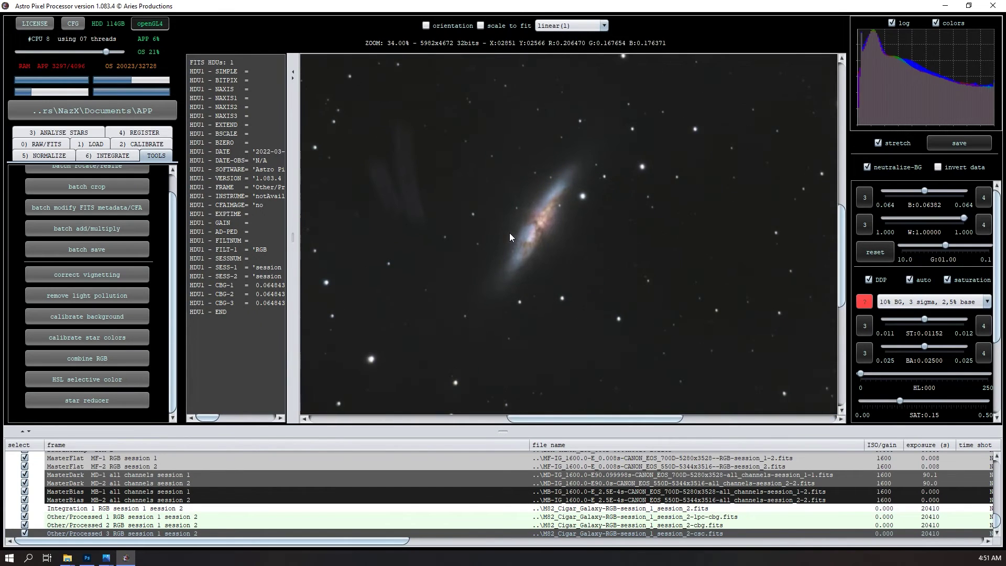
{"action": "scroll", "coordinate": [498, 219], "scroll_direction": "down", "scroll_amount": 3}
{"action": "left_click", "coordinate": [915, 302]}
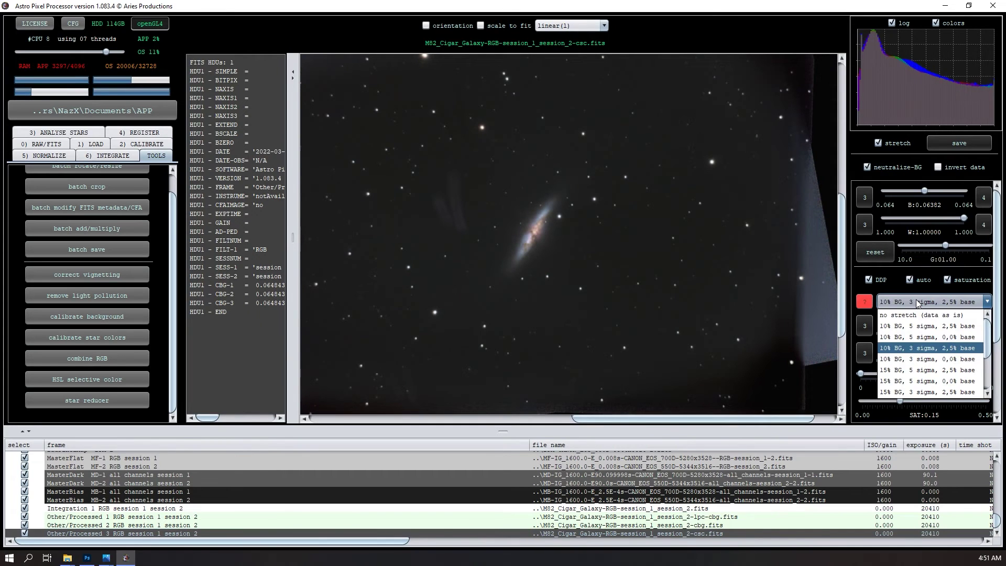
{"action": "left_click", "coordinate": [925, 382]}
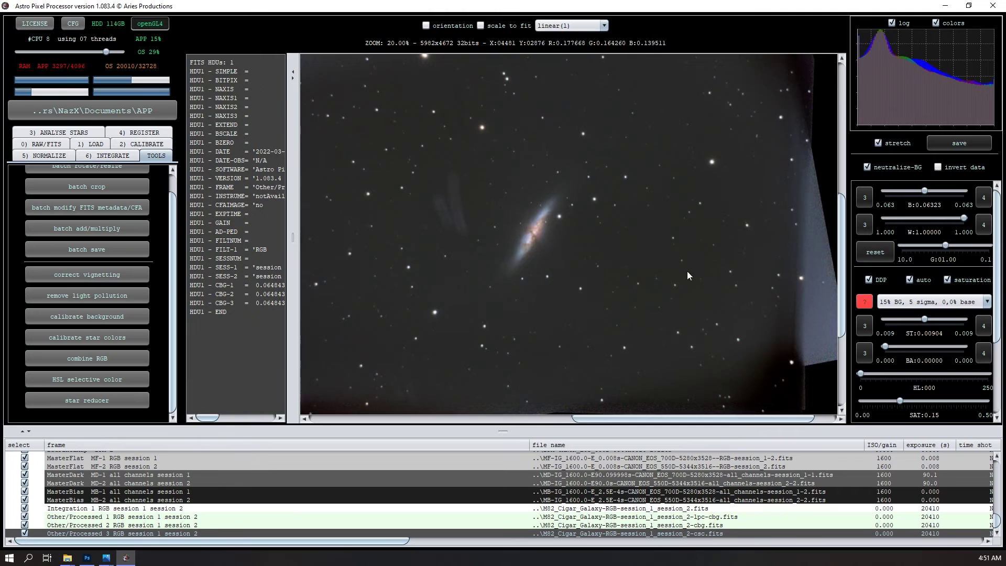
{"action": "right_click", "coordinate": [556, 281]}
{"action": "left_click", "coordinate": [555, 281]}
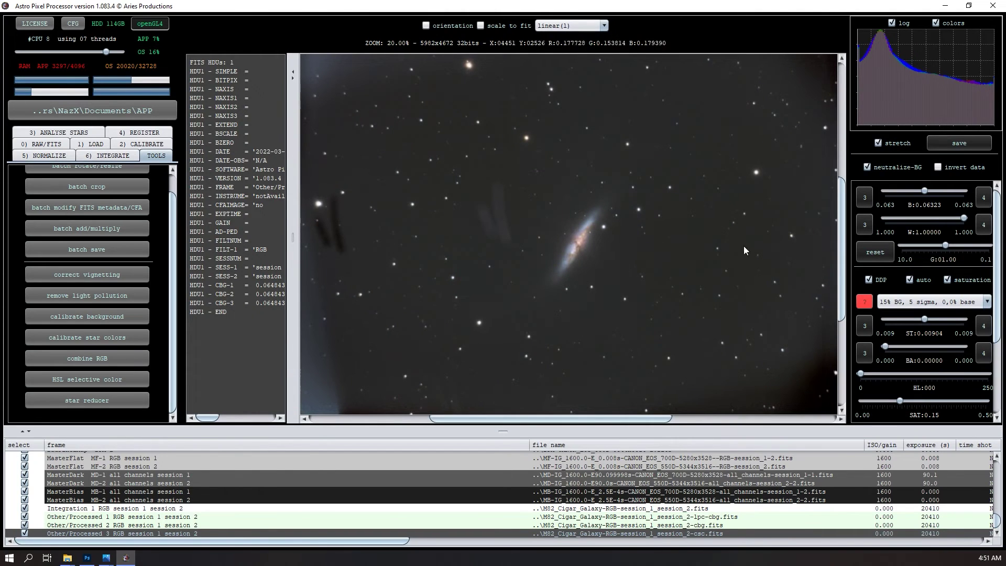
Try the 15% BG, 3 sigma, 2,5% base stretch on the stack
{"action": "left_click", "coordinate": [921, 303]}
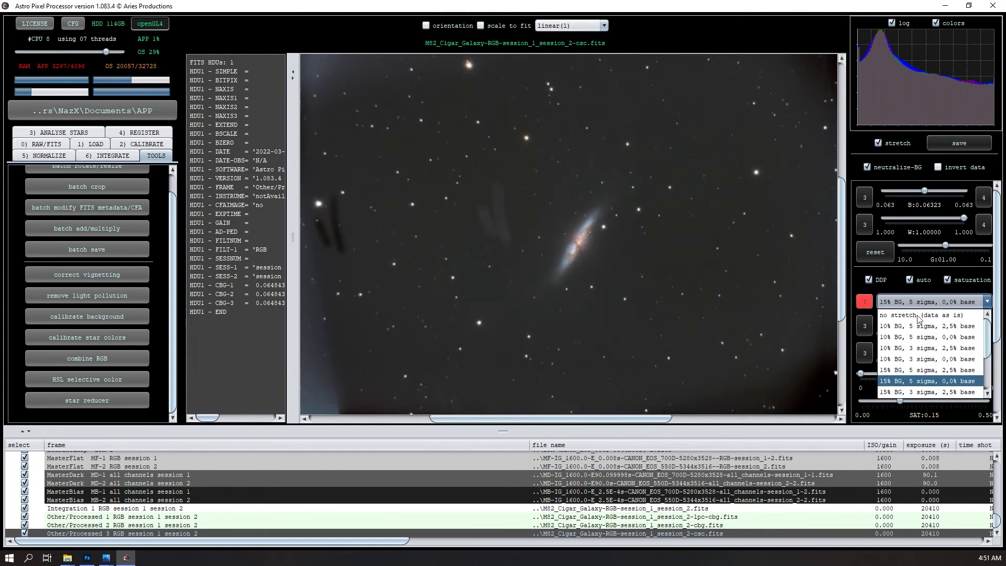
{"action": "left_click", "coordinate": [925, 392]}
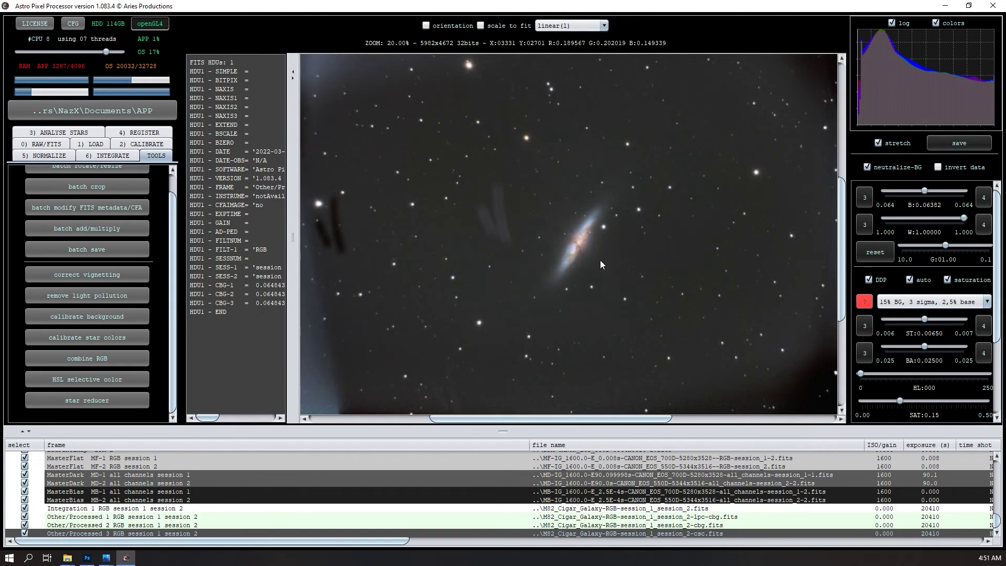
{"action": "scroll", "coordinate": [621, 246], "scroll_direction": "up", "scroll_amount": 2}
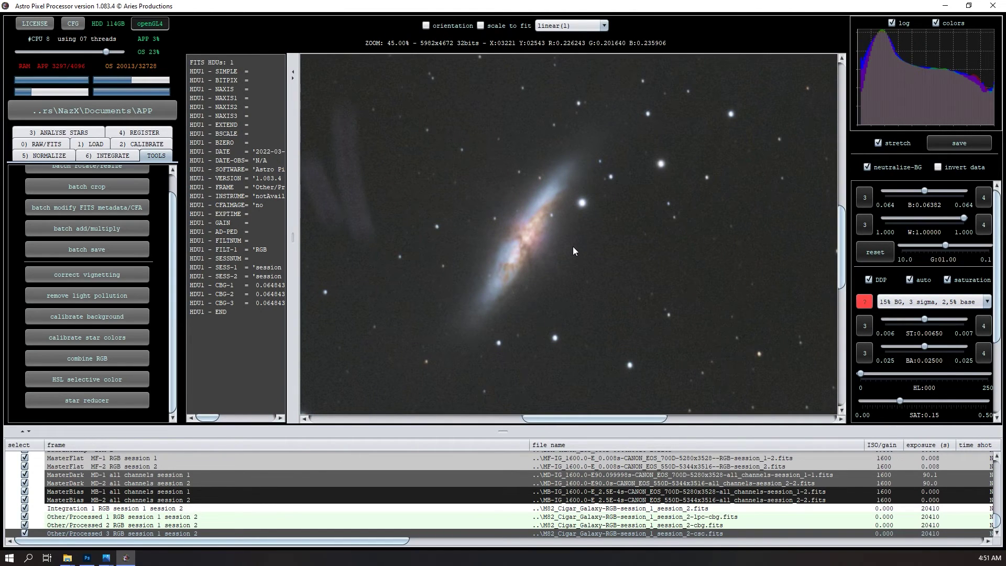
{"action": "scroll", "coordinate": [573, 247], "scroll_direction": "down", "scroll_amount": 2}
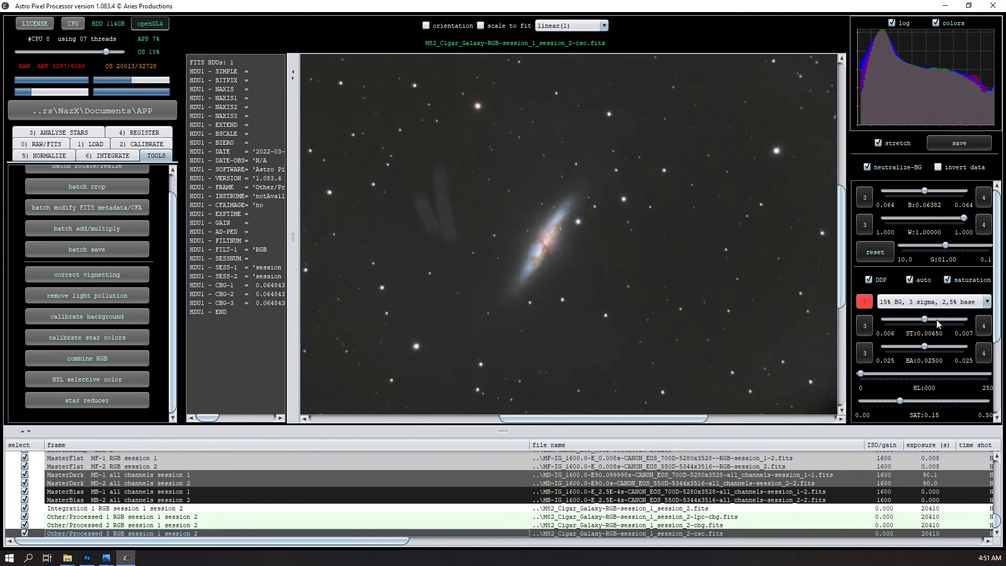
{"action": "scroll", "coordinate": [580, 254], "scroll_direction": "down", "scroll_amount": 2}
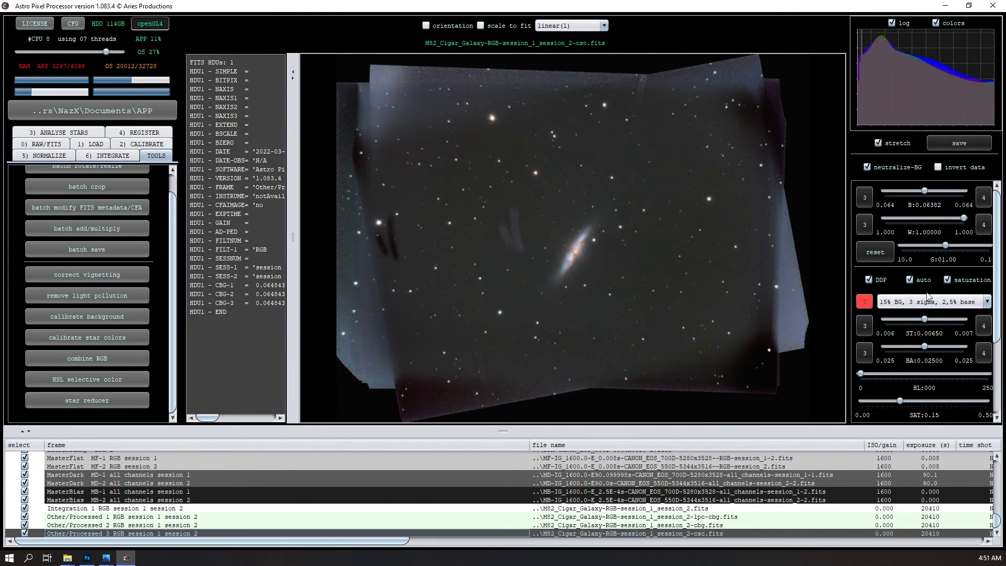
Try 20% BG, 5 sigma, 0,0% base, then settle on 10% BG, 3 sigma, 0,0% base
{"action": "left_click", "coordinate": [930, 302]}
{"action": "scroll", "coordinate": [917, 380], "scroll_direction": "down", "scroll_amount": 2}
{"action": "left_click", "coordinate": [912, 360]}
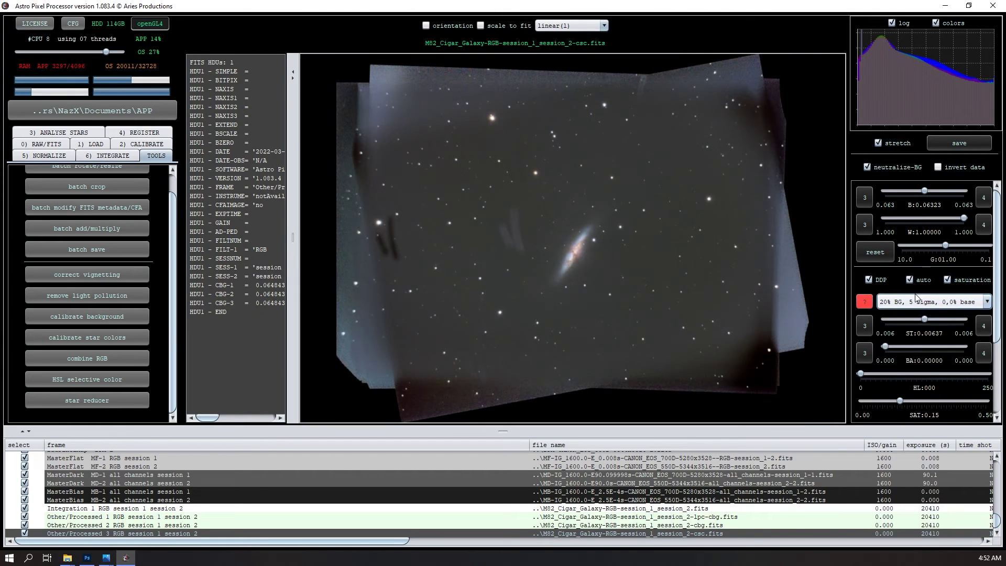
{"action": "left_click", "coordinate": [916, 296]}
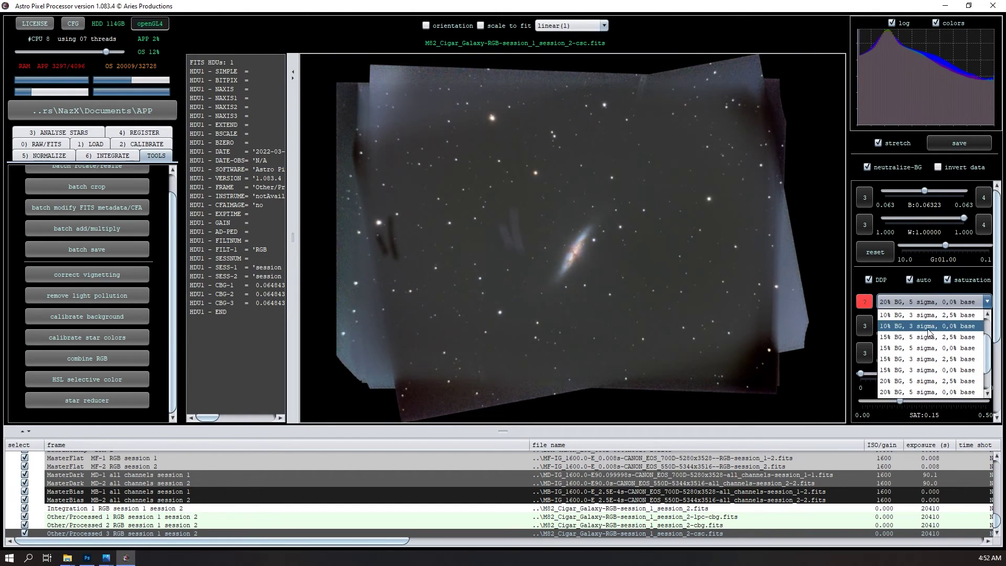
{"action": "left_click", "coordinate": [928, 331]}
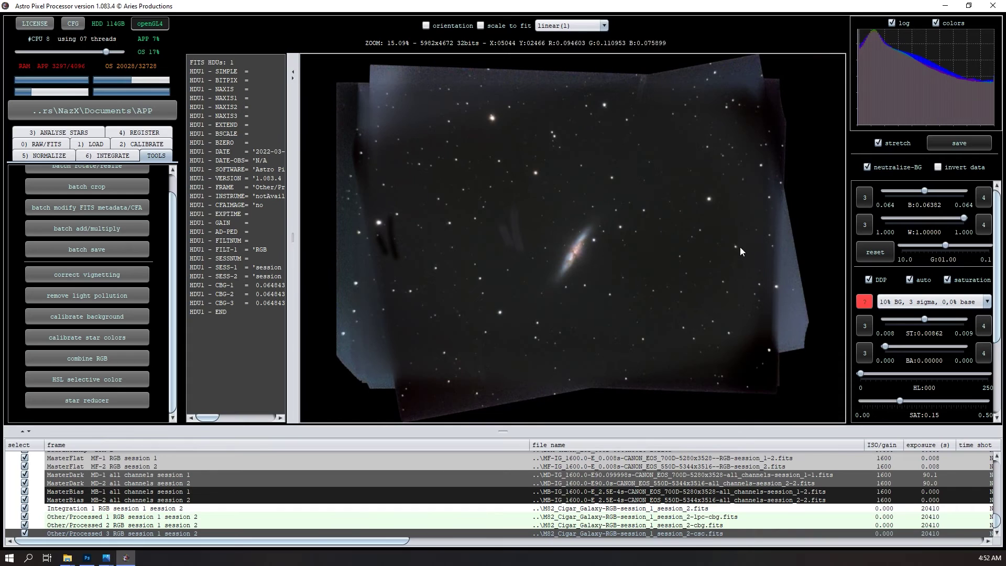
{"action": "left_click", "coordinate": [941, 170]}
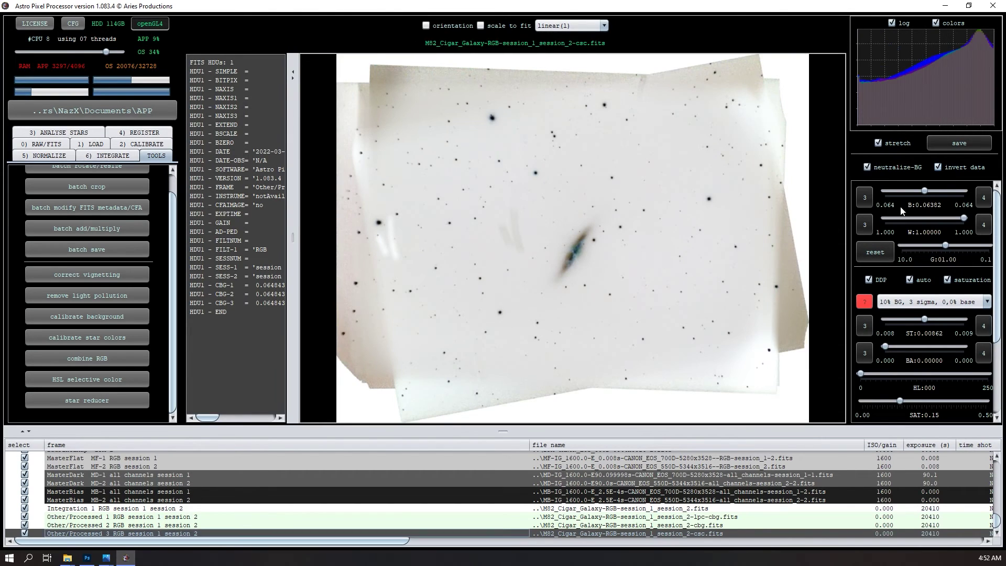
{"action": "left_click", "coordinate": [939, 168]}
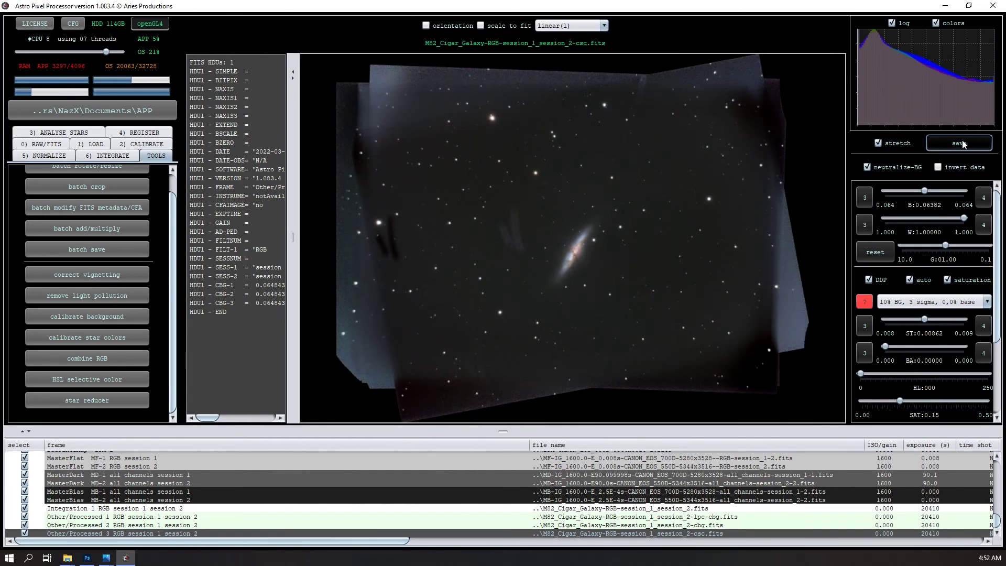
Save the stretched stack as a 16-bit integer TIFF named M82_Cigar_Galaxy-RGB
{"action": "left_click", "coordinate": [962, 143]}
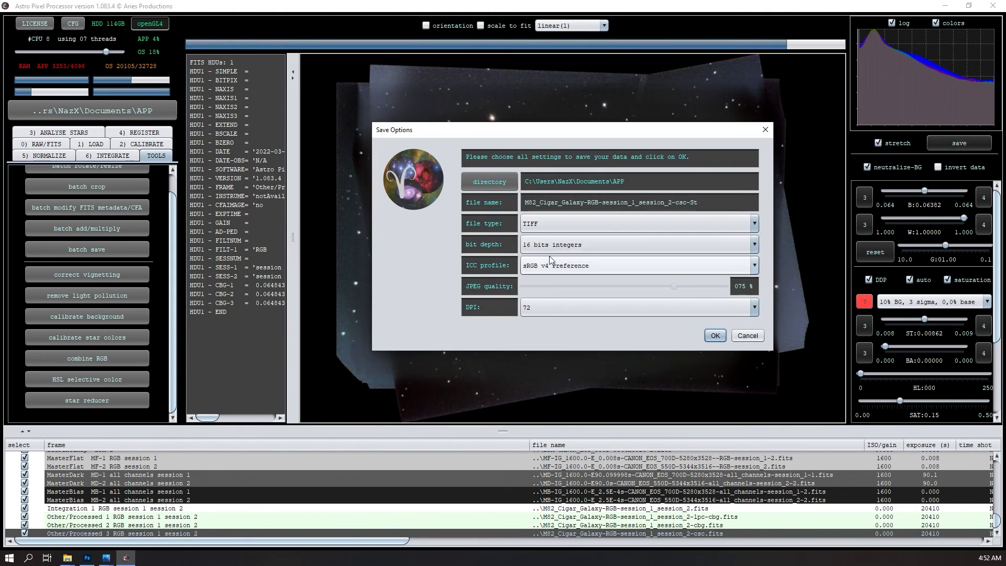
{"action": "left_click", "coordinate": [595, 246]}
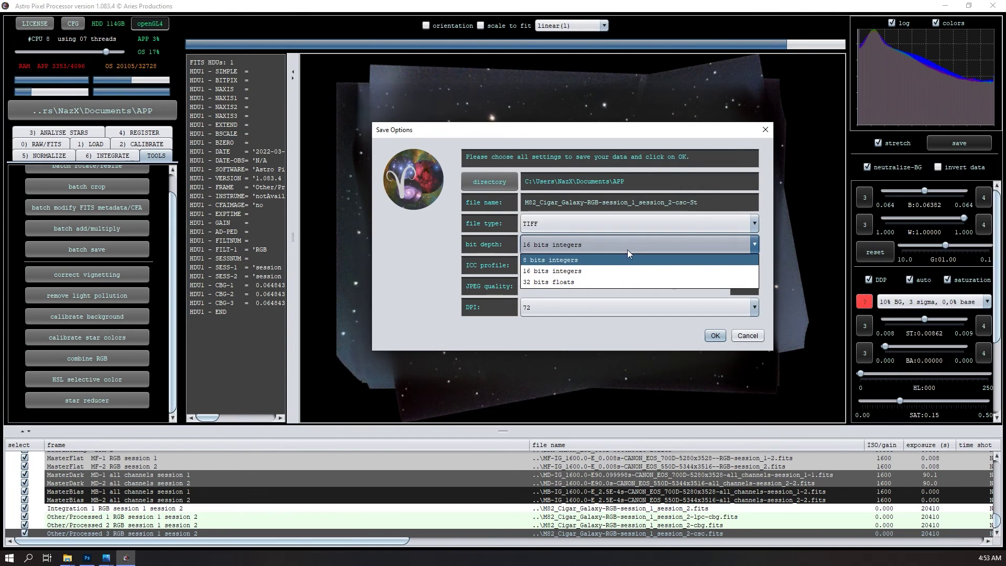
{"action": "left_click", "coordinate": [602, 247]}
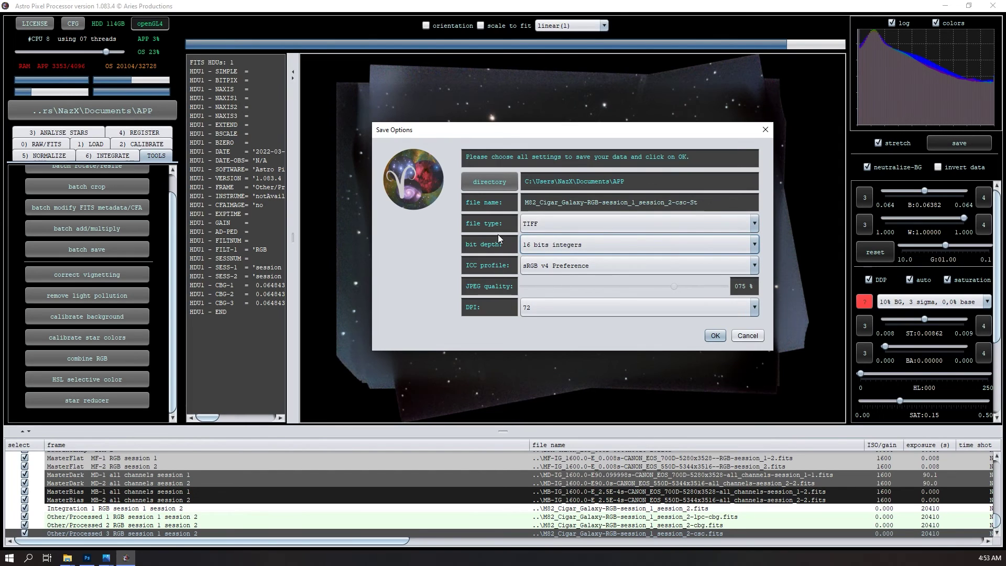
{"action": "left_click", "coordinate": [726, 203]}
{"action": "left_click_drag", "start_coordinate": [672, 204], "coordinate": [592, 202]}
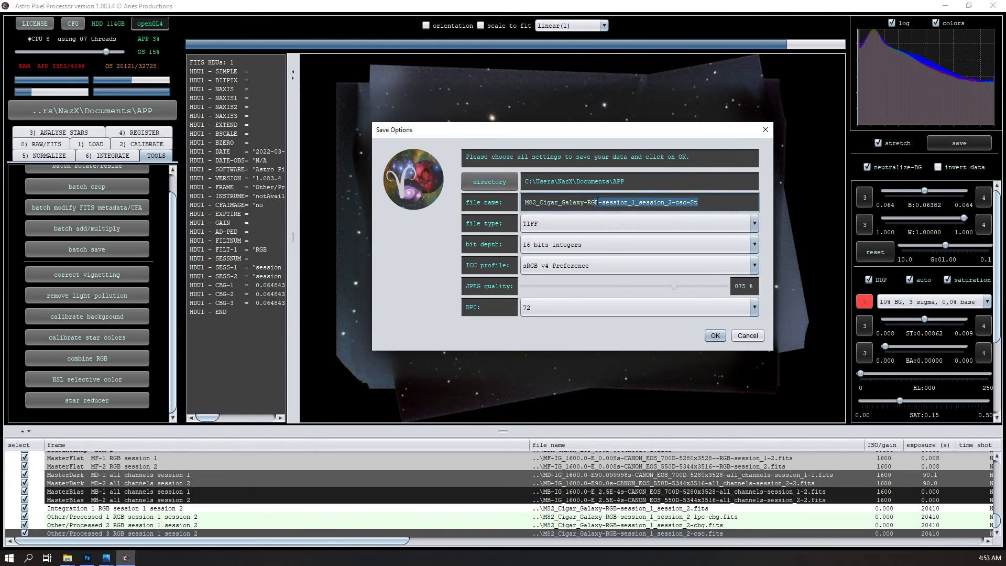
{"action": "key", "text": "BackSpace"}
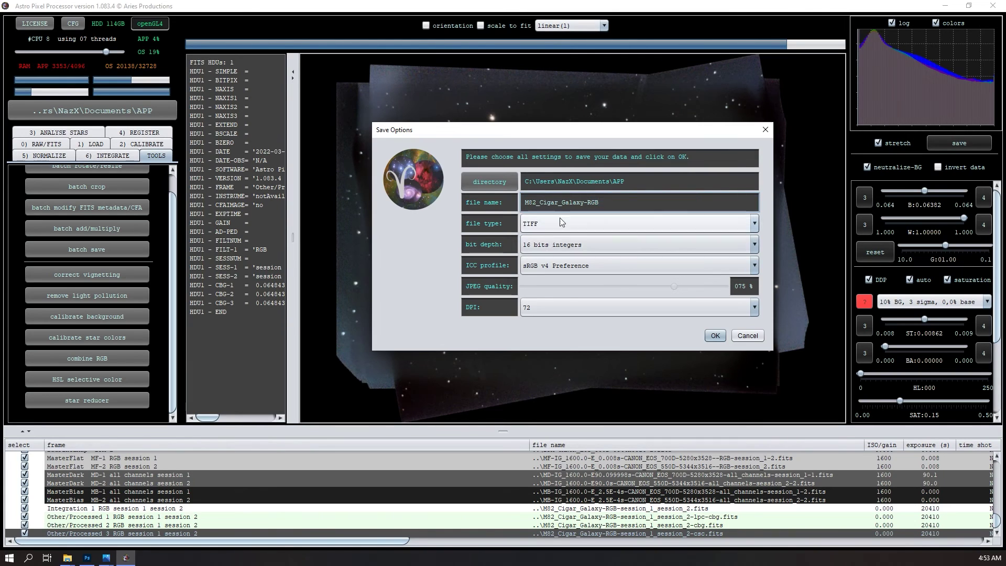
{"action": "left_click", "coordinate": [719, 333]}
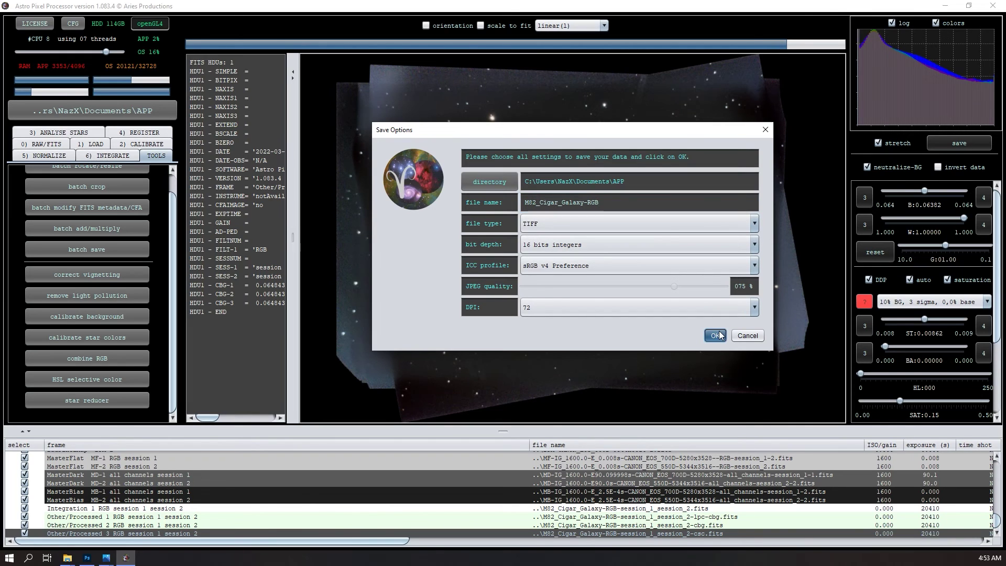